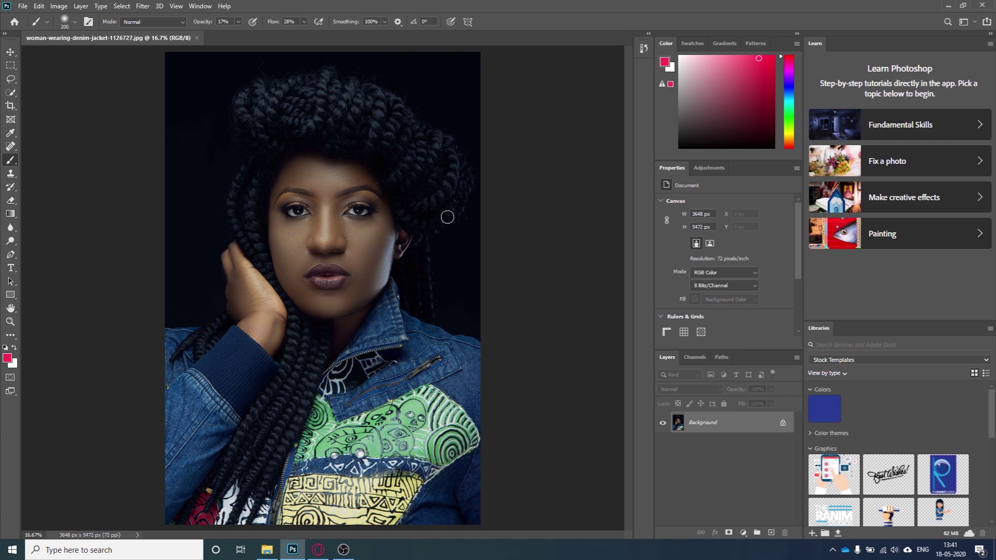
Convert the background into a regular layer and extend the canvas width to 200 percent, adding the empty space to the right of the photo
double_click(749, 427)
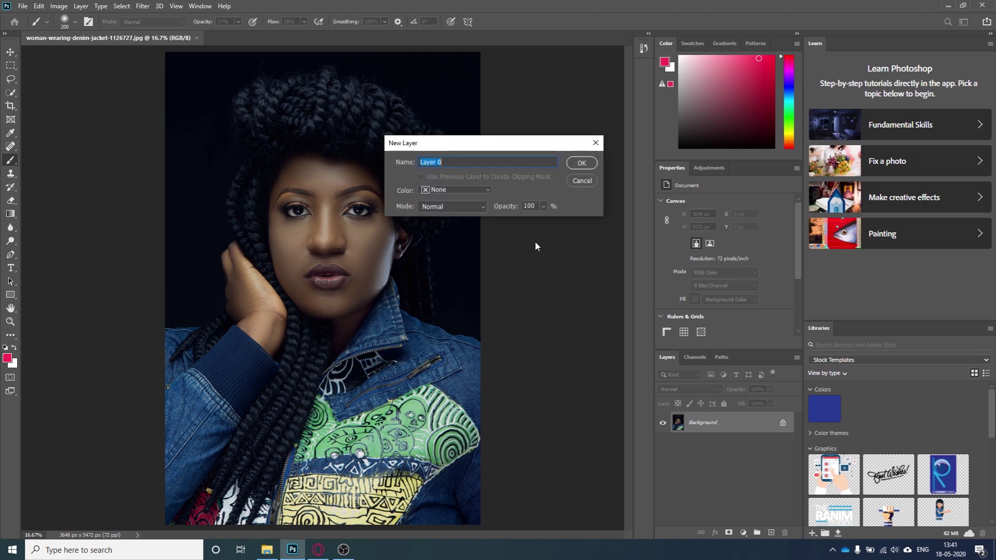
click(570, 165)
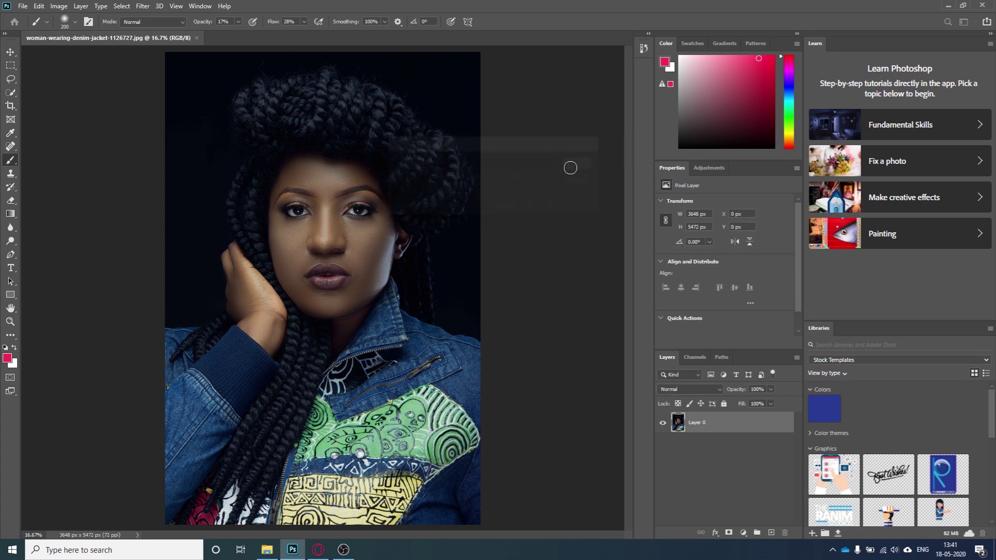
click(53, 8)
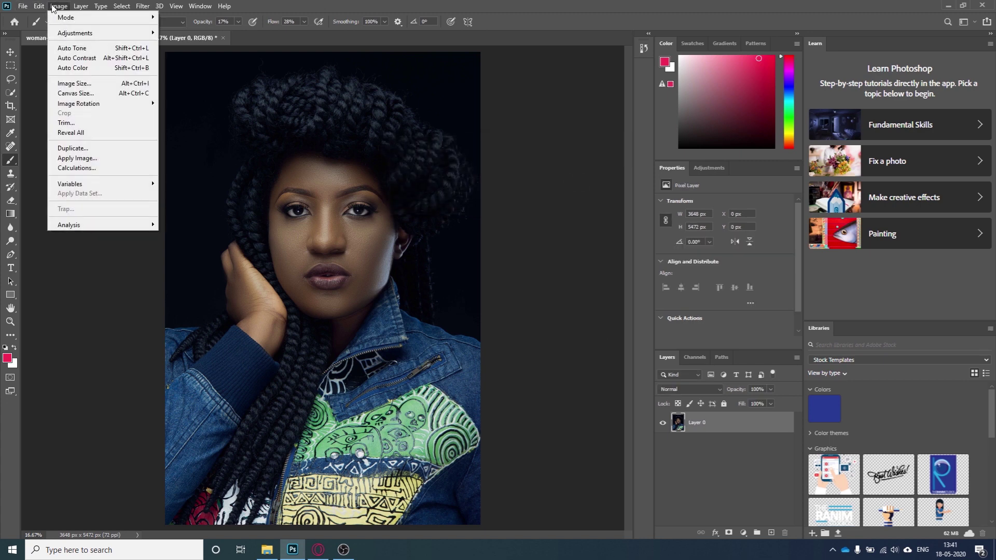
click(69, 95)
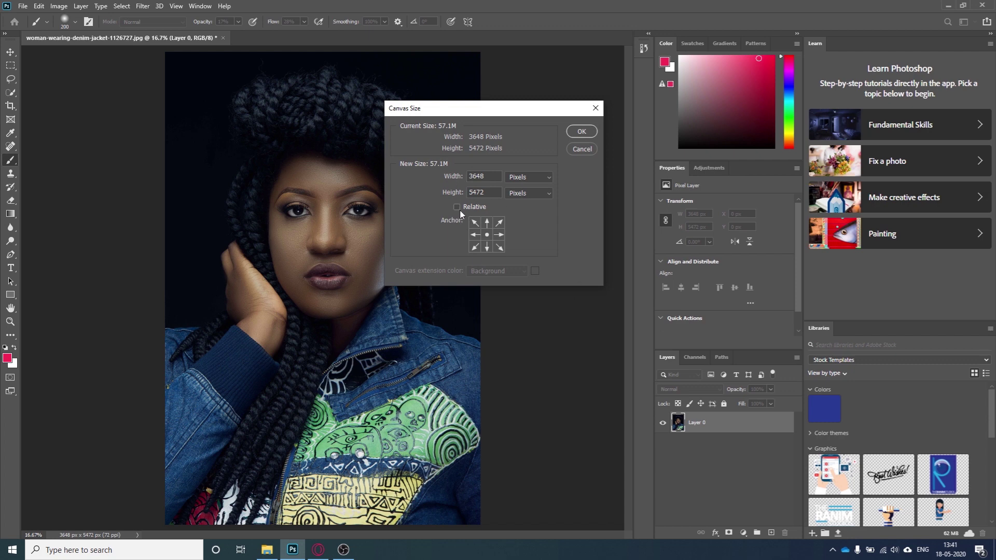
click(522, 179)
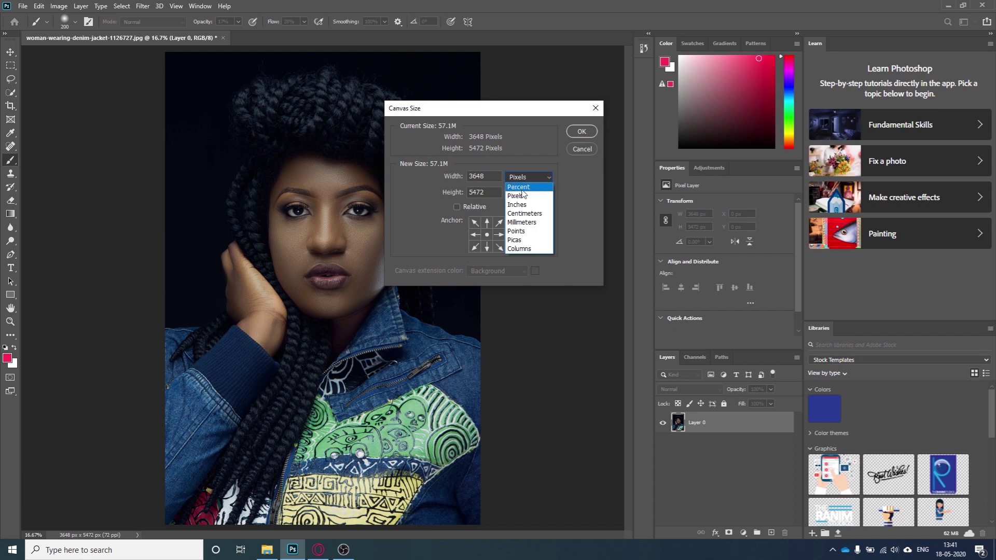
click(521, 187)
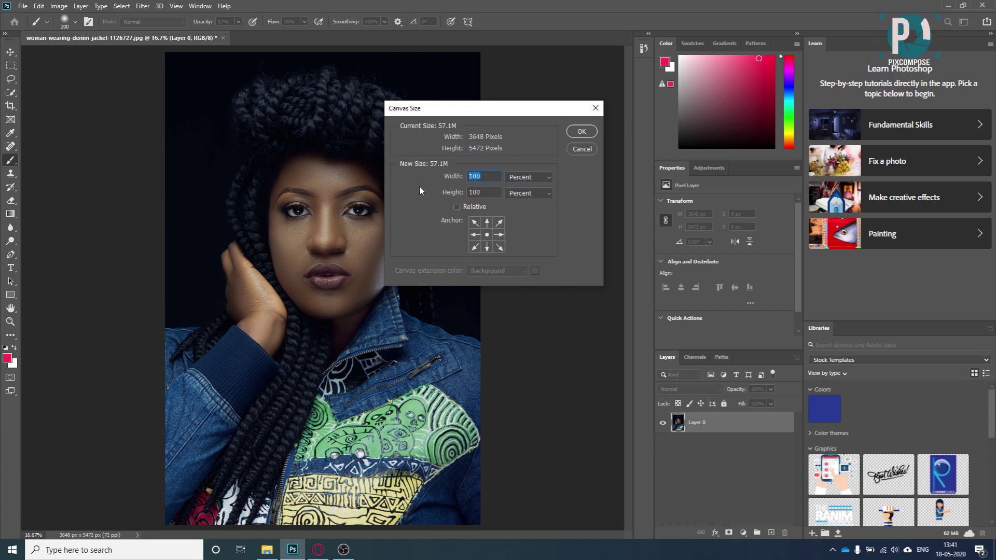
text(200)
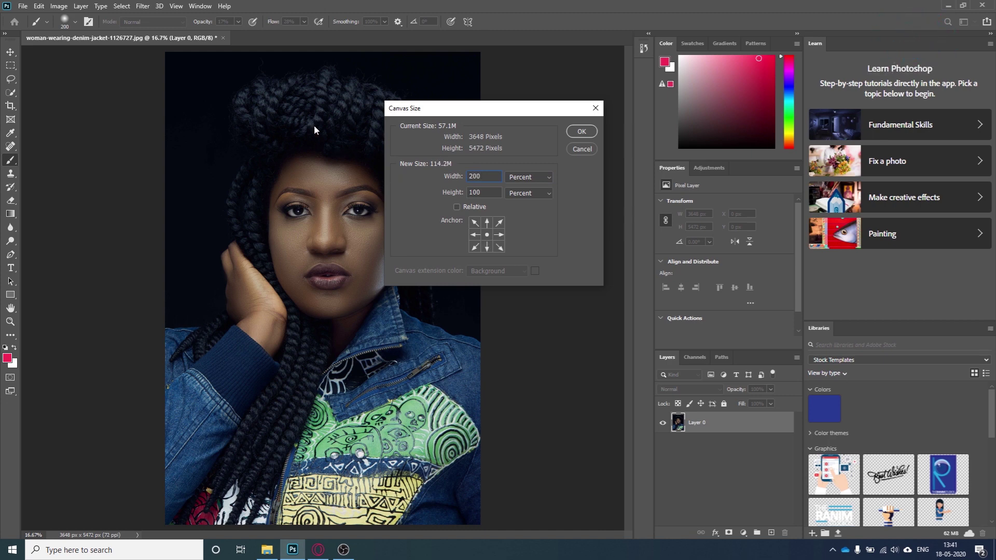
click(475, 235)
click(582, 134)
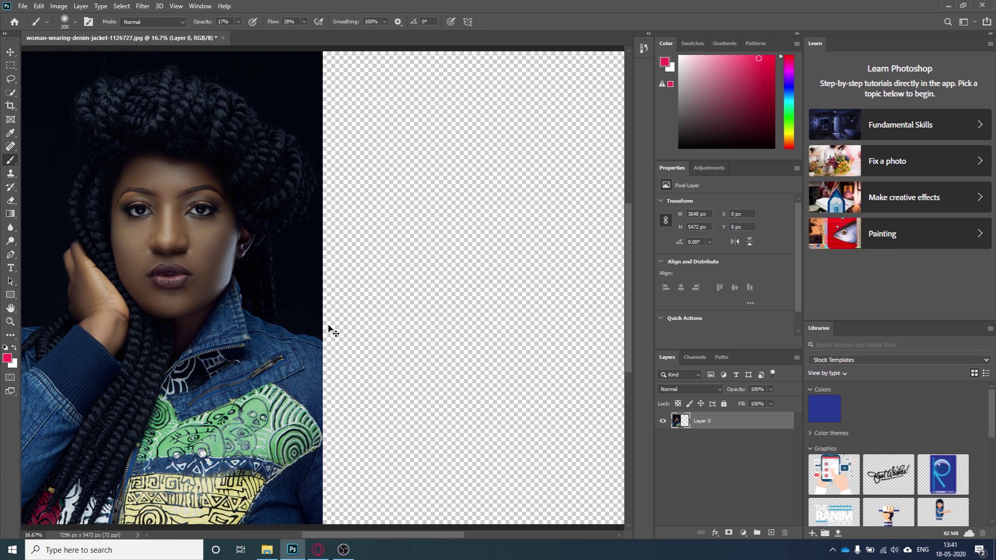
key(ctrl+0)
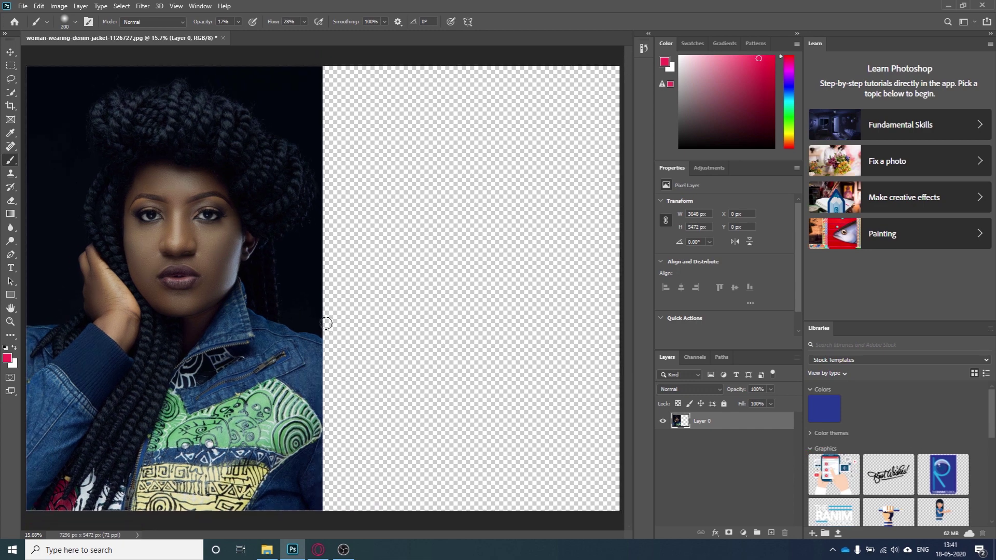
Duplicate the photo layer and move the copy into the empty right half of the canvas, beside the original
drag(700, 421, 770, 531)
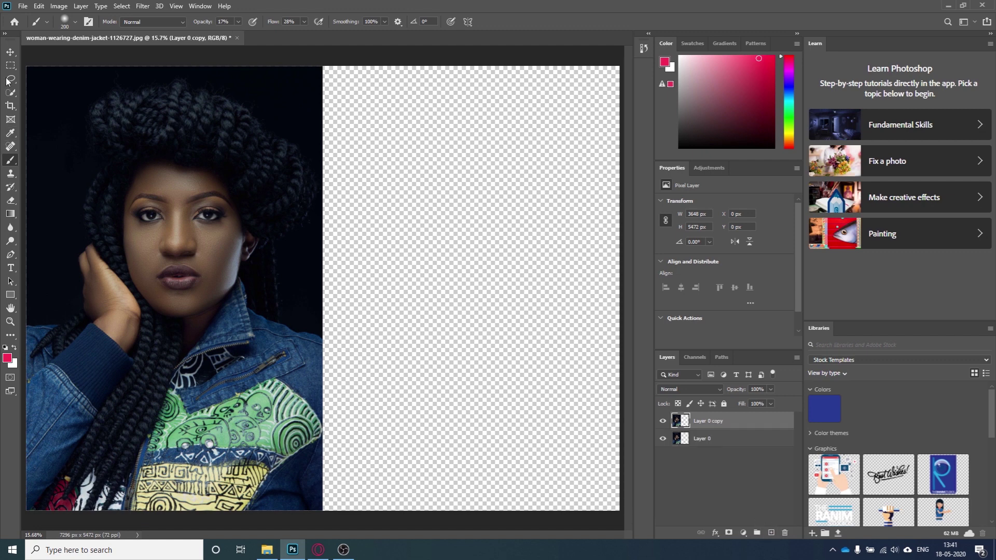
click(10, 52)
drag(189, 296, 469, 293)
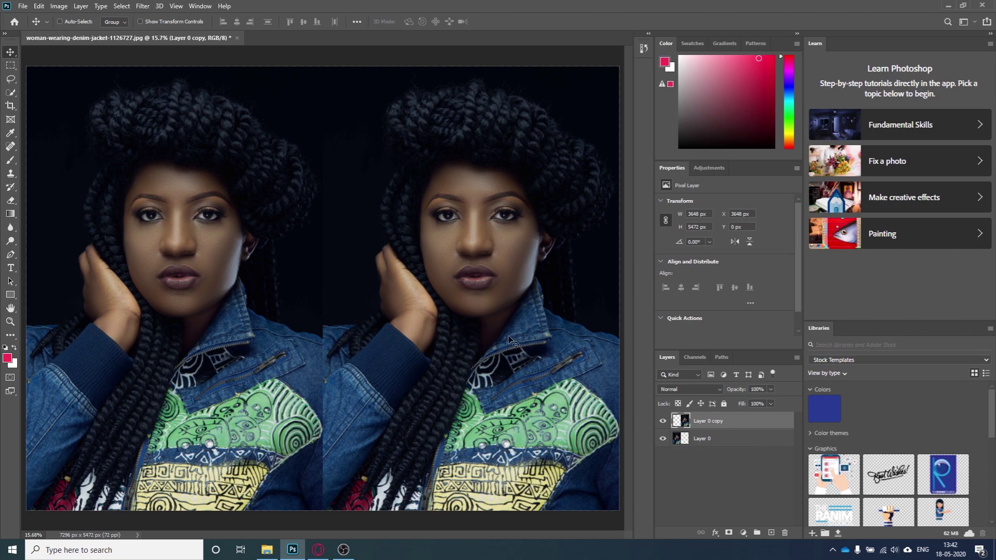
Use the Quick Selection tool with a 150 px brush to select the face, ear, neck and hand on the duplicated portrait
key(ctrl+plus)
key(ctrl+plus)
key(ctrl+plus)
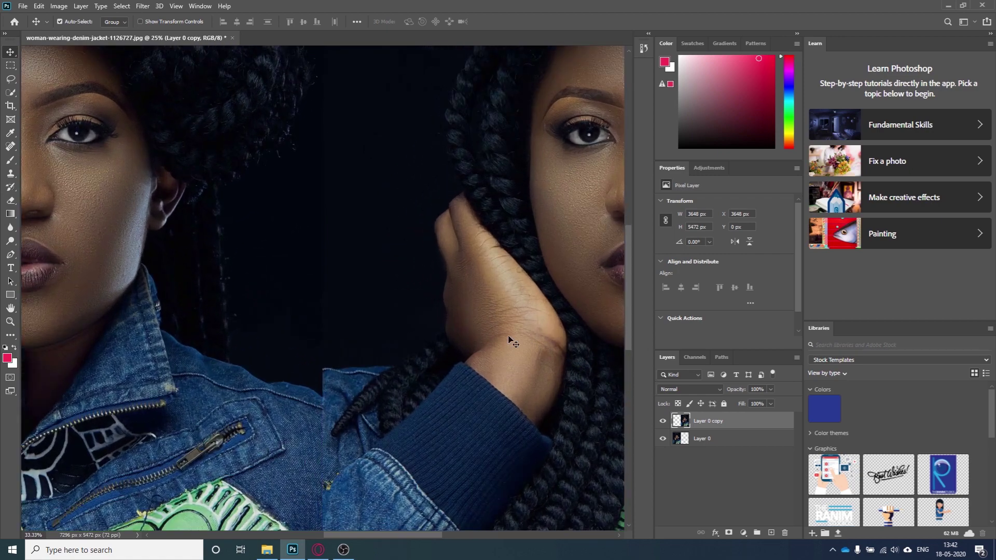
drag(401, 531, 459, 535)
scroll(182, 98, up, 3)
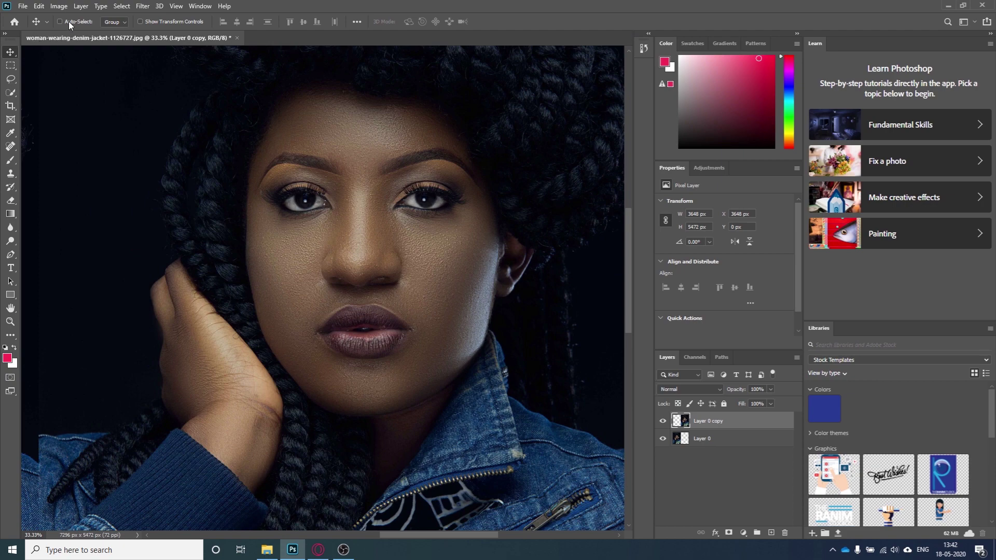
click(11, 93)
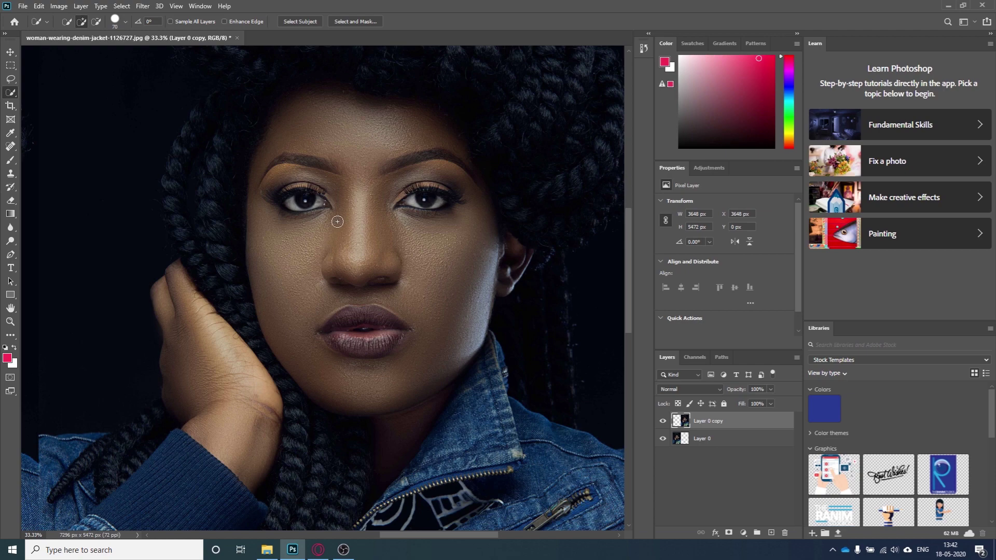
key(bracketright)
key(bracketright)
key(bracketright)
key(bracketright)
key(bracketright)
key(bracketright)
key(bracketleft)
click(312, 108)
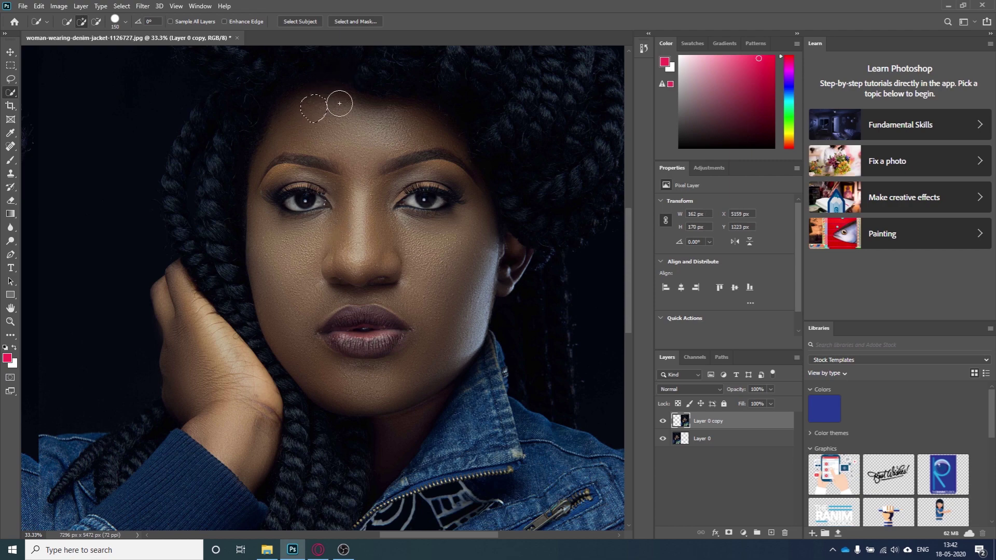
mouse_move(339, 103)
mouse_down()
mouse_move(428, 134)
mouse_move(412, 123)
mouse_move(442, 144)
mouse_move(480, 220)
mouse_move(484, 263)
mouse_move(496, 251)
mouse_move(502, 271)
mouse_move(520, 256)
mouse_move(458, 272)
mouse_move(457, 306)
mouse_move(399, 320)
mouse_move(360, 368)
mouse_move(406, 406)
mouse_move(384, 456)
mouse_move(217, 413)
mouse_move(224, 379)
mouse_move(236, 453)
mouse_move(164, 286)
mouse_move(201, 279)
mouse_move(176, 263)
mouse_move(179, 325)
mouse_up()
Subtract the denim collar and the braids between the hand and chin from the skin selection with a 50 px brush
key(bracketleft)
key(bracketleft)
key(bracketleft)
key(bracketleft)
key(bracketleft)
key(bracketleft)
key(bracketleft)
key(ctrl+z)
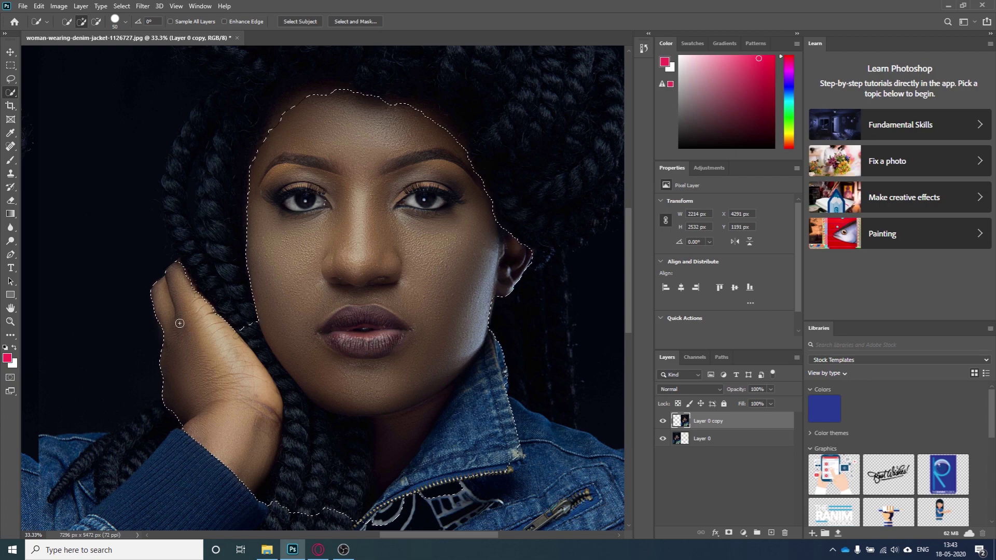
scroll(352, 453, down, 2)
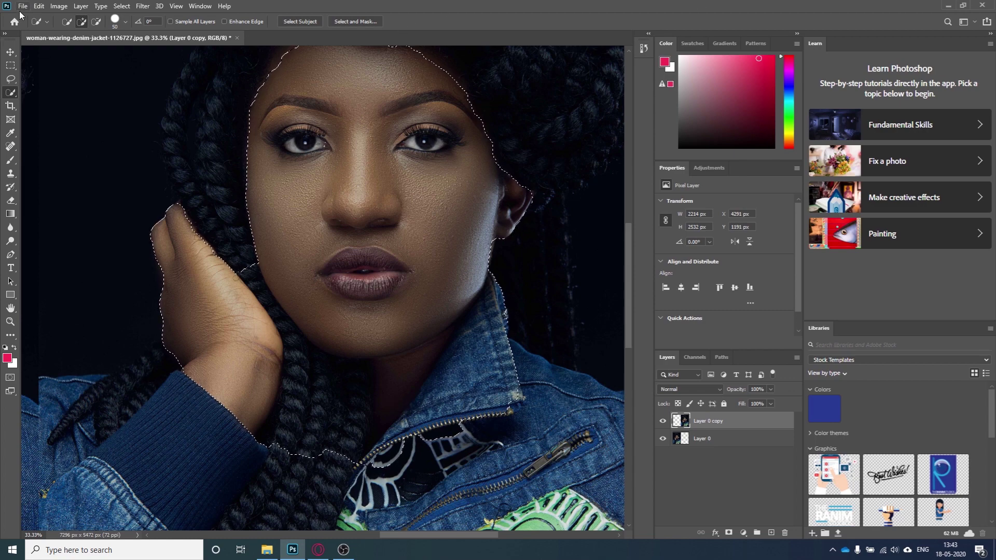
key(alt)
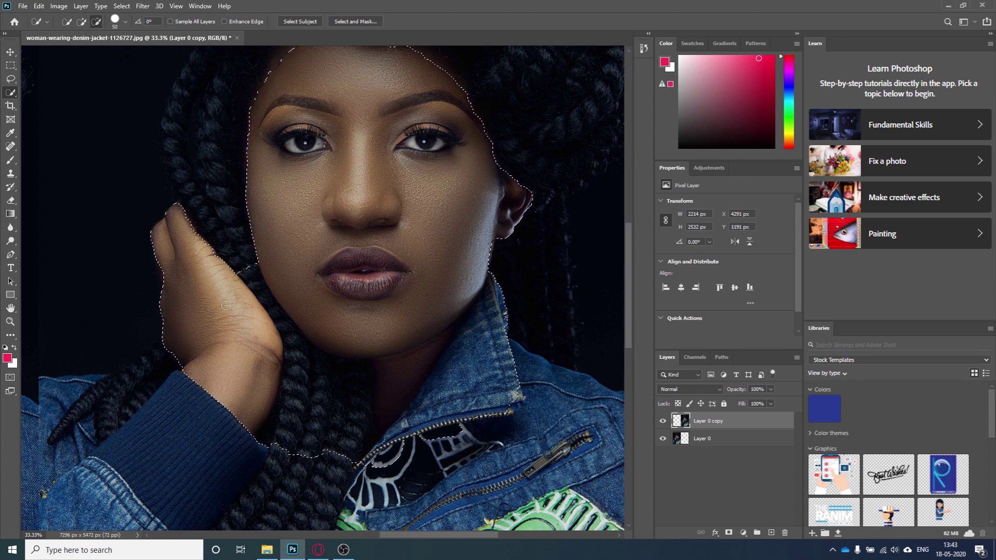
mouse_move(506, 343)
mouse_down()
mouse_move(498, 374)
mouse_move(459, 407)
mouse_up()
mouse_move(465, 373)
mouse_down()
mouse_move(499, 290)
mouse_move(403, 424)
mouse_move(408, 446)
mouse_move(371, 476)
mouse_up()
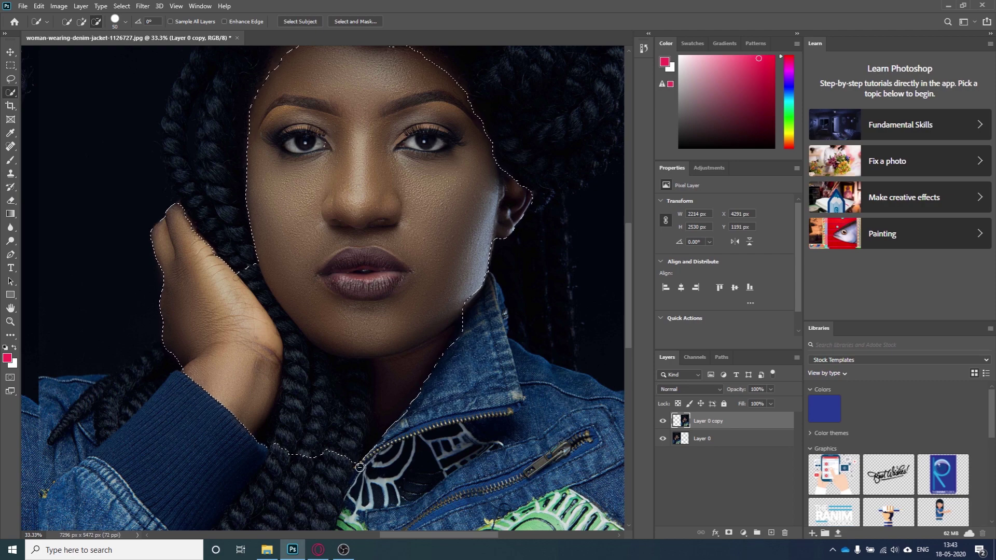
mouse_move(371, 476)
mouse_down()
mouse_move(345, 413)
mouse_move(352, 366)
mouse_move(258, 293)
mouse_move(253, 275)
mouse_move(296, 351)
mouse_move(286, 421)
mouse_up()
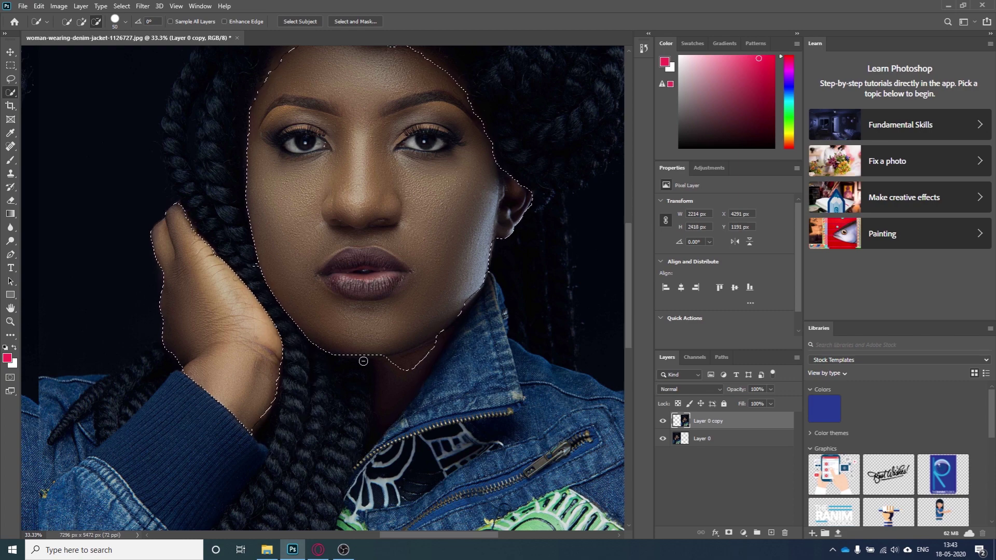
Add the neck back to the selection and trim the braid beside it out of the selection
key(alt)
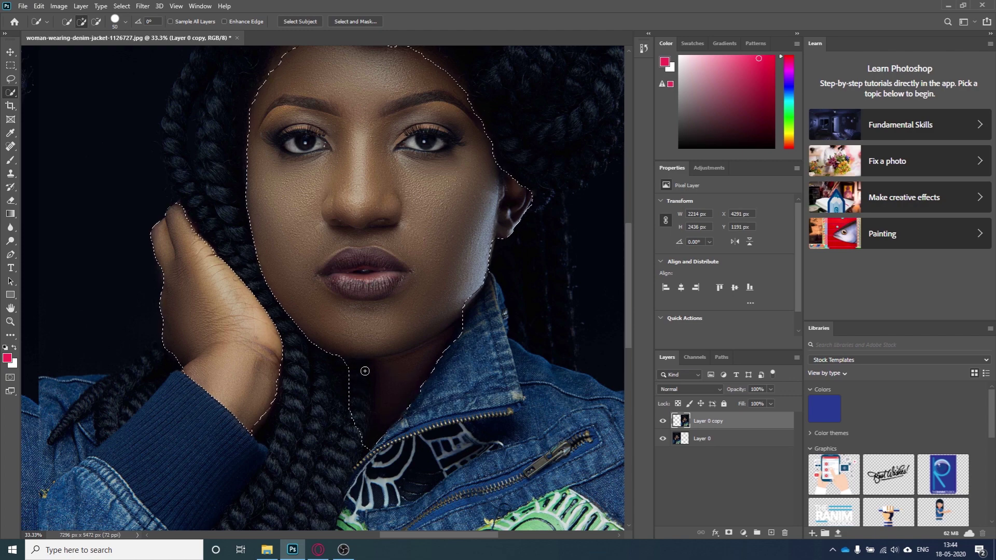
click(96, 21)
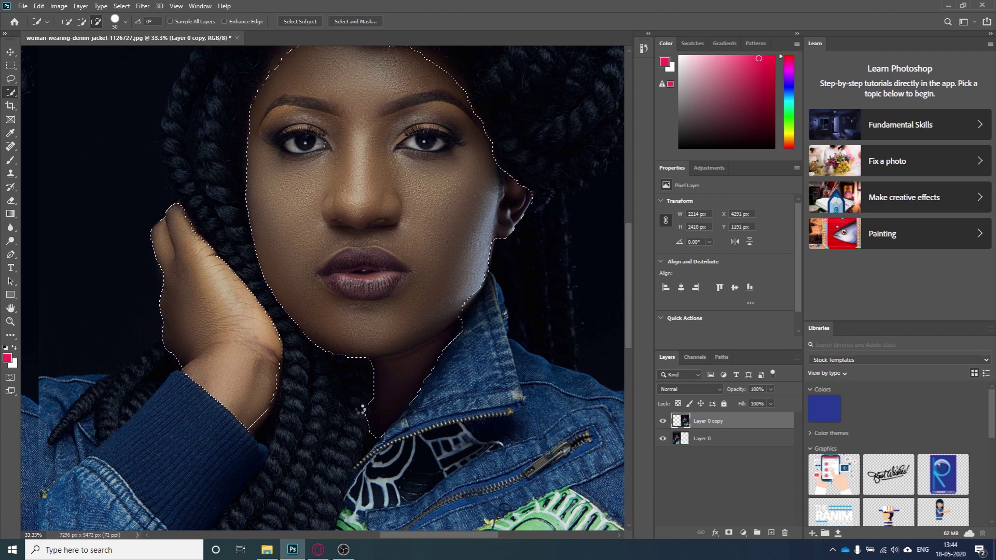
drag(363, 407, 360, 429)
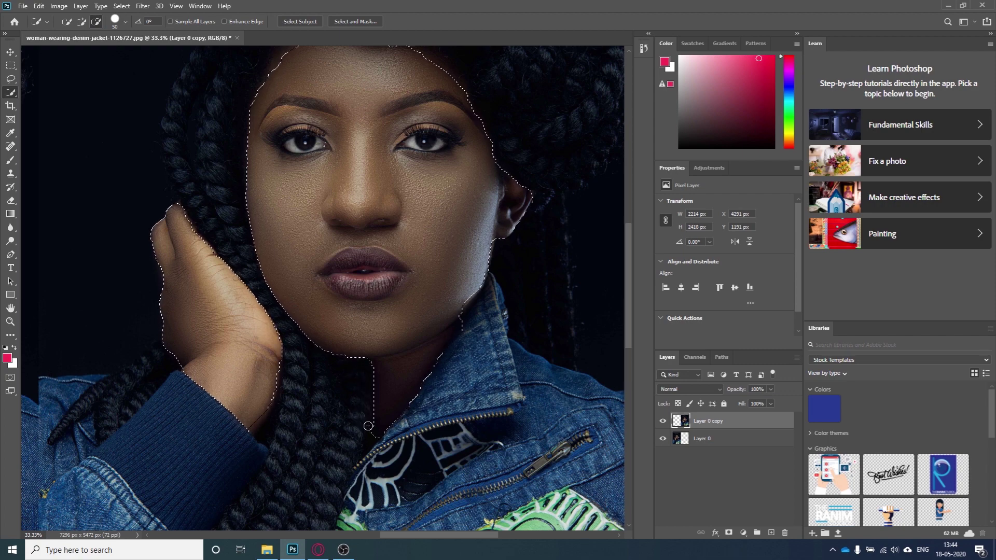
click(81, 22)
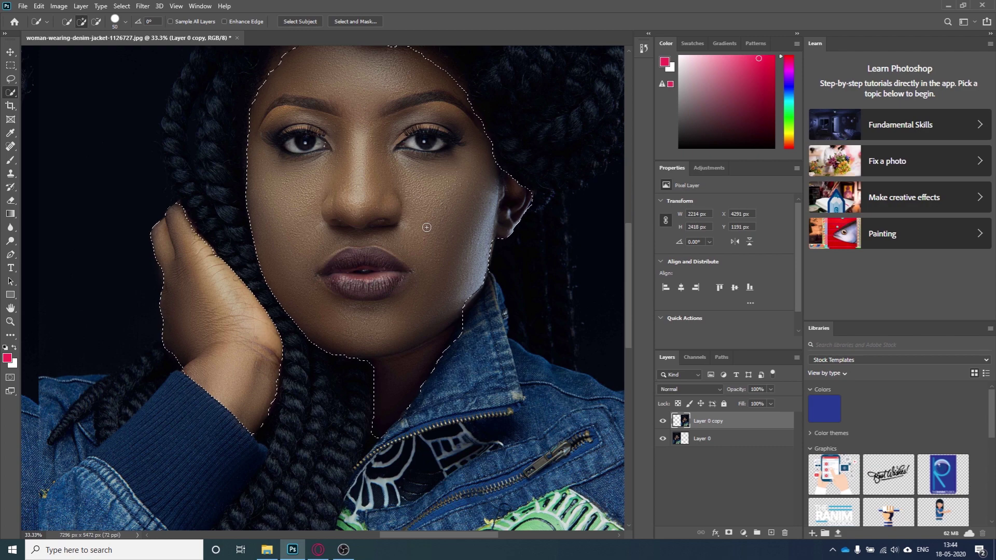
key(ctrl+0)
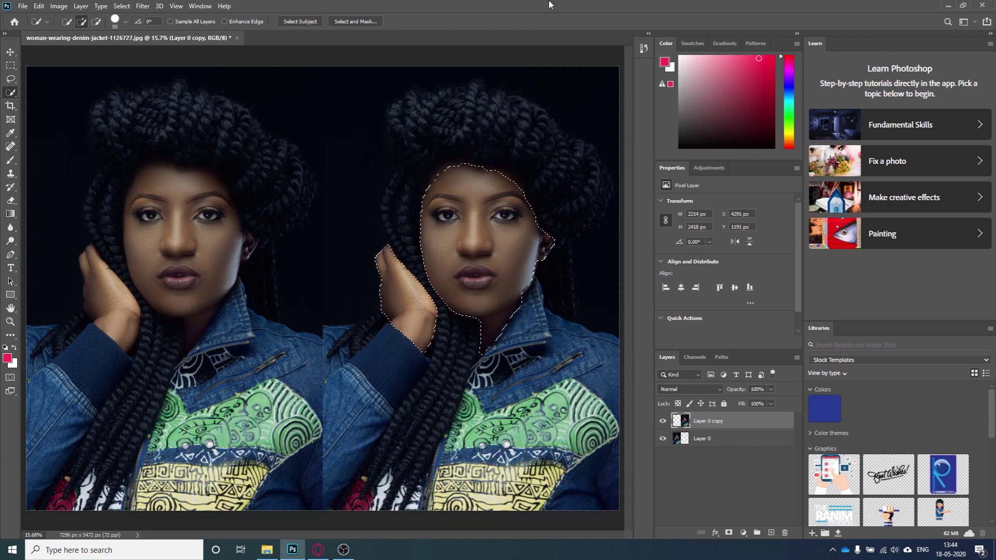
Refine the skin selection in Select and Mask with Smart Radius on, Smooth 3, Feather 0.5 px and Shift Edge -3%
click(349, 22)
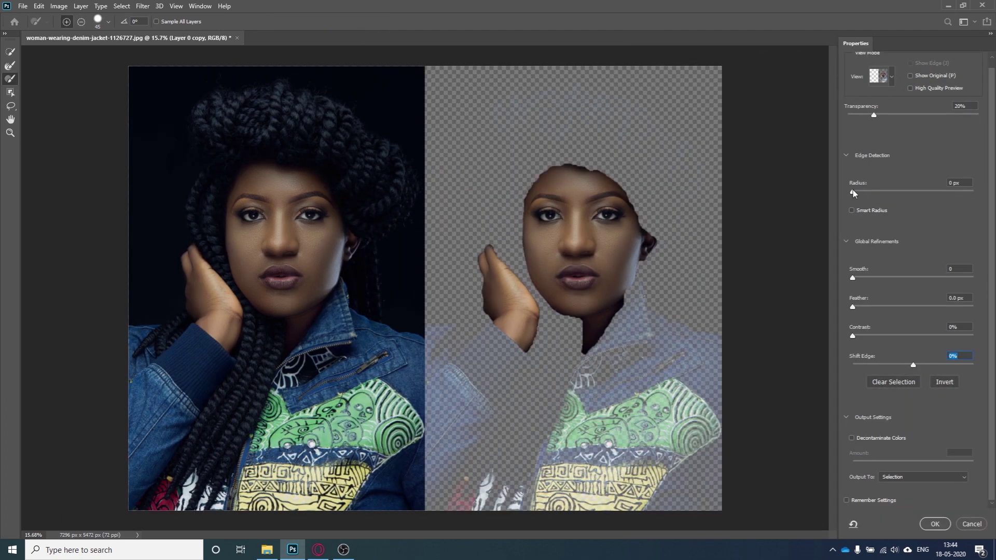
click(855, 191)
click(857, 279)
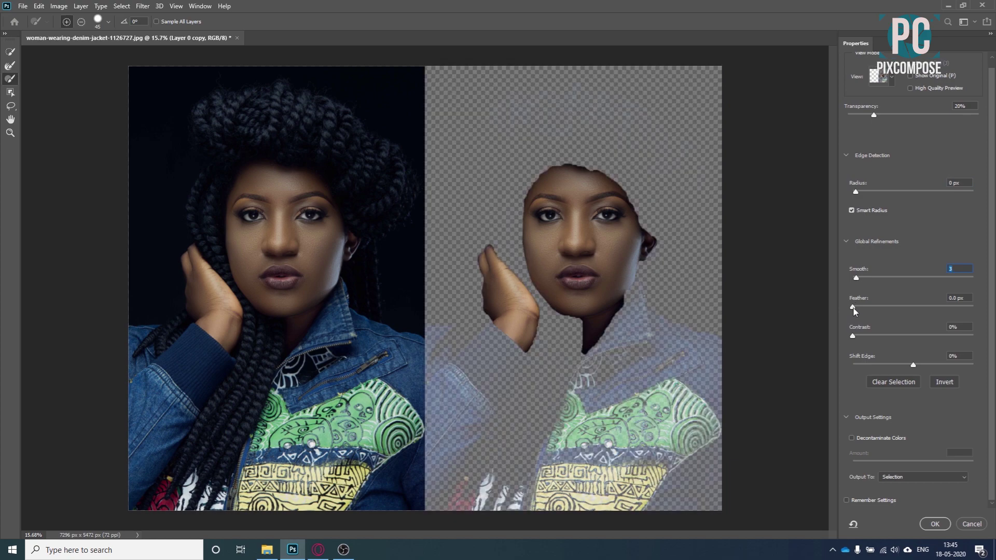
drag(854, 308, 855, 308)
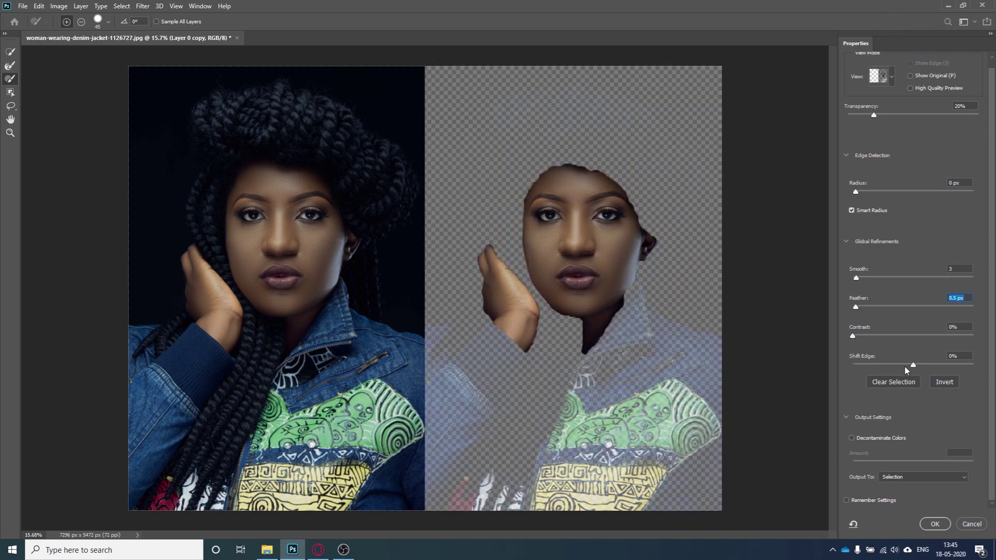
drag(913, 366, 911, 366)
Output the refined selection to a new layer with a layer mask
click(907, 478)
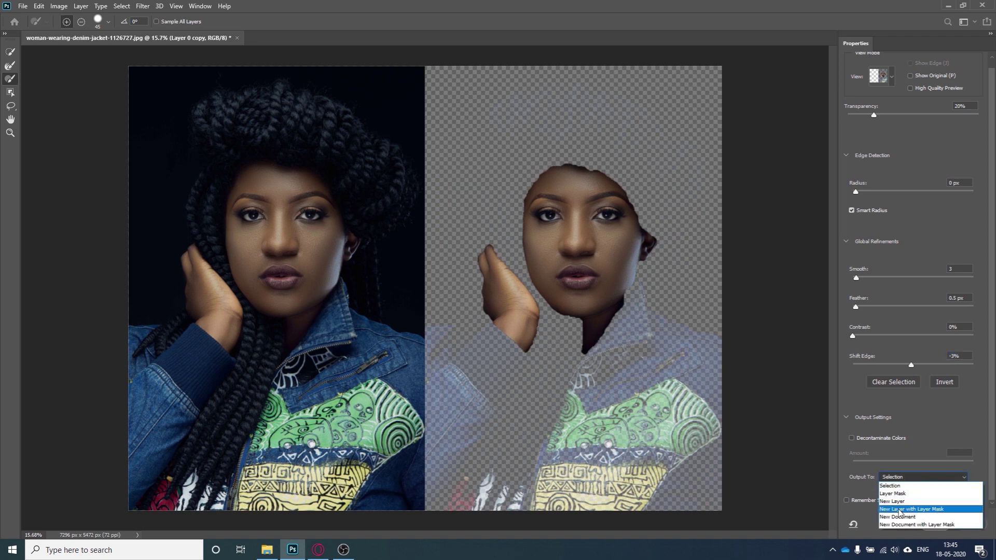
click(927, 512)
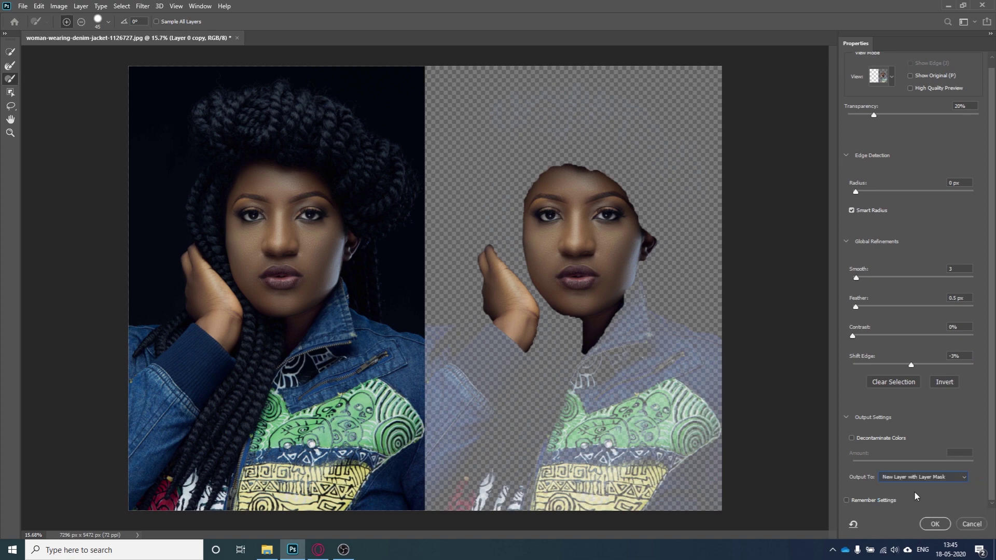
click(935, 523)
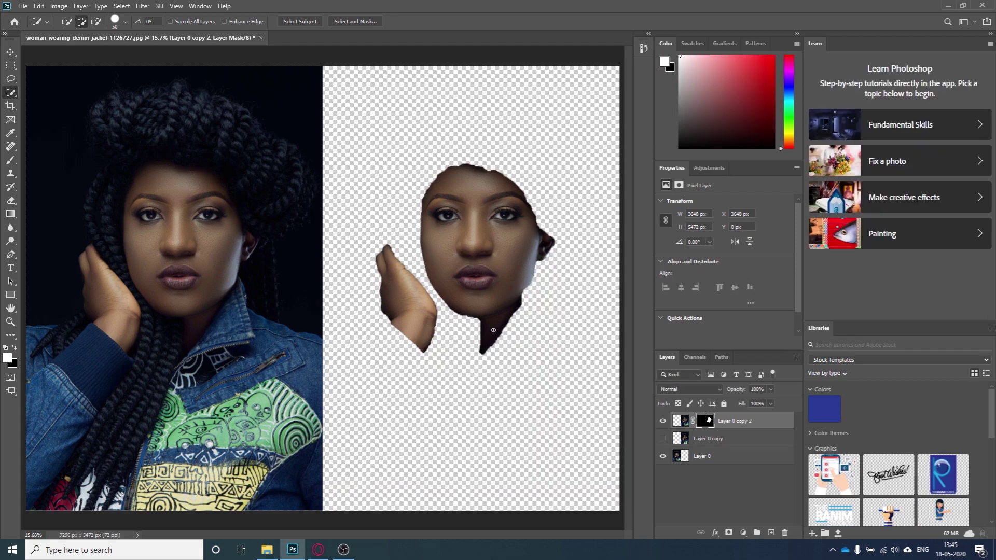
Rename the hidden Layer 0 copy as "base image" and make it visible
click(663, 438)
click(662, 438)
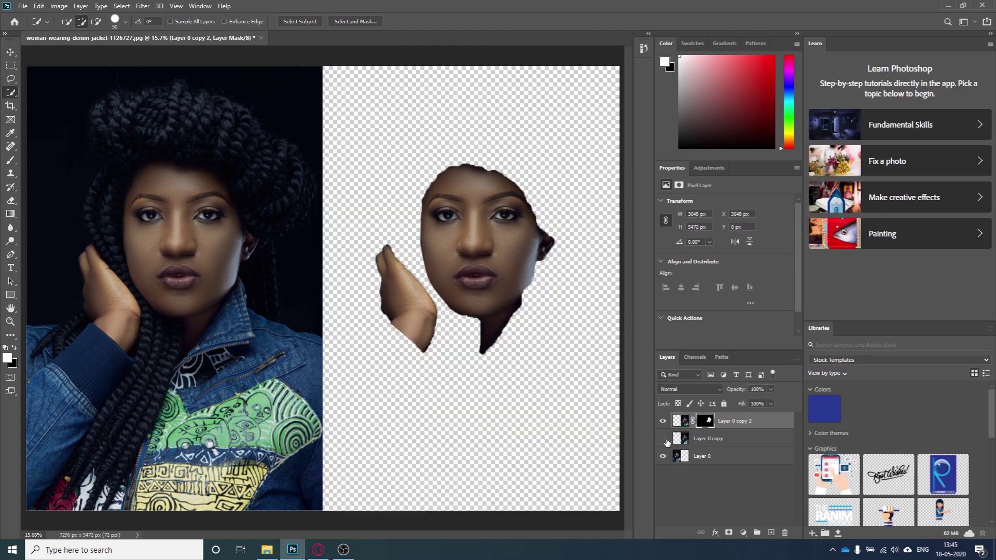
click(708, 441)
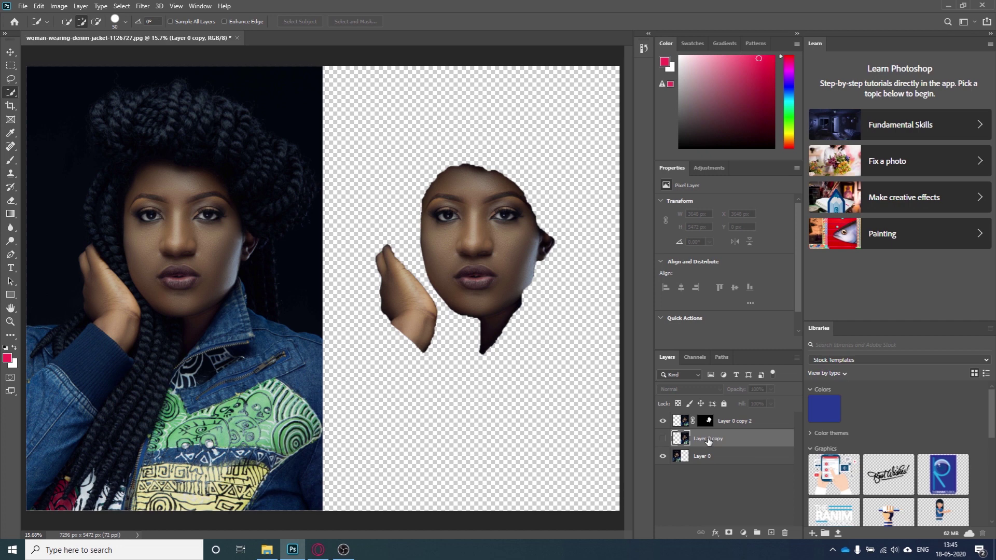
double_click(707, 440)
text(base image)
key(Return)
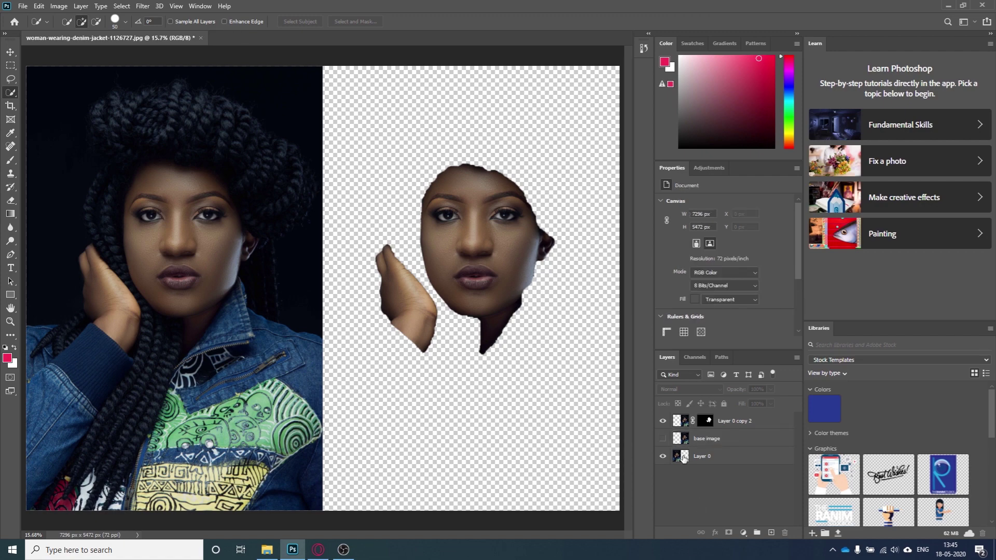
click(662, 439)
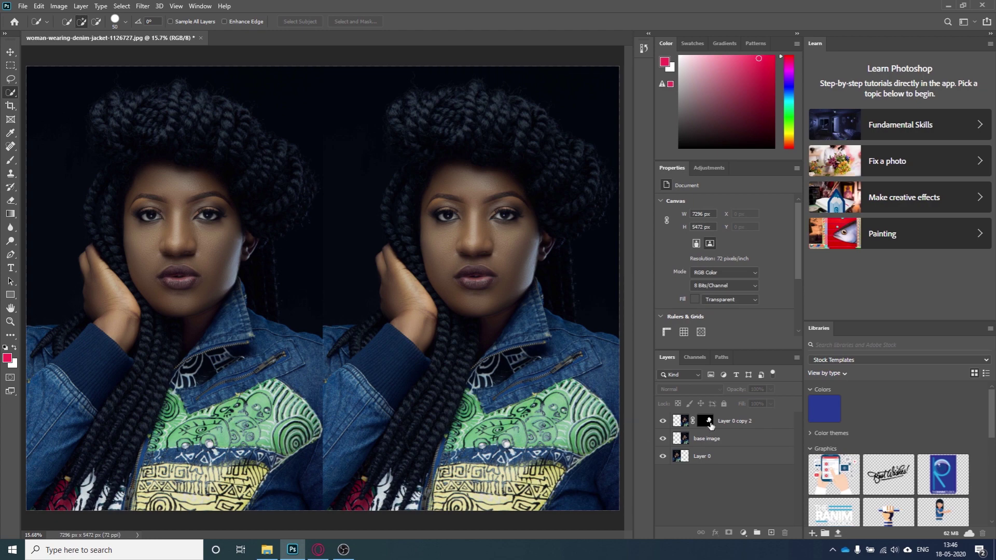
Rename the masked layer Layer 0 copy 2 as "skin"
click(662, 440)
click(663, 439)
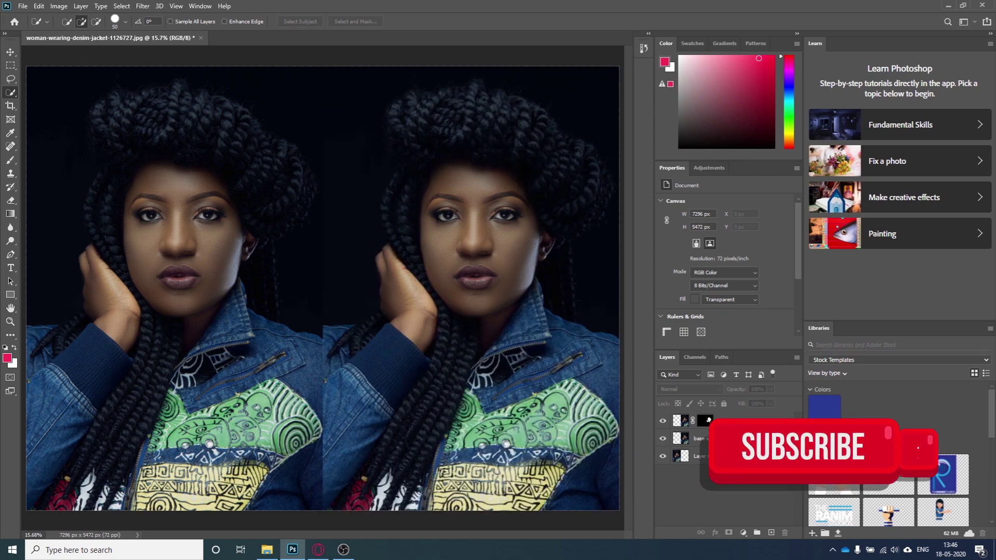
click(736, 420)
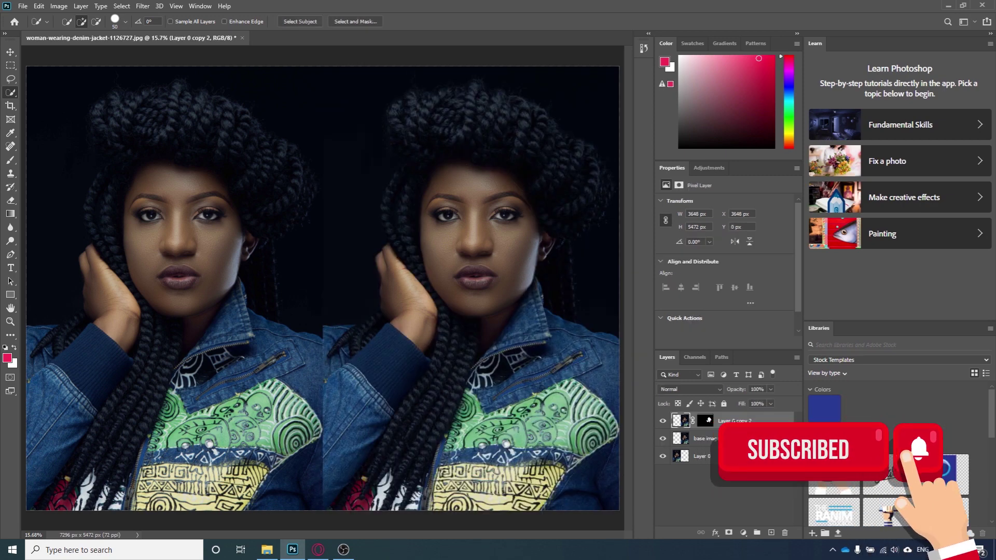
double_click(737, 421)
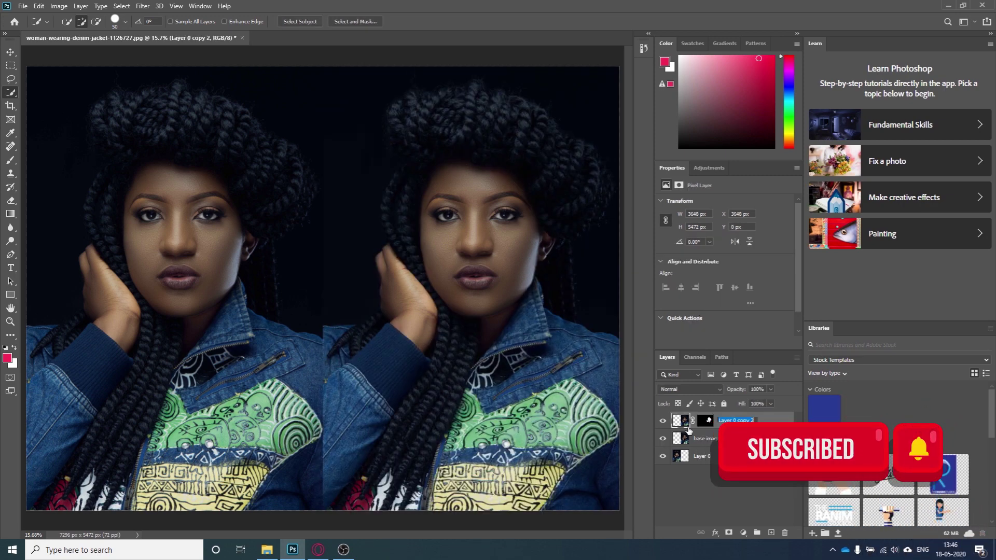
text(s)
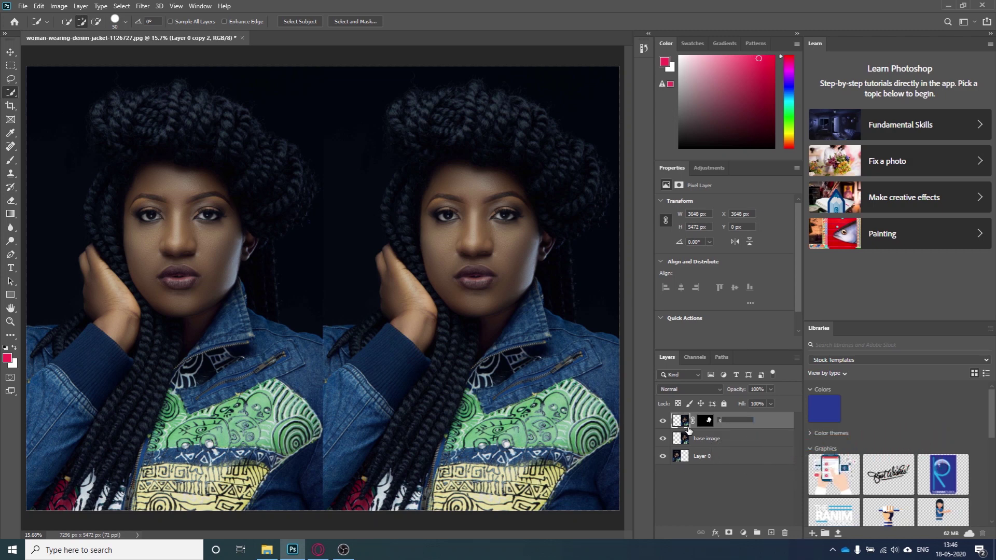
text(kin)
click(702, 495)
click(754, 426)
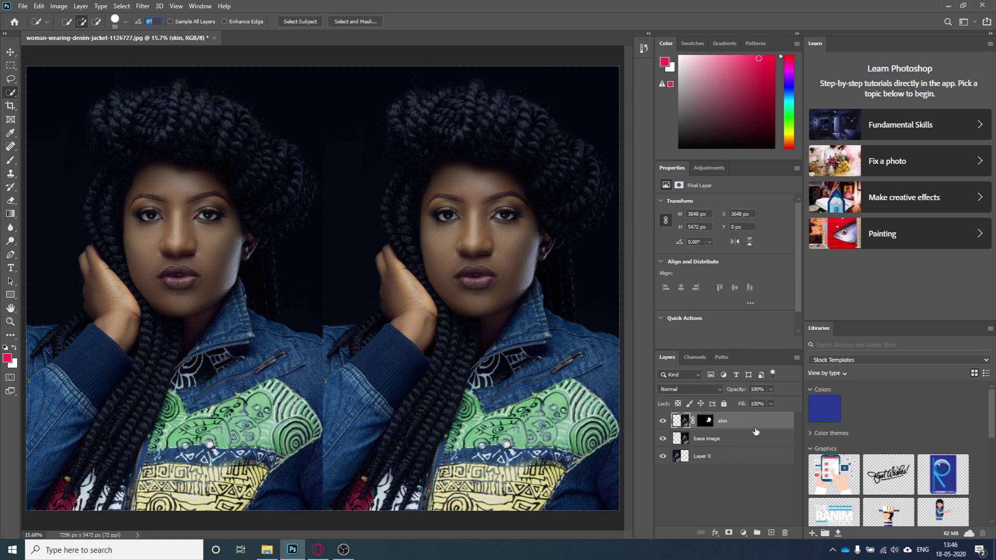
Add a Curves adjustment clipped to the skin layer and raise its shadow and highlight points to brighten the skin
click(743, 533)
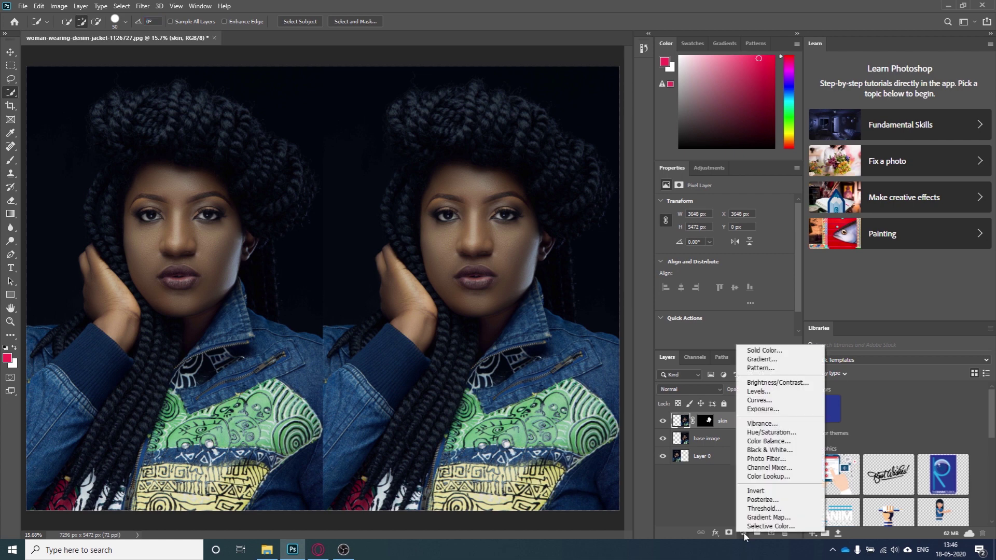
click(743, 534)
click(742, 534)
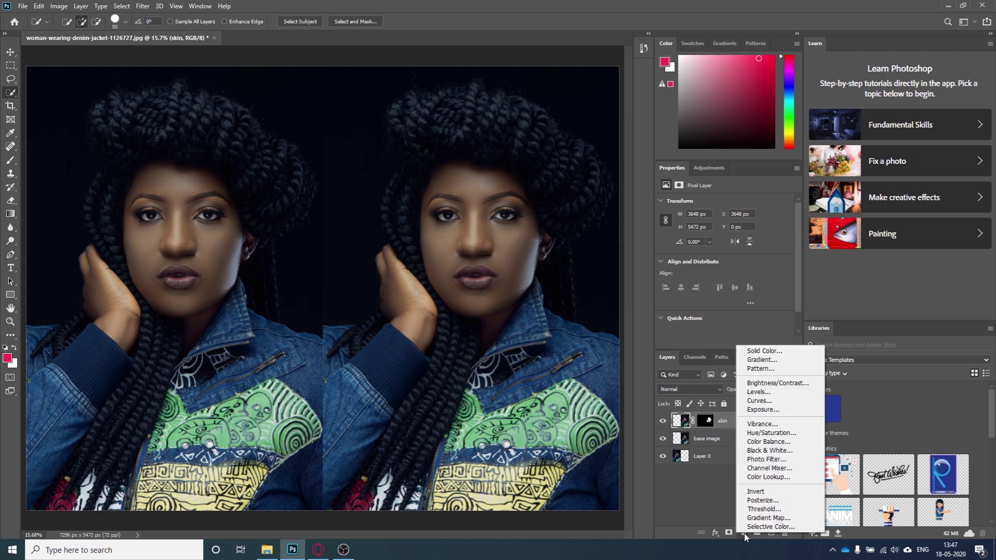
click(758, 400)
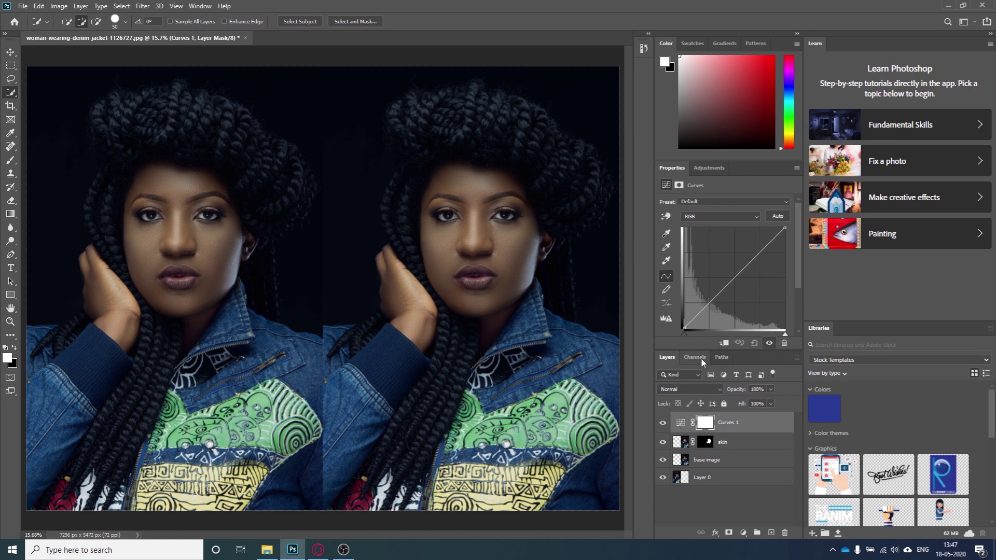
click(724, 342)
click(706, 304)
drag(706, 304, 705, 294)
drag(750, 248, 753, 238)
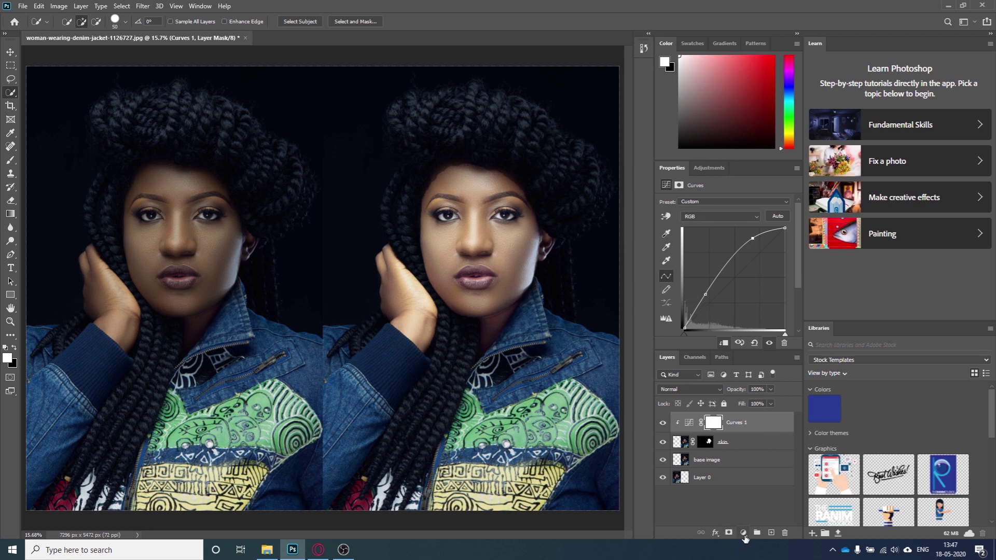
Add a second clipped Curves adjustment, lowering the shadows slightly and raising the highlights into a gentle S-curve for contrast
click(743, 534)
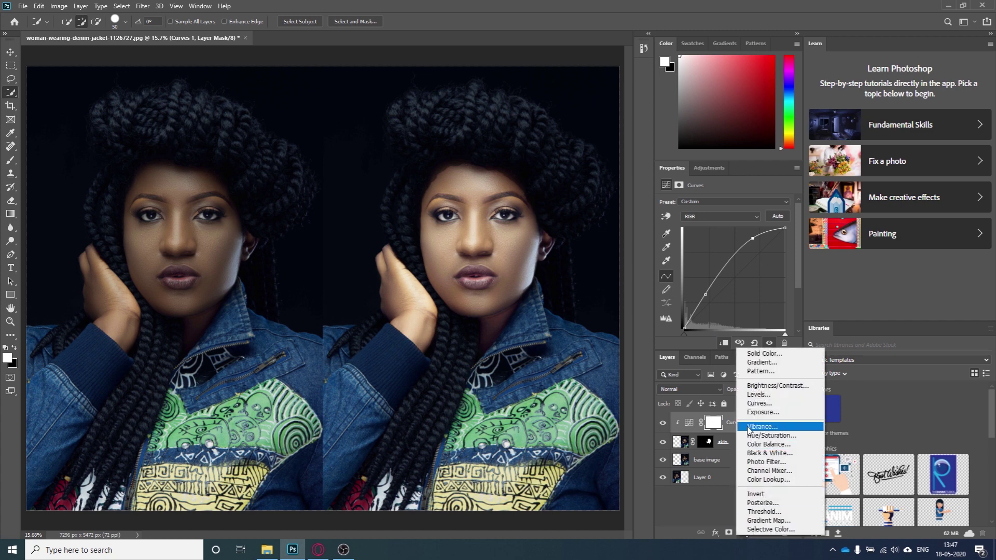
click(757, 404)
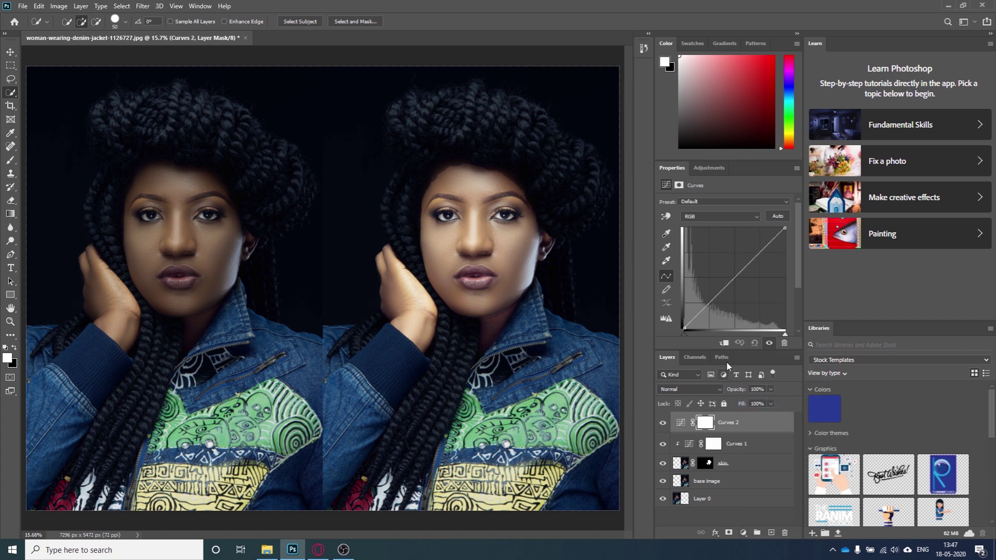
click(724, 344)
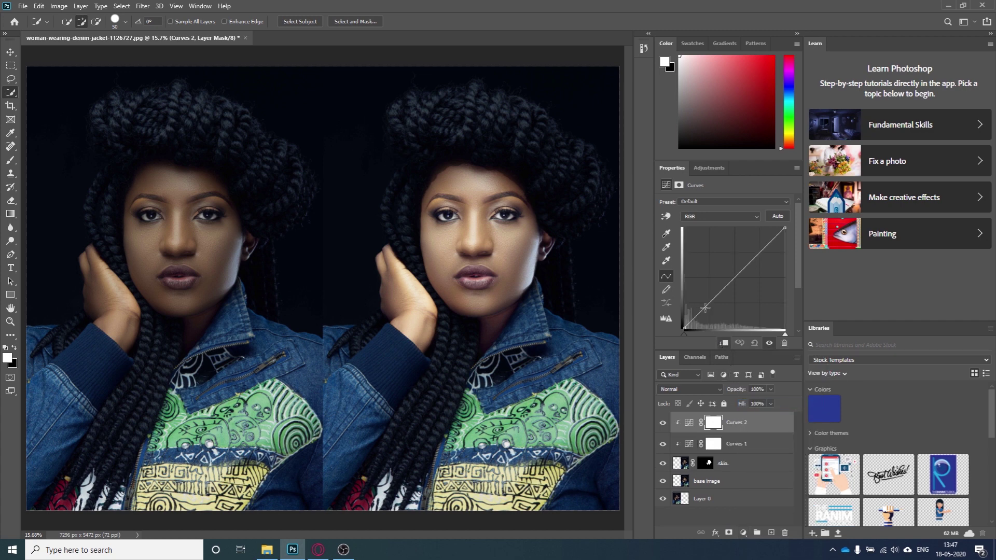
drag(708, 305, 707, 308)
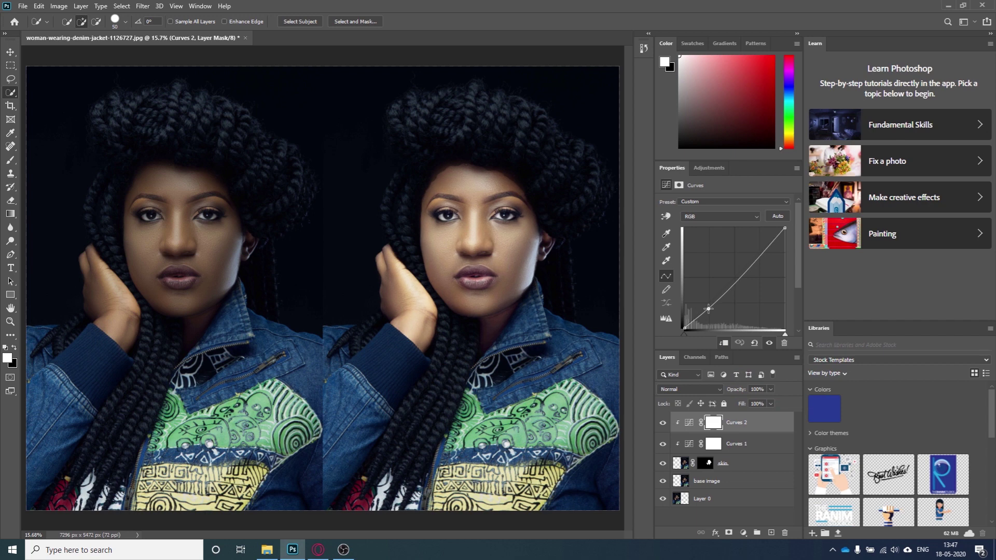
click(757, 258)
drag(757, 258, 755, 252)
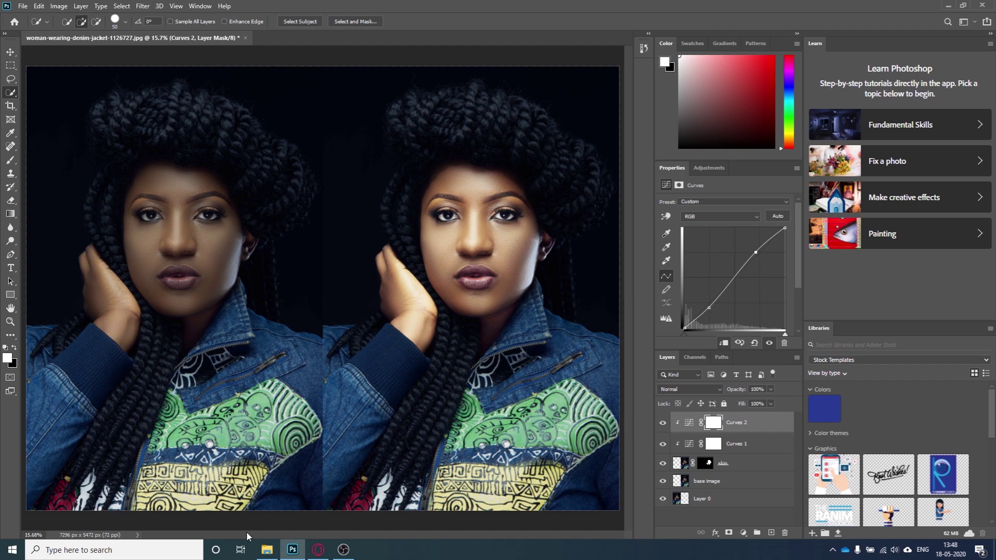
Place the portrait-of-young-woman-247878 image from File Explorer over the original portrait, scaled to about 151%
click(266, 550)
drag(489, 365, 229, 316)
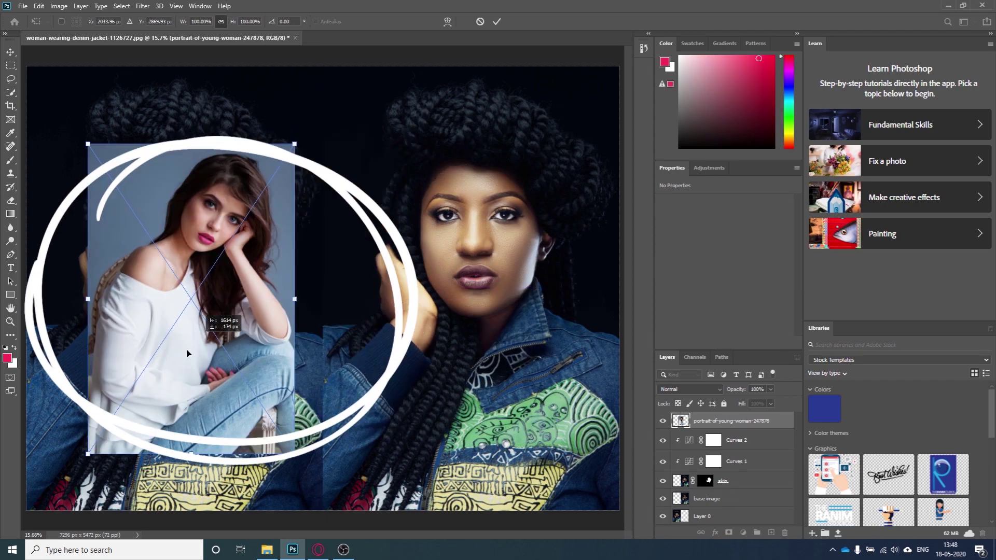
drag(187, 353, 143, 382)
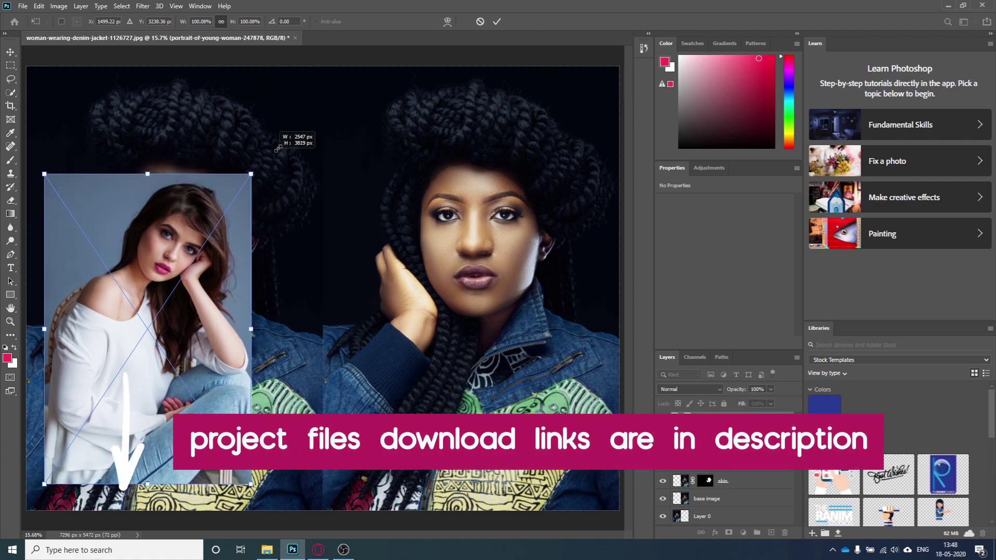
drag(277, 149, 367, 83)
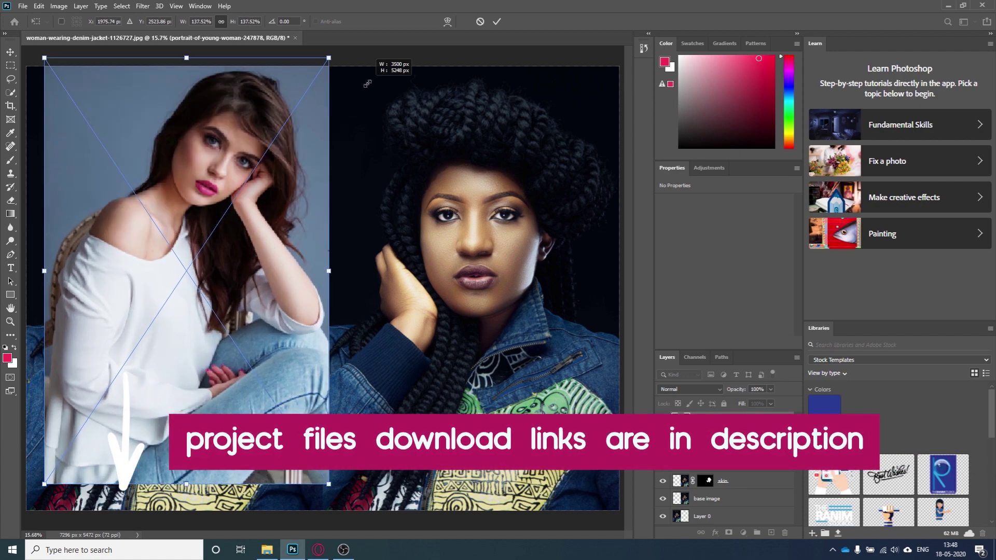
drag(44, 484, 21, 515)
drag(189, 363, 197, 381)
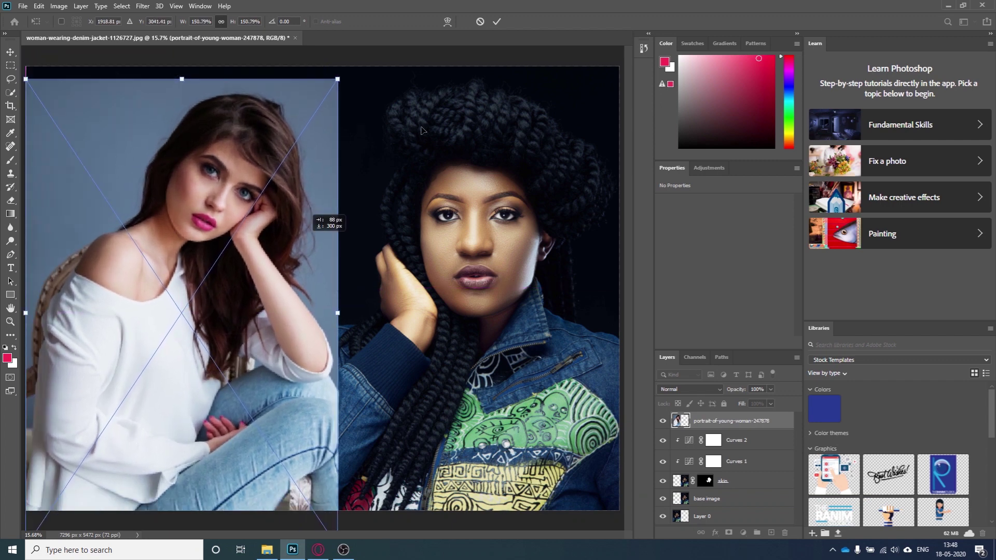
click(498, 22)
key(w)
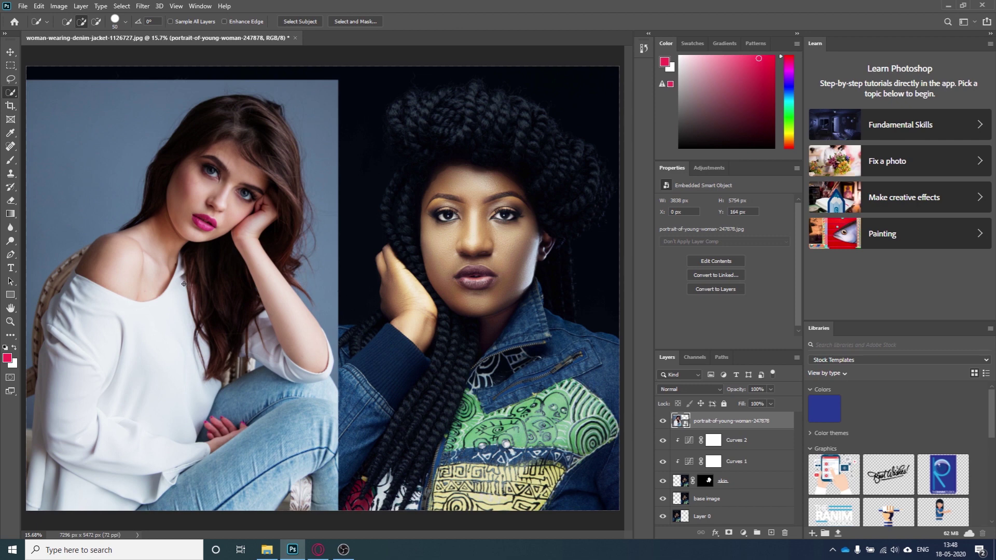
Add a Gradient Map adjustment directly above the Curves 2 layer and clip it to the skin layer
click(713, 440)
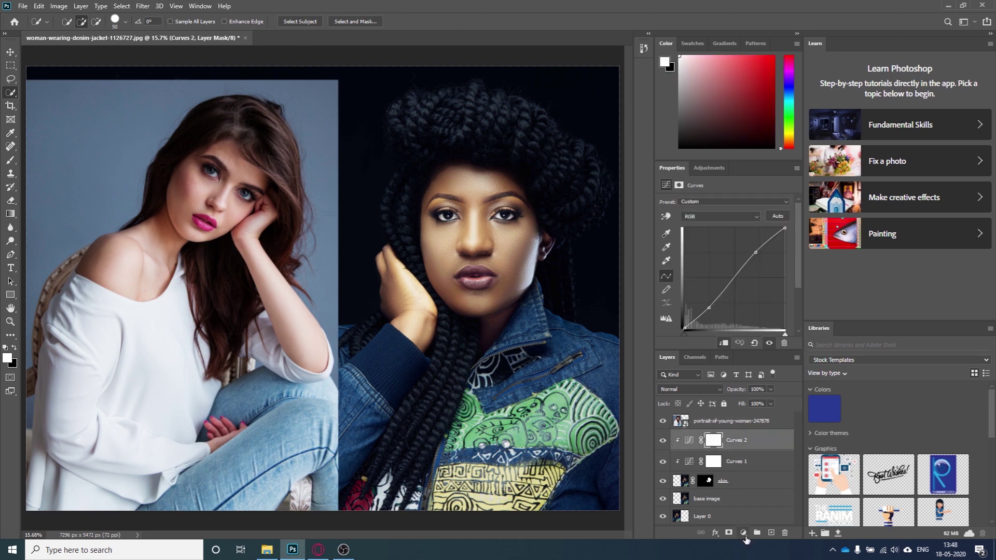
click(743, 532)
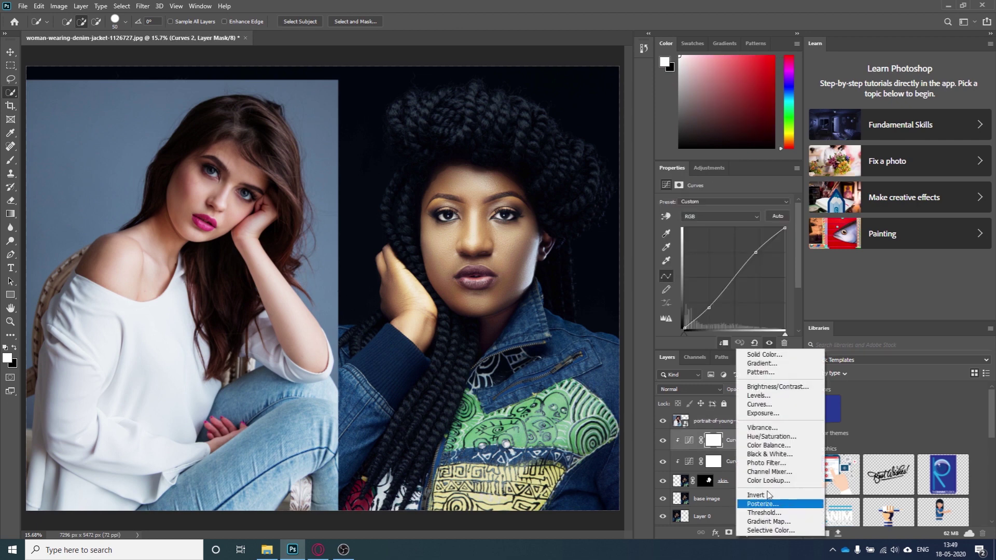
click(768, 521)
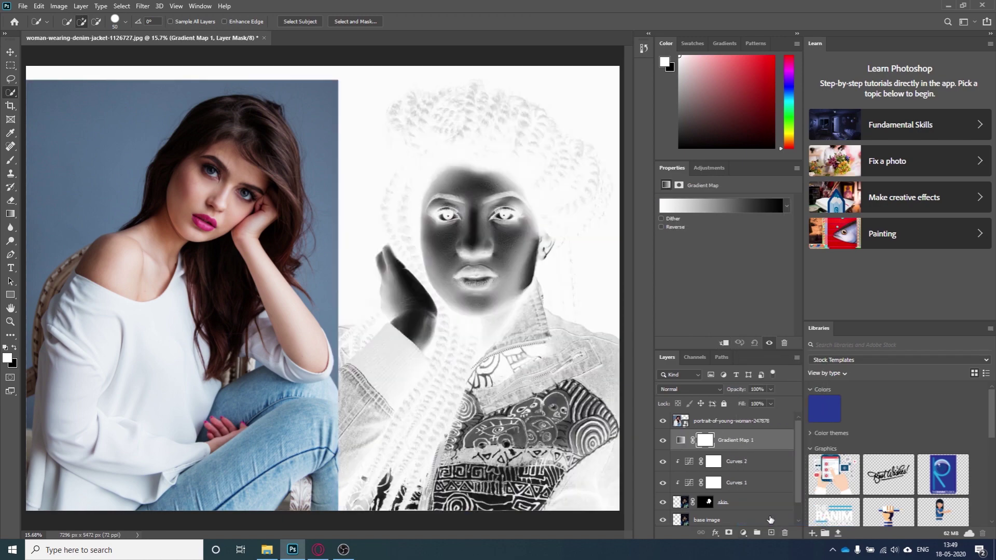
click(723, 344)
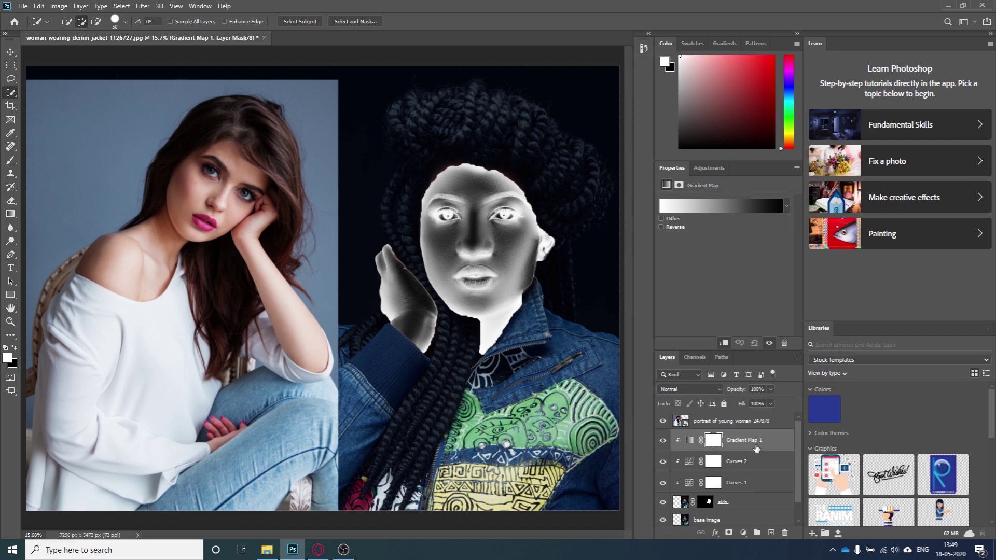
Swap the Gradient Map's end colours so black sits at 0% and white at 100%
click(689, 440)
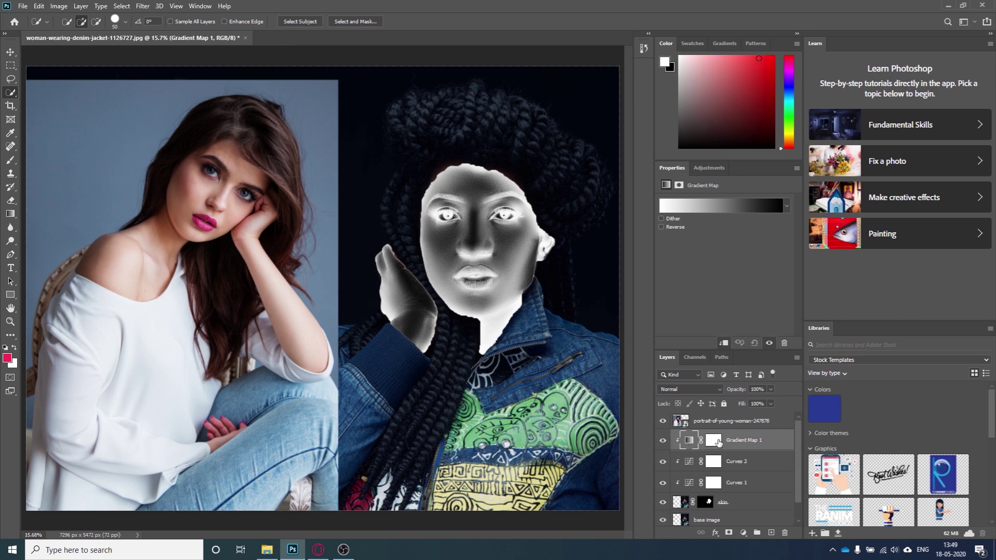
click(712, 445)
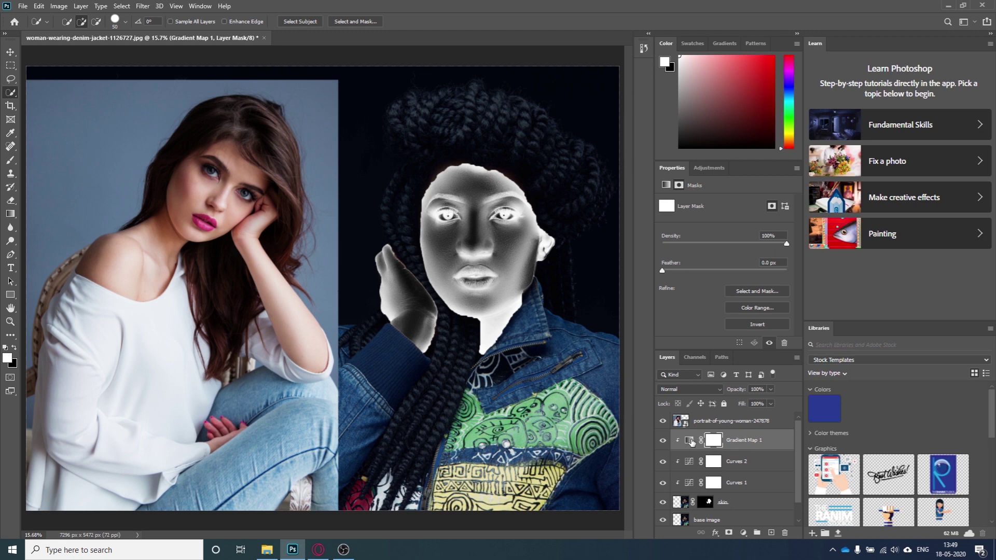
click(690, 440)
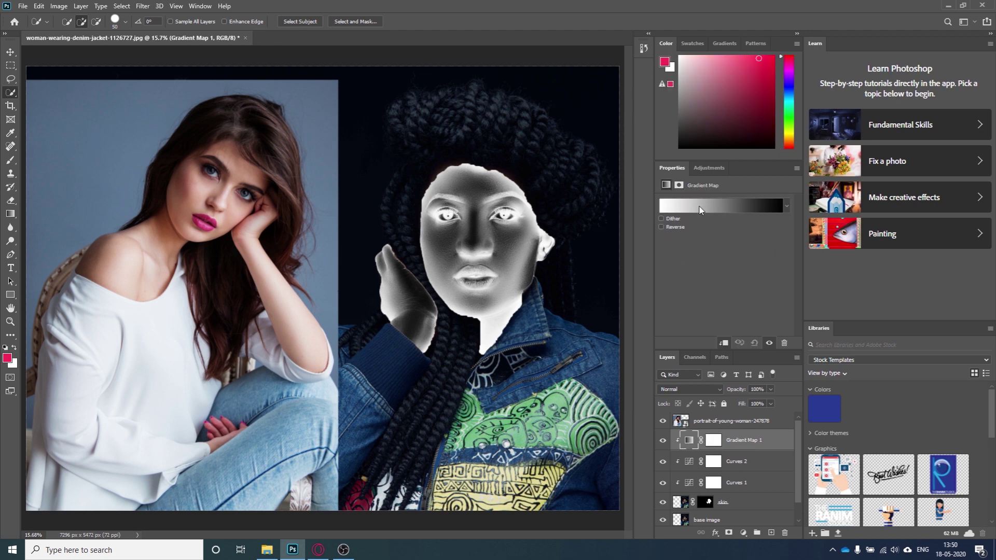
click(717, 207)
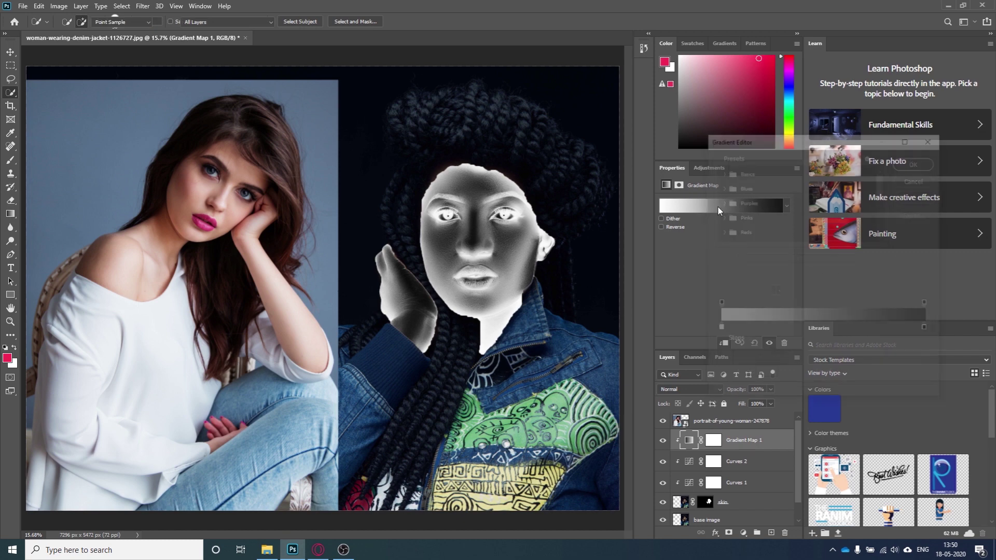
drag(748, 145, 671, 118)
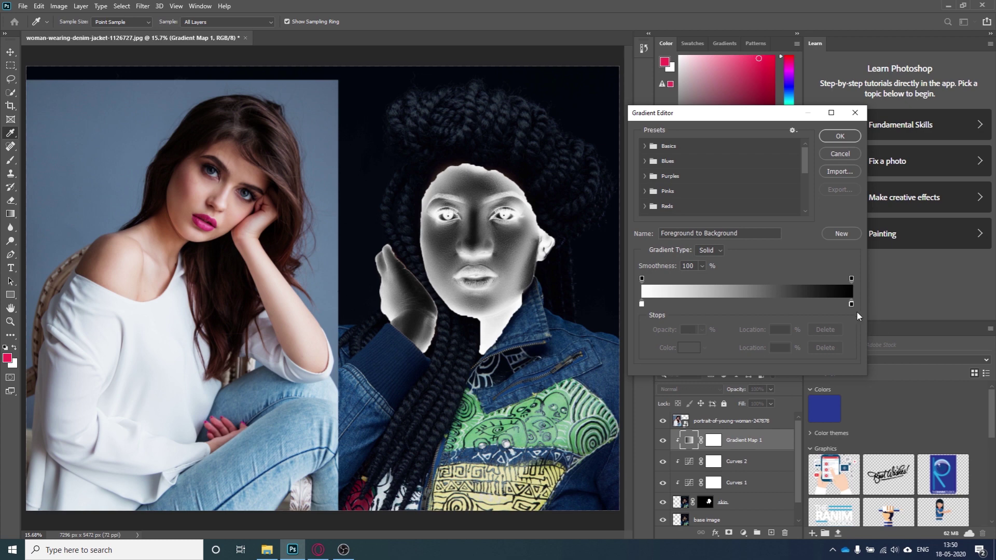
drag(851, 304, 742, 304)
drag(641, 304, 851, 304)
drag(742, 304, 641, 313)
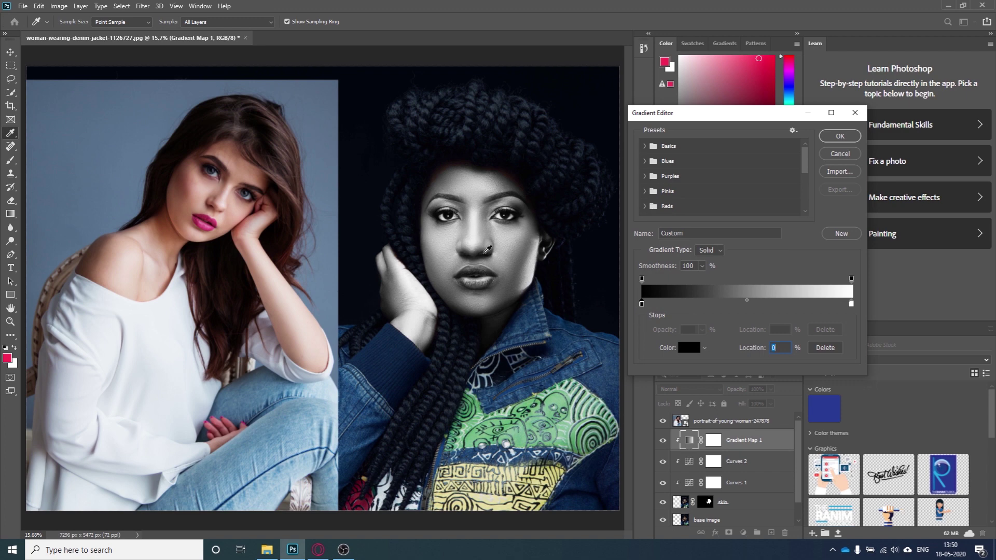
Set the gradient's 0% stop to the dark brown 522516 sampled from the shadow beside the reference woman's cheek
double_click(642, 303)
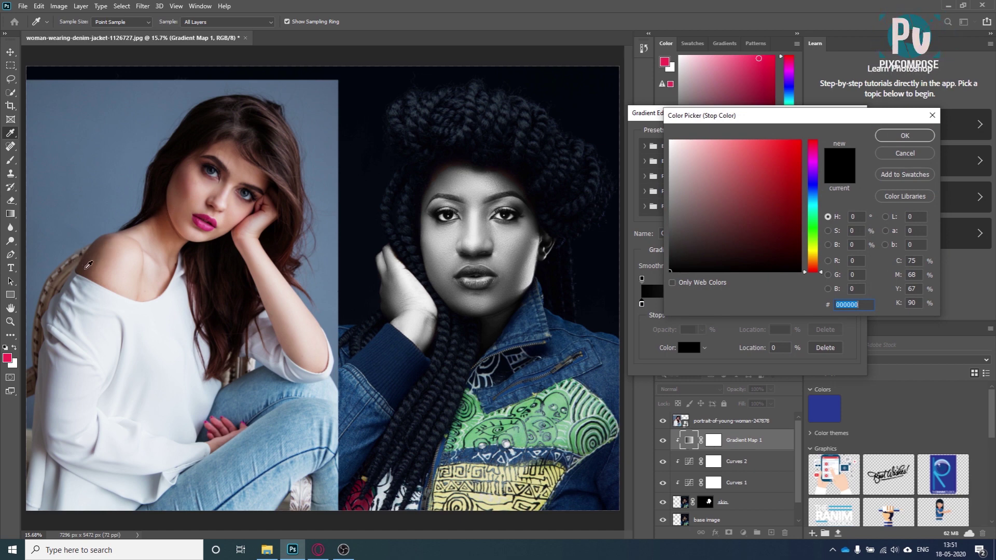
click(249, 259)
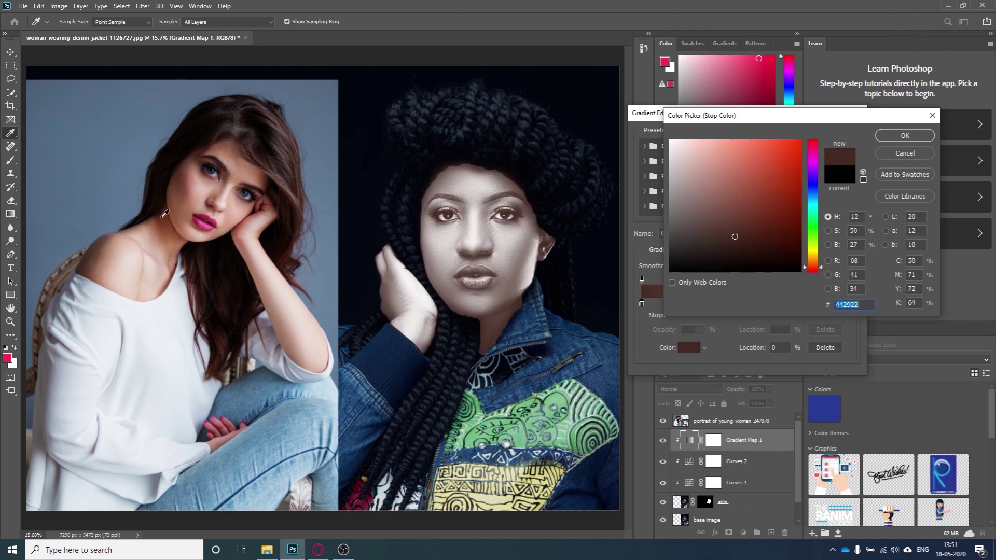
click(161, 213)
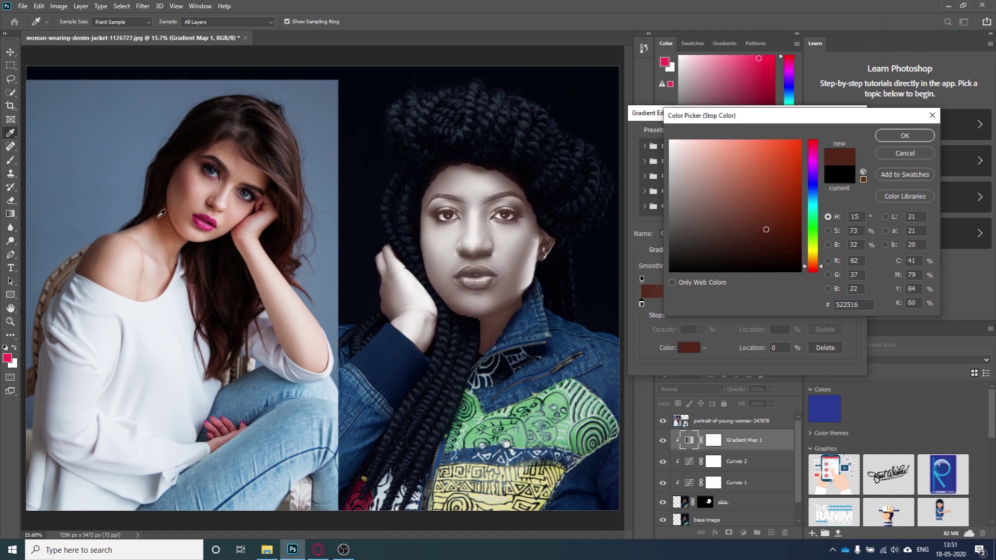
click(904, 135)
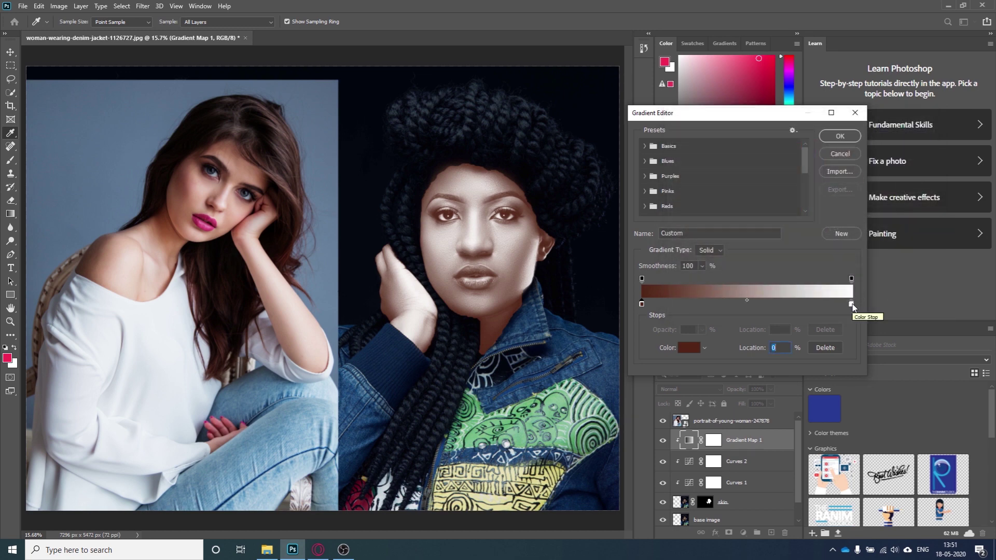
Set the gradient's 100% stop to the very light pinkish white ede5e3
double_click(851, 304)
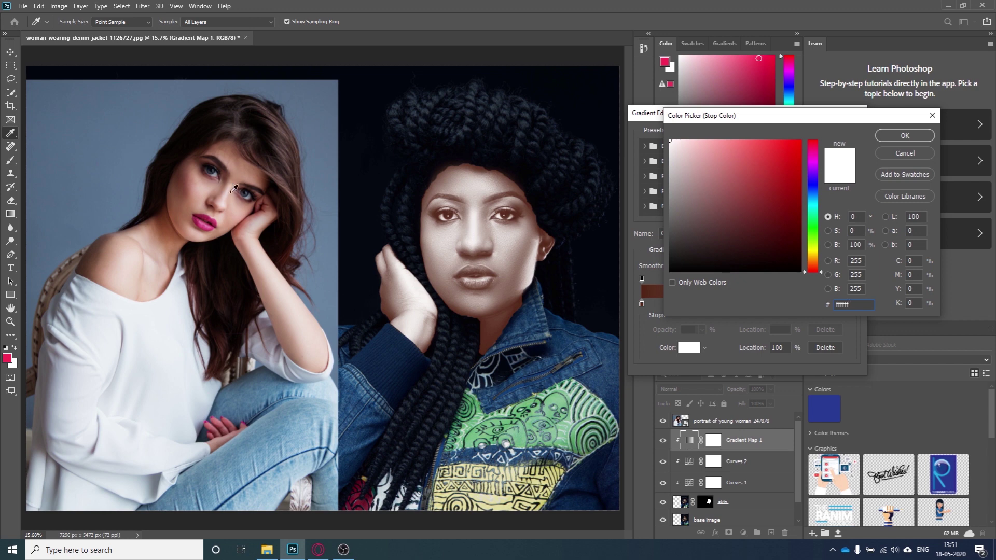
click(261, 220)
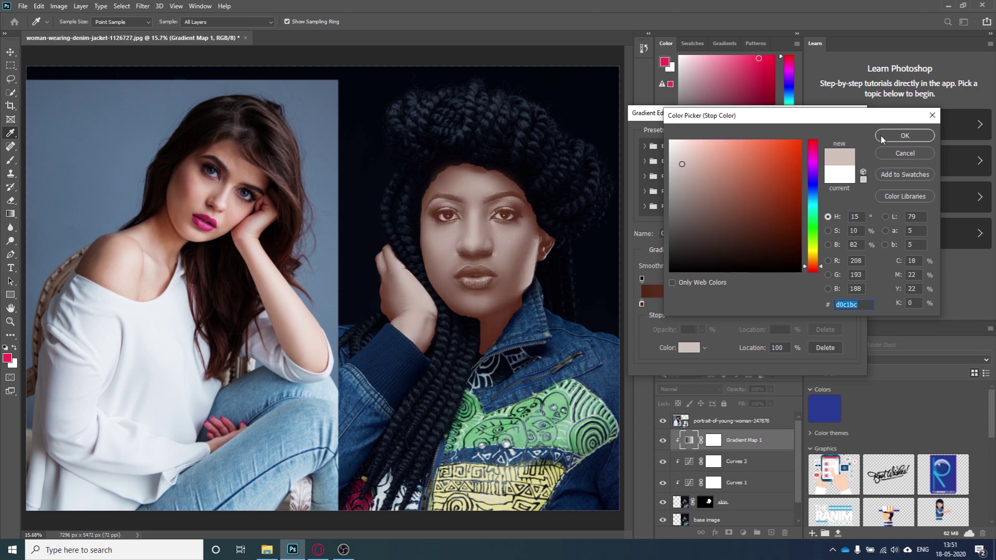
drag(683, 164, 669, 141)
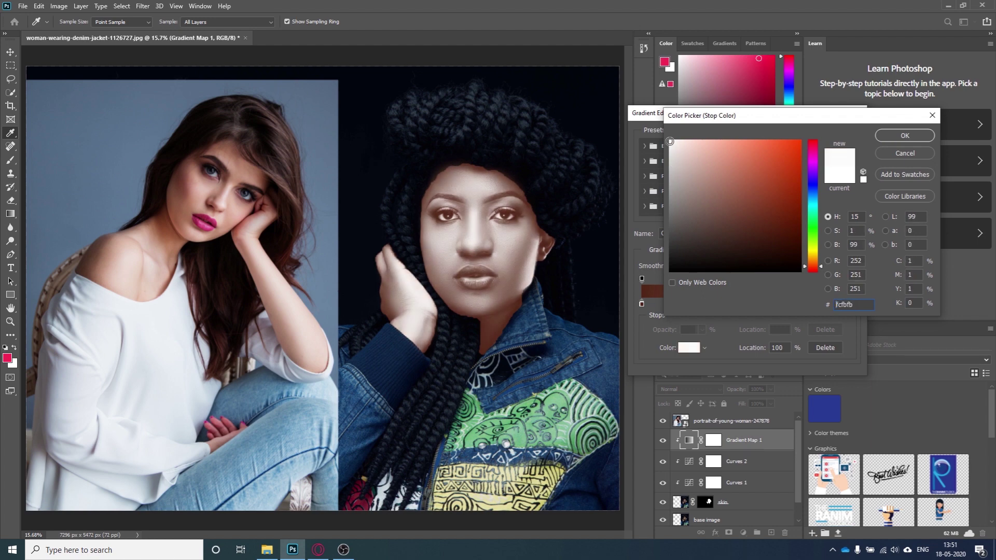
click(675, 149)
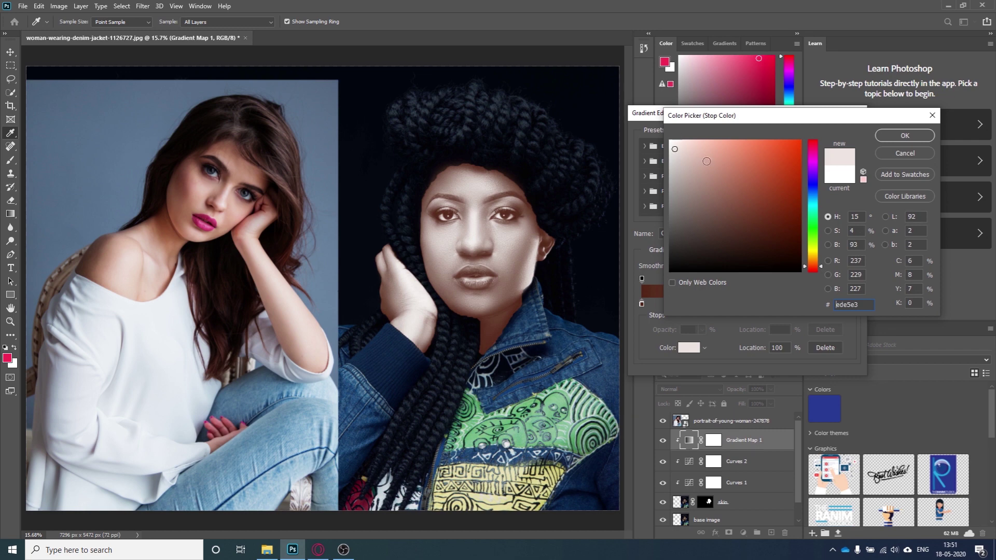
click(902, 137)
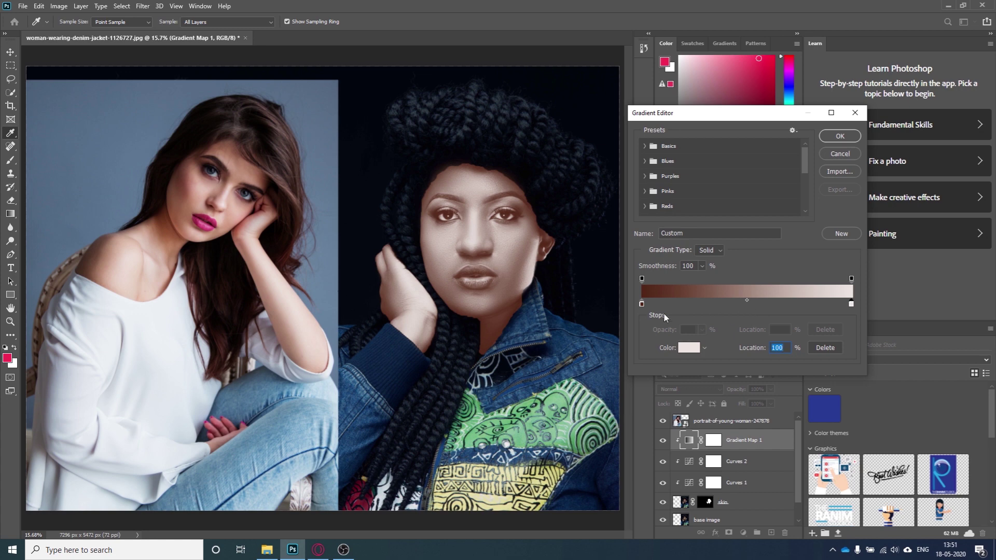
Add a gradient stop at 24% and colour it 724132, sampled from the shaded edge of the reference woman's cheek
click(692, 305)
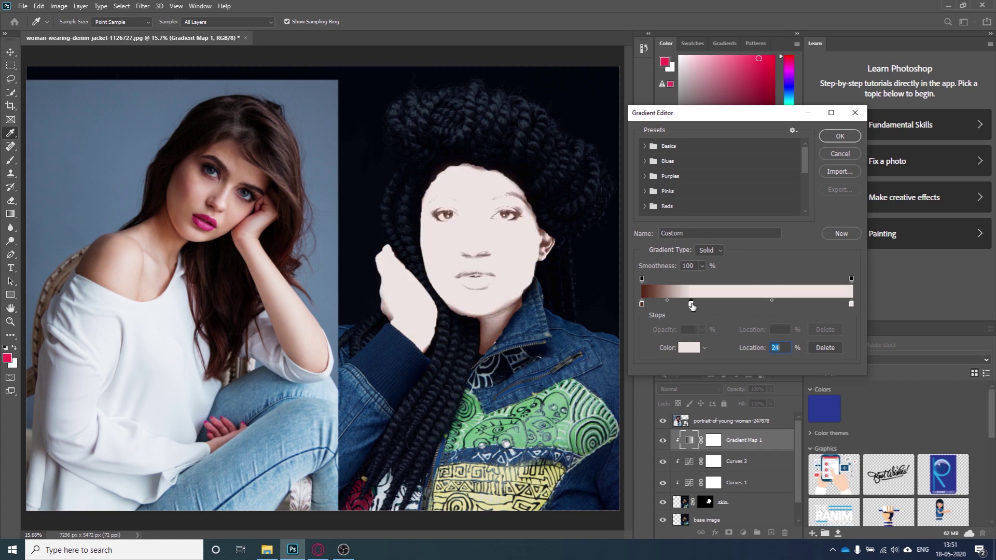
double_click(692, 304)
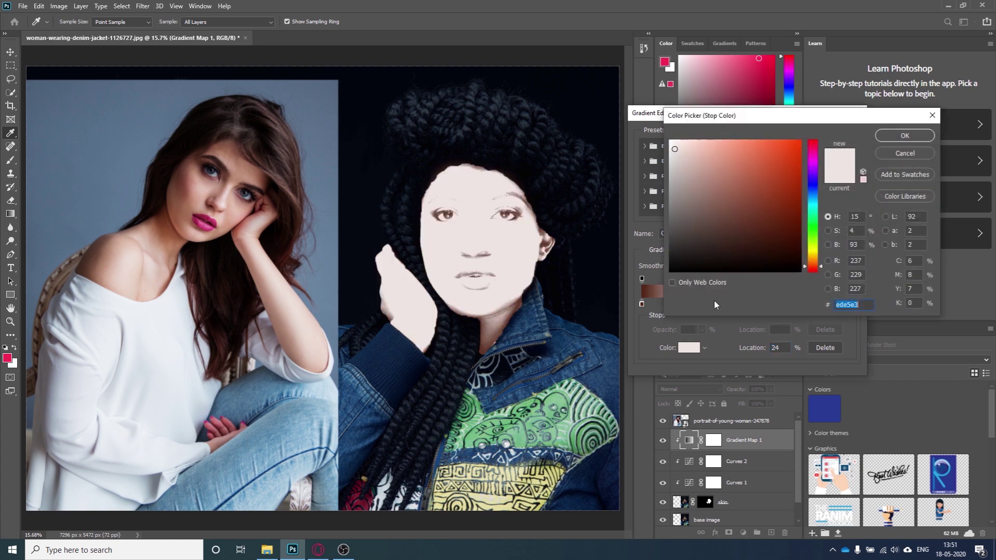
click(184, 179)
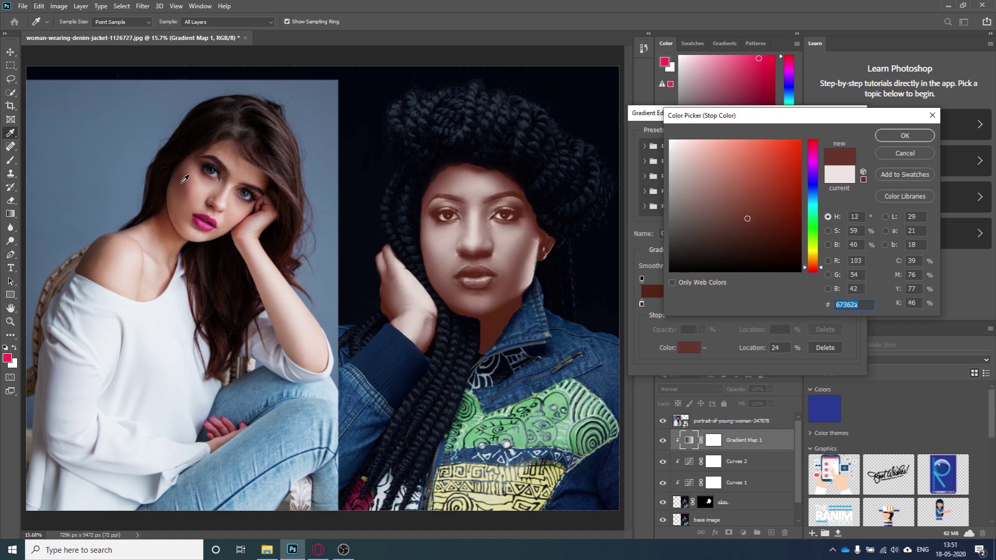
click(904, 135)
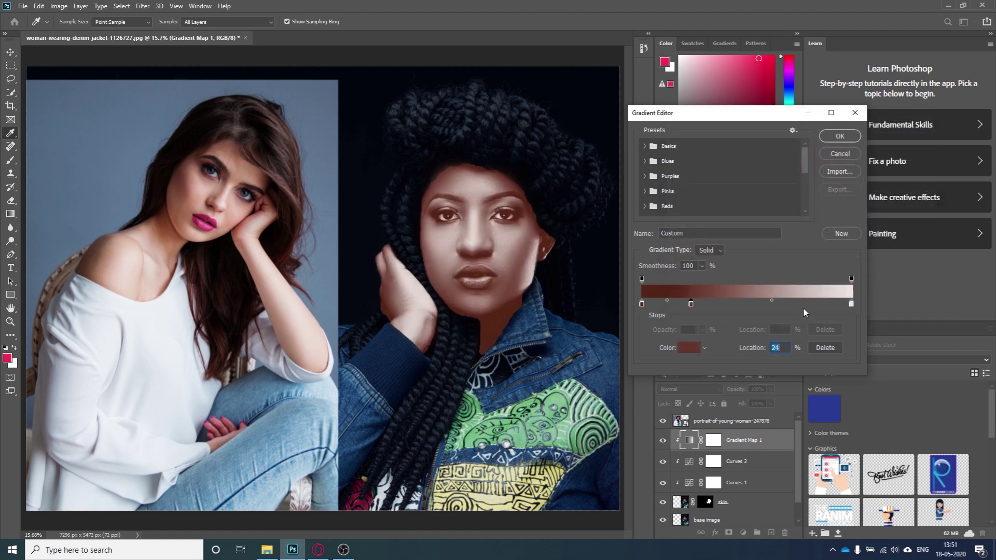
double_click(690, 304)
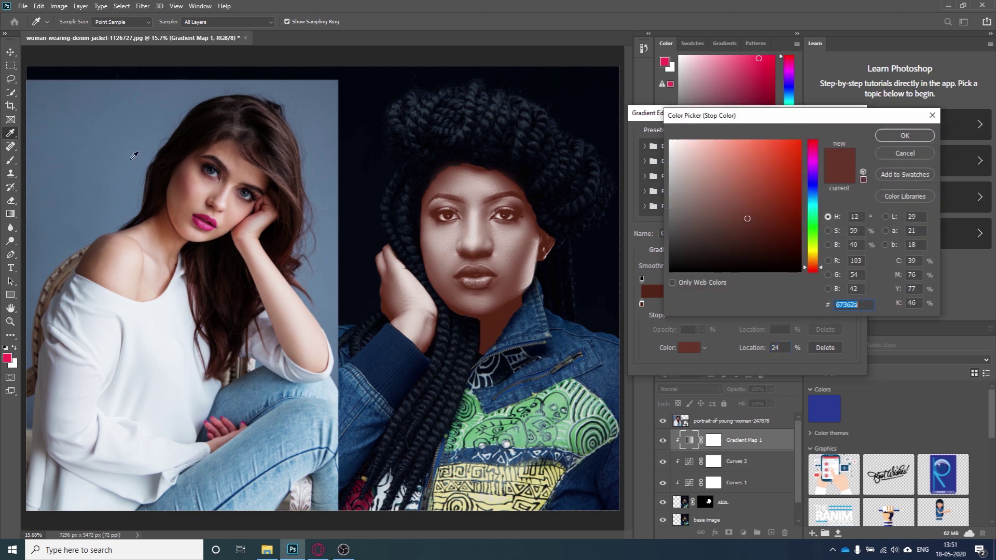
click(184, 184)
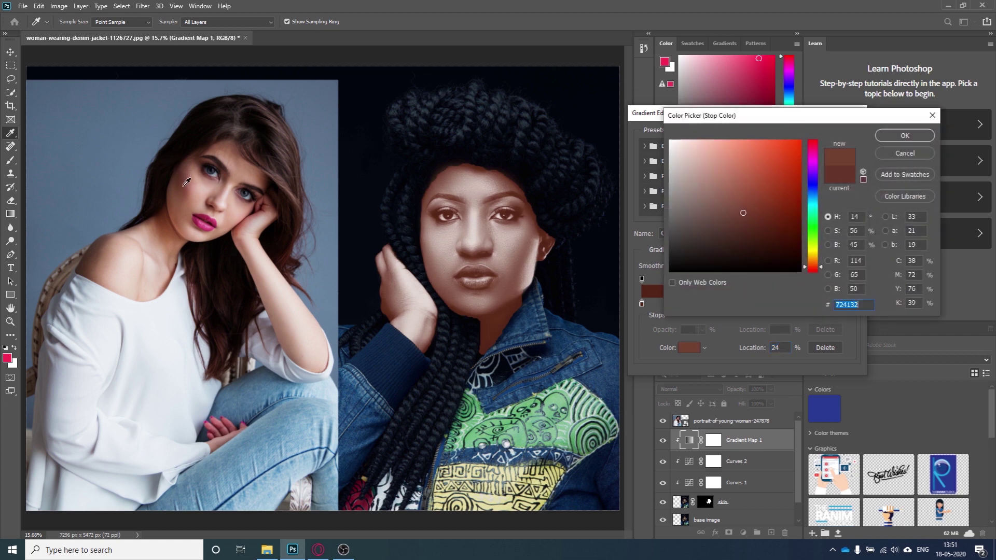
click(895, 141)
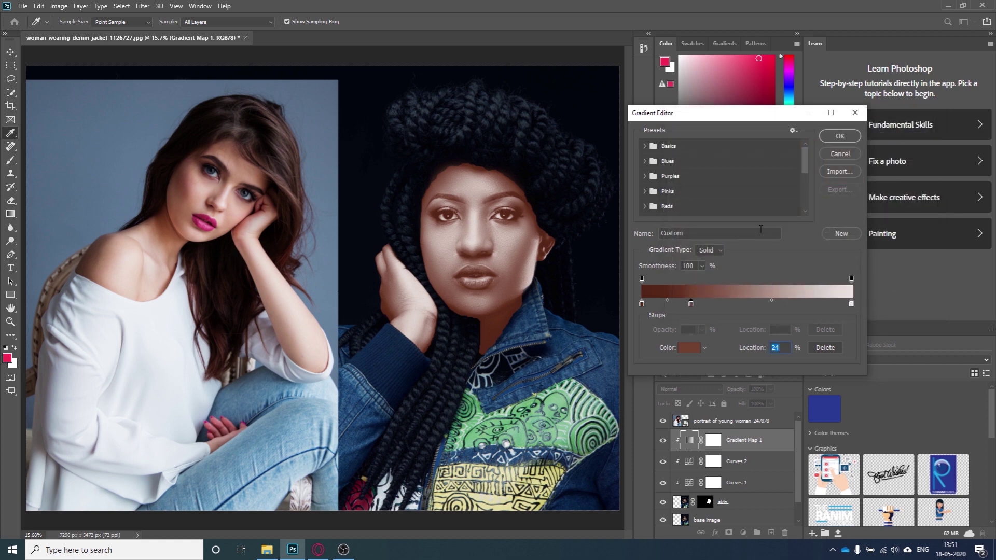
Add a gradient stop at 79% and colour it cf9f93, sampled from the lit skin below the reference woman's eye
click(809, 305)
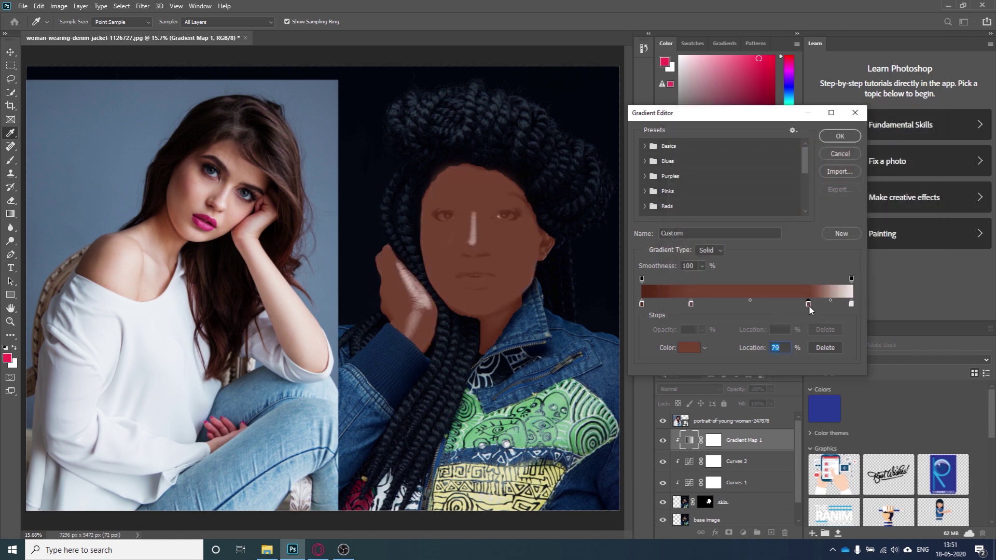
double_click(807, 305)
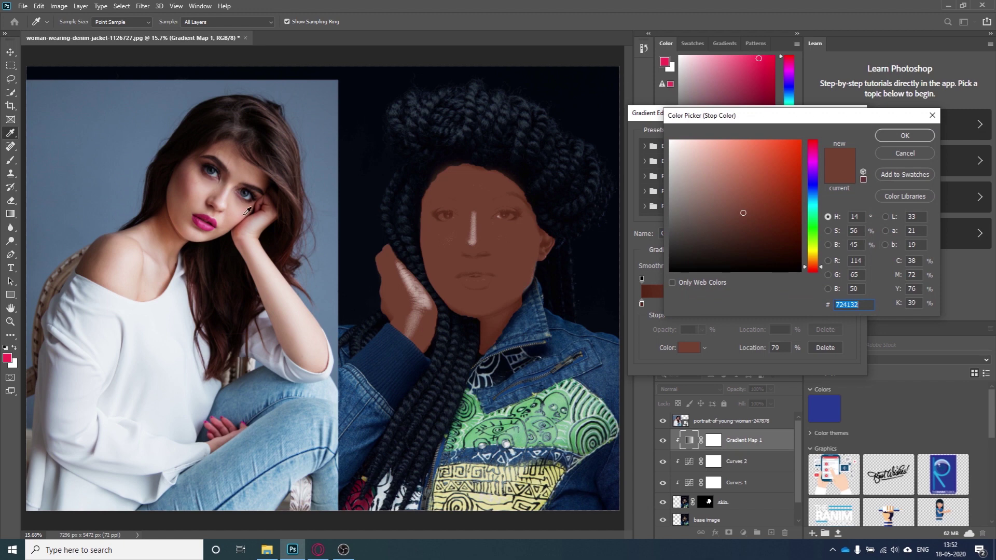
click(284, 290)
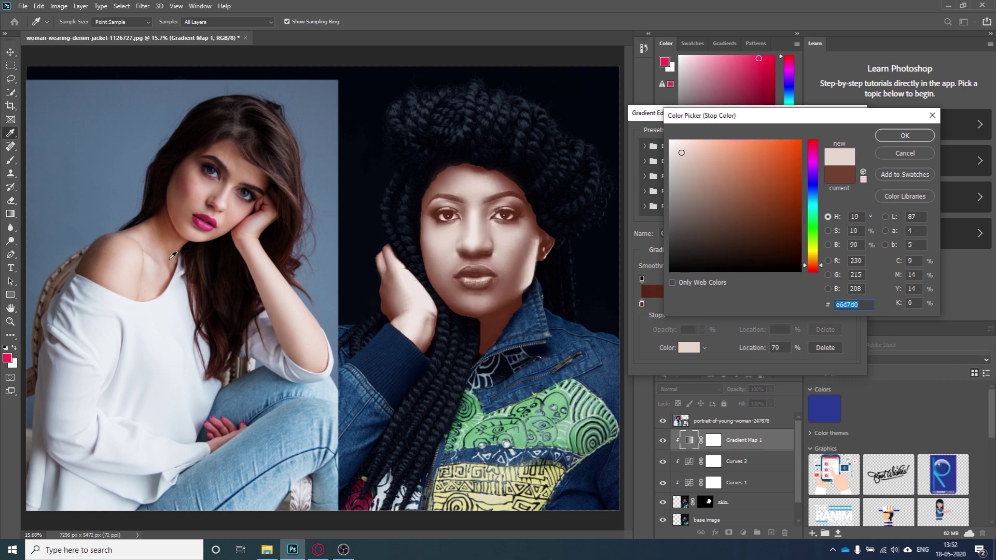
click(107, 237)
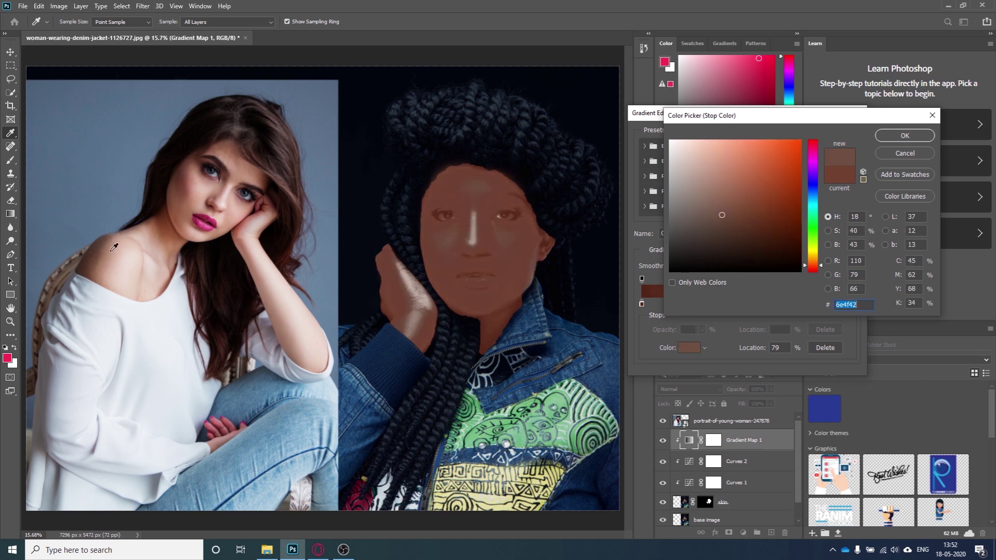
click(110, 241)
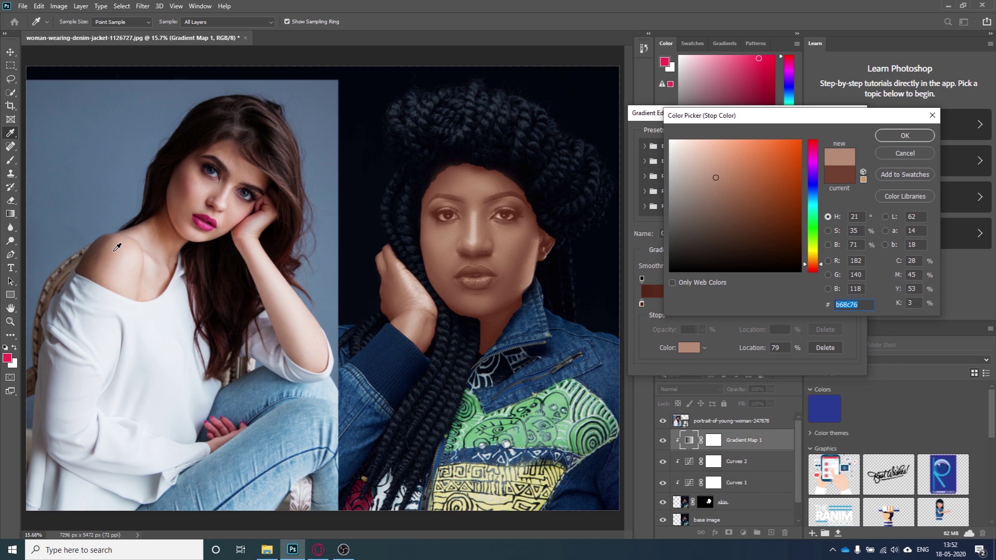
click(117, 252)
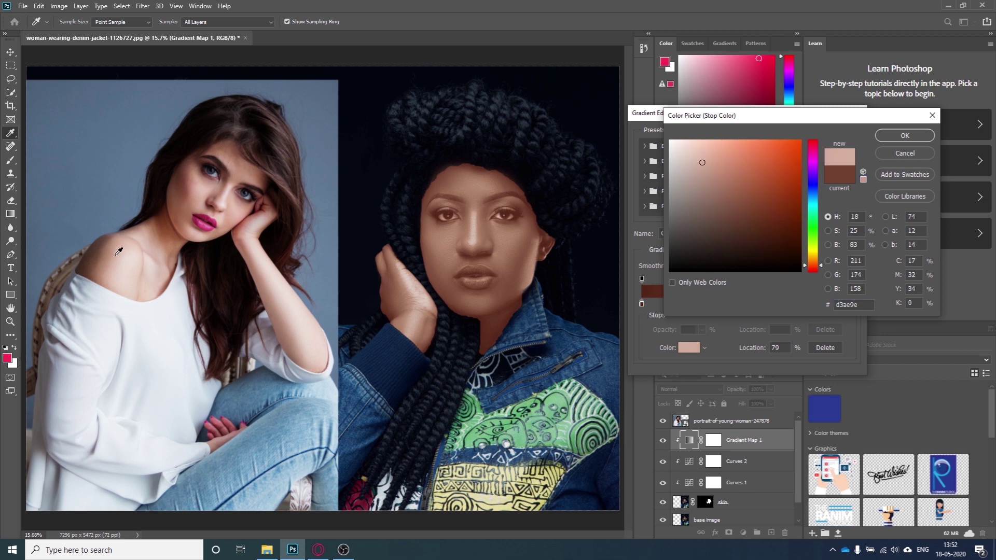
click(198, 183)
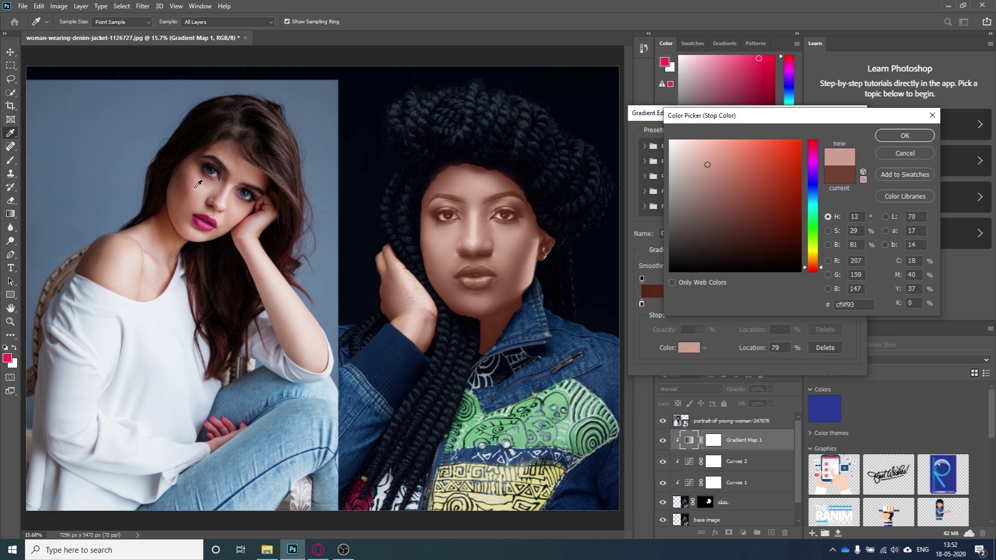
click(887, 138)
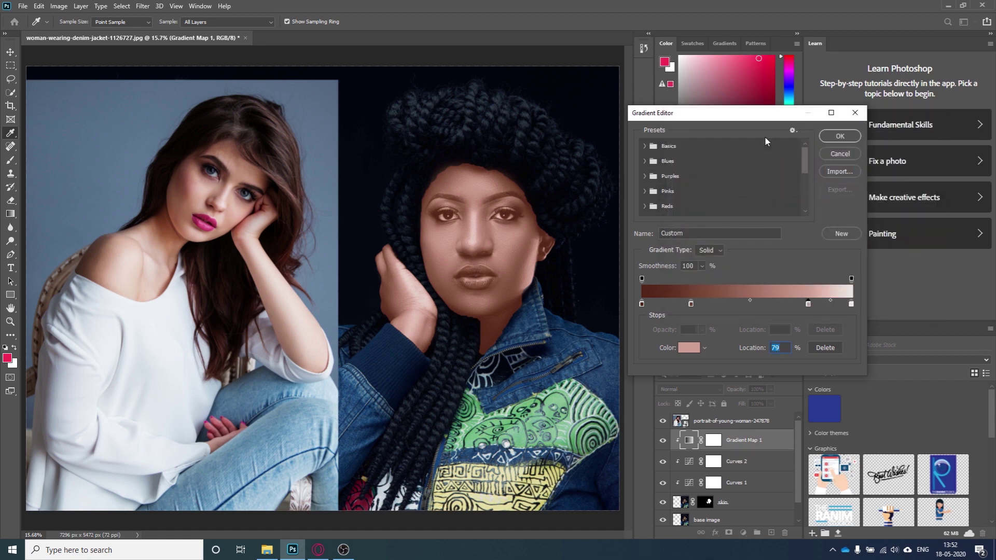
Add a gradient stop at 54% coloured 9f674d, sampled from the reference woman's skin beside her mouth, and accept the edited gradient
click(754, 303)
double_click(754, 304)
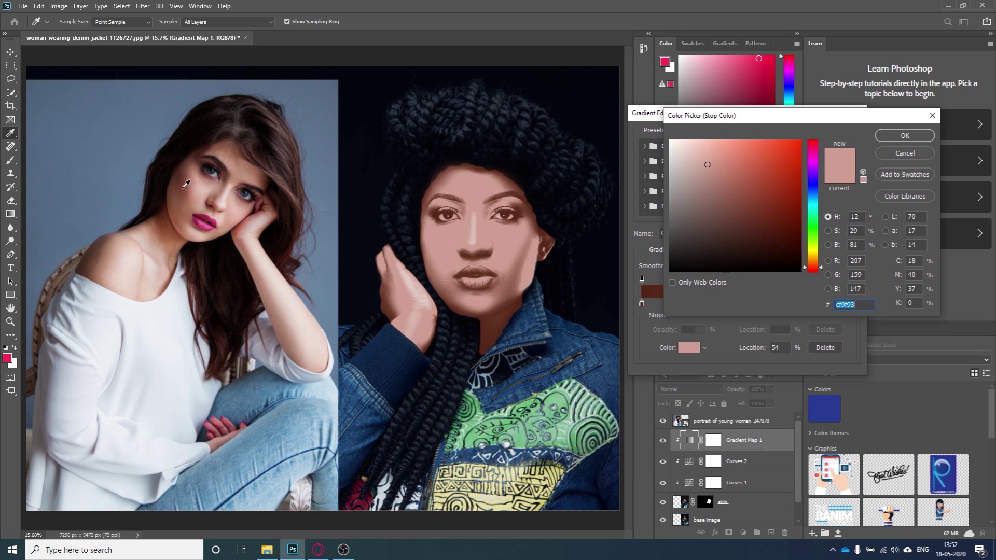
click(231, 220)
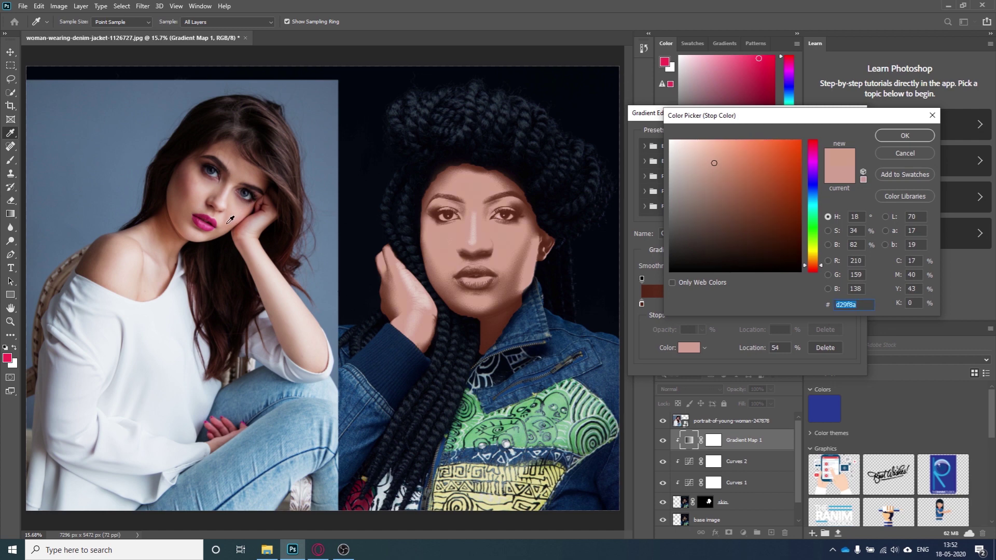
click(181, 199)
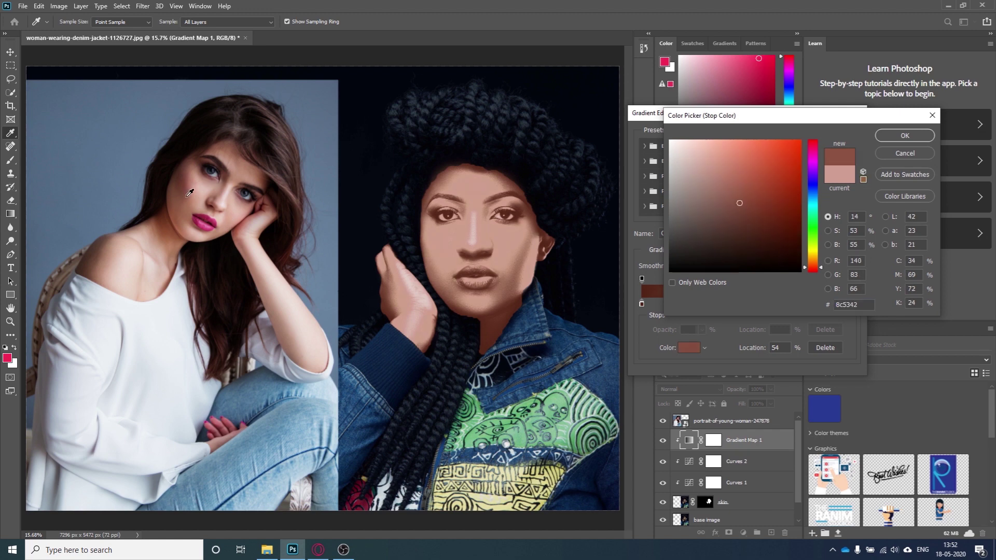
click(202, 187)
click(207, 197)
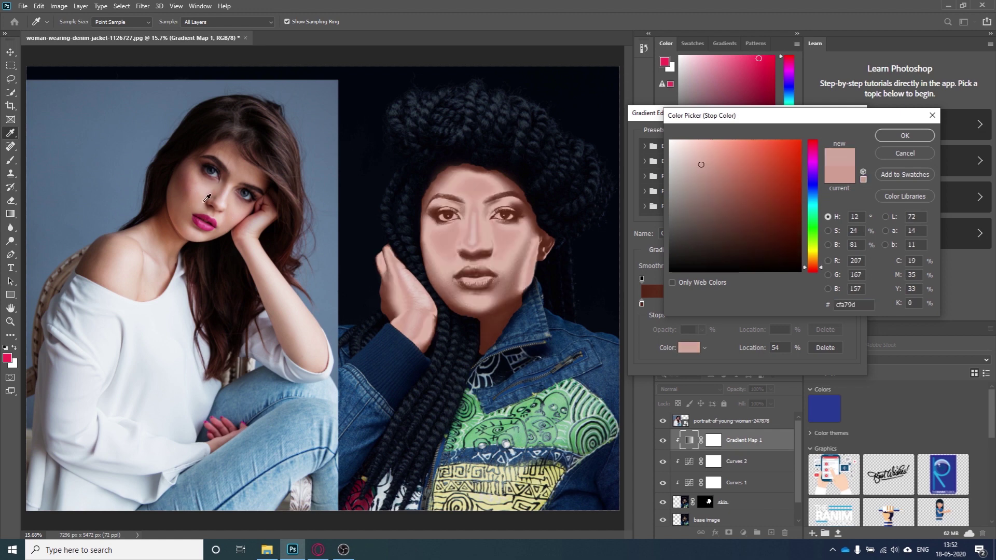
click(191, 202)
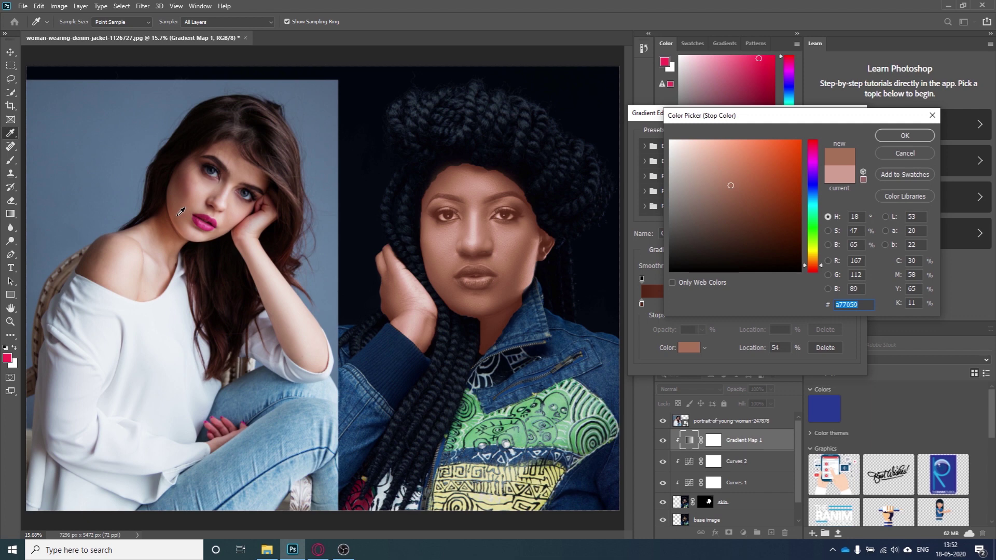
click(180, 212)
click(185, 213)
click(186, 213)
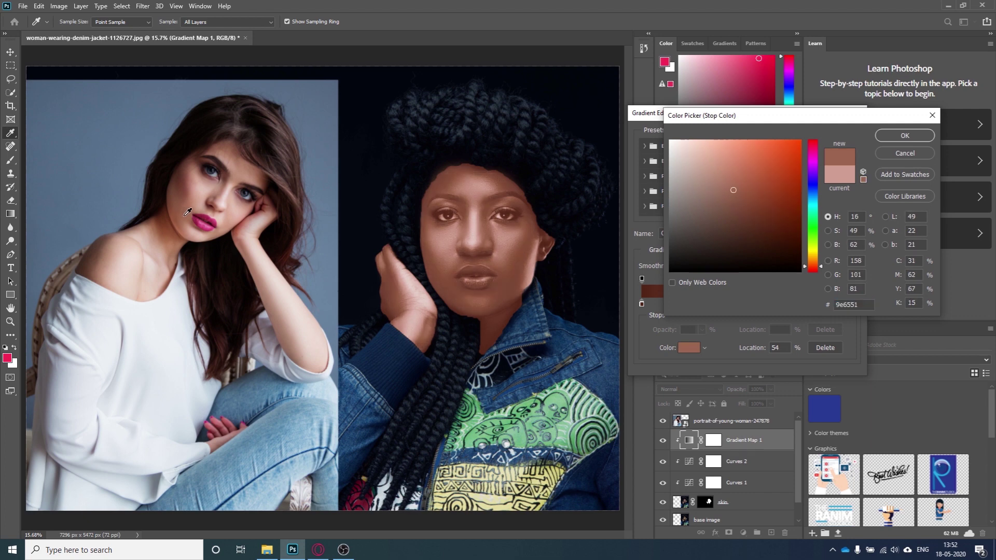
click(186, 212)
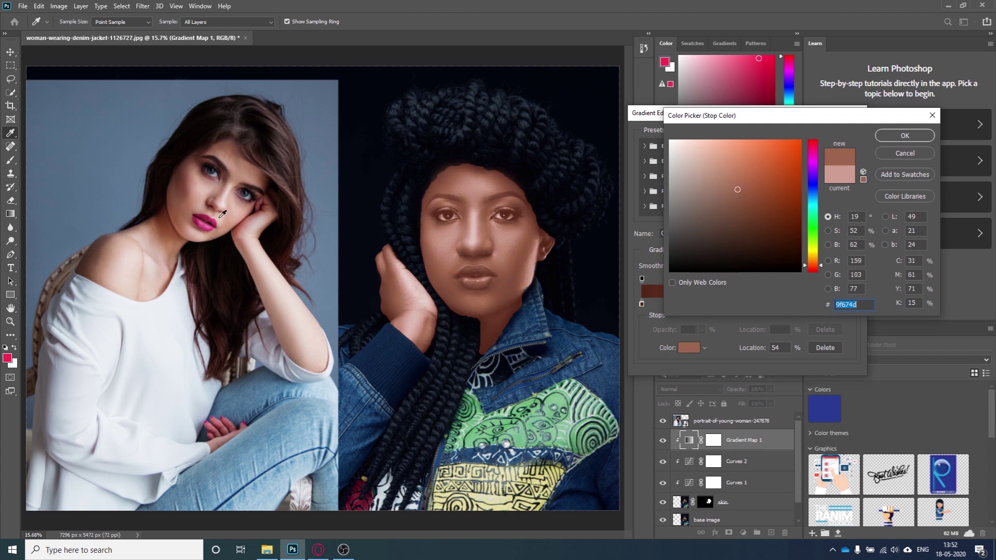
click(898, 136)
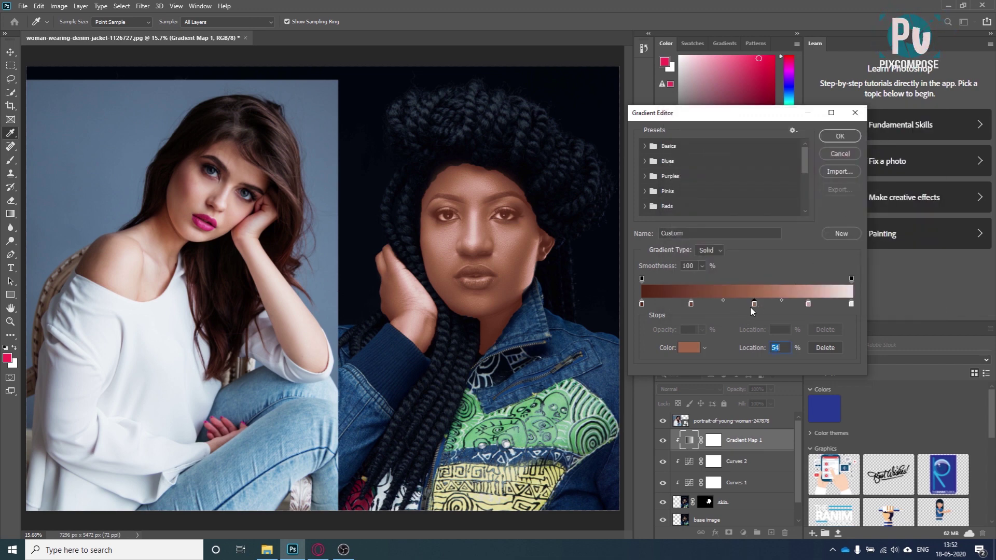
click(845, 139)
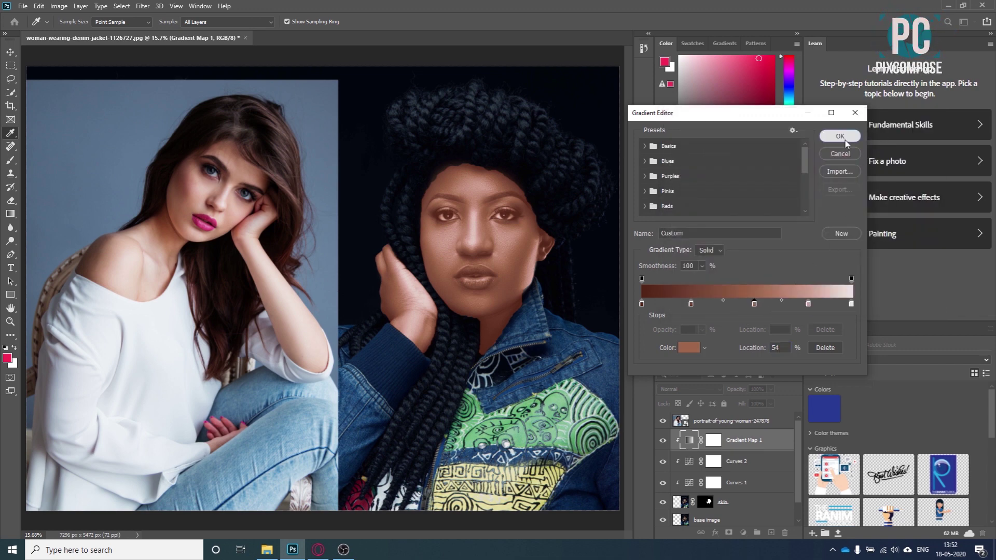
In the Gradient Map layer's Blend If settings, split the Underlying Layer black slider to 0 / 107
key(w)
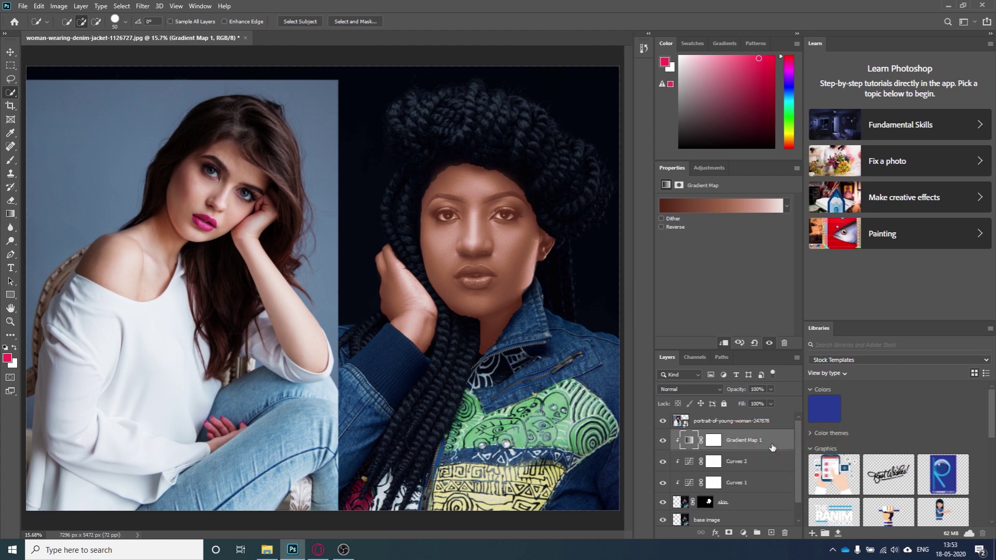
double_click(772, 445)
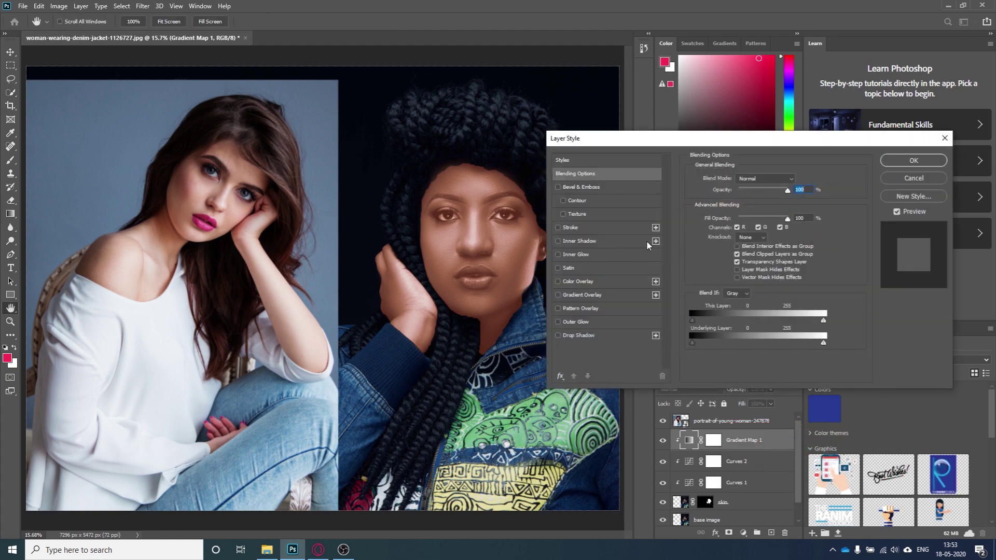
key(alt)
key(alt)
drag(693, 343, 736, 342)
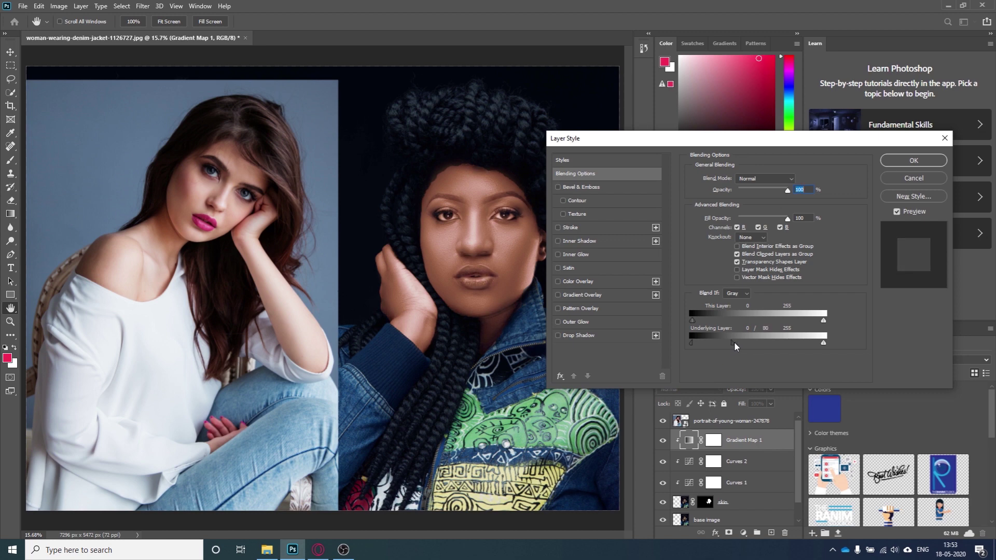
drag(743, 343, 747, 343)
Split the Underlying Layer white slider to 103 / 255, set the black slider to 0 / 120, and apply the layer style
key(alt)
key(alt)
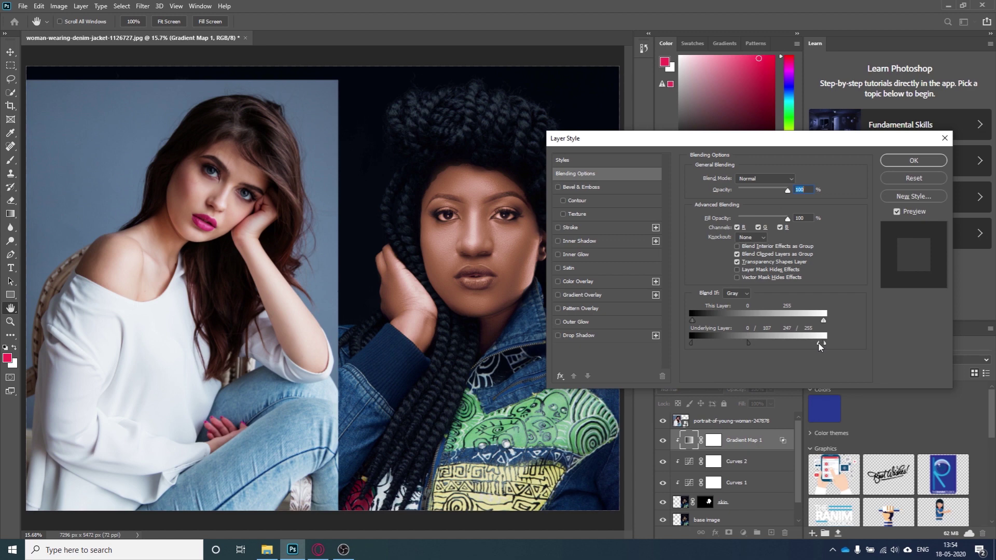
drag(798, 343, 752, 341)
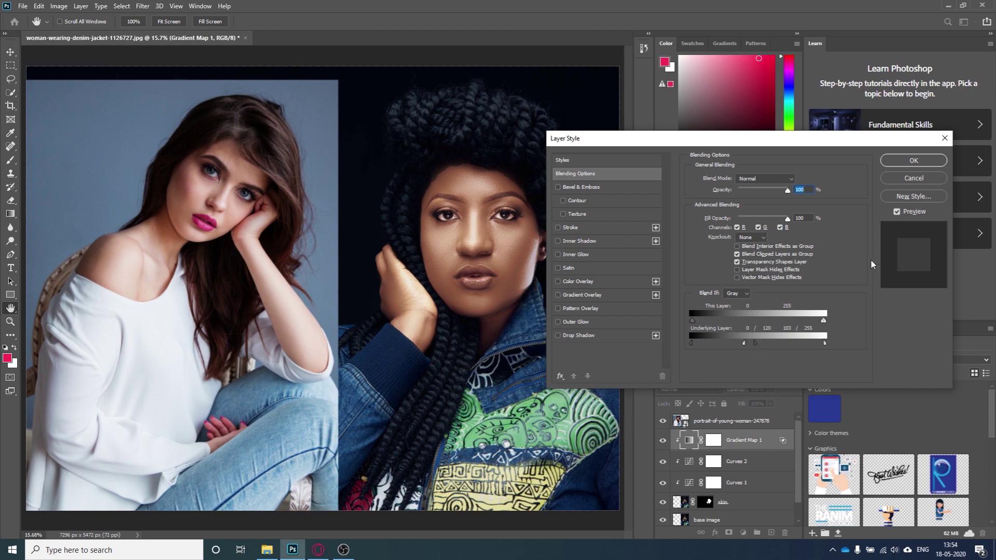
click(913, 161)
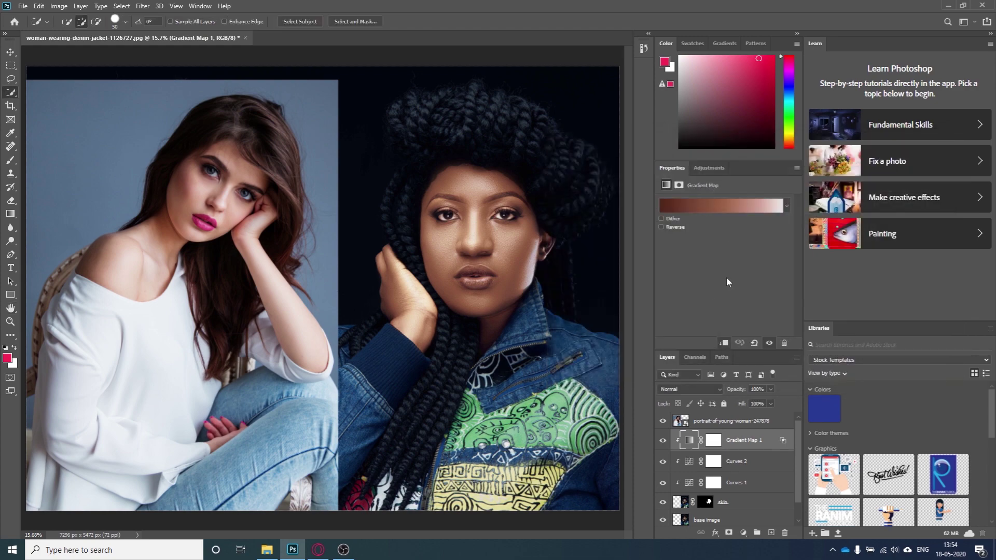
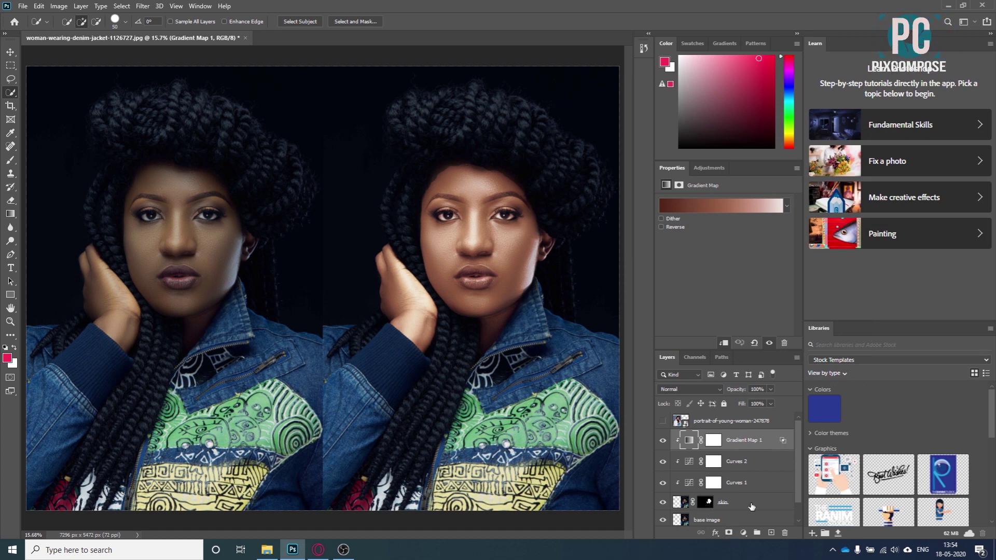
Target the skin layer's mask and set up a black Brush at size 60 for working on the eyes
click(699, 511)
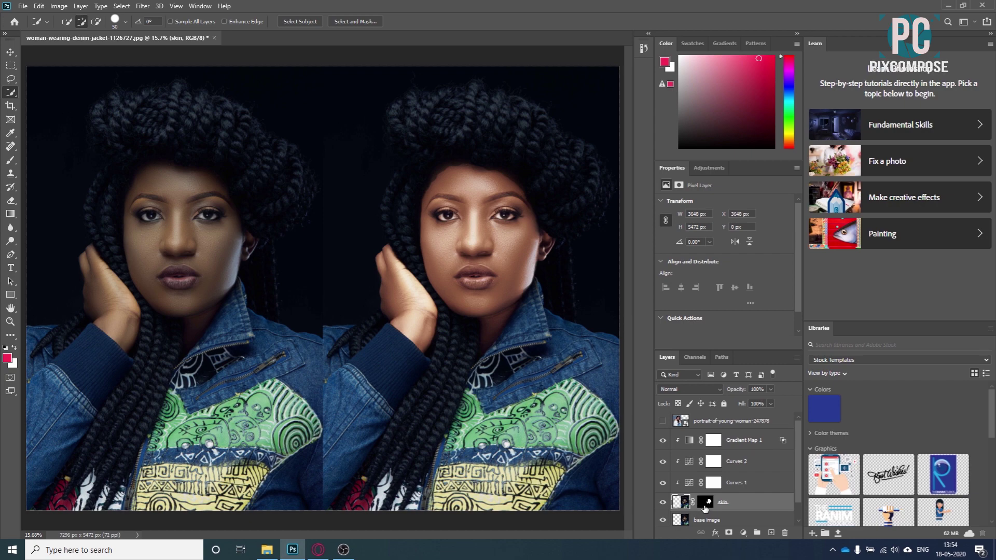
click(704, 504)
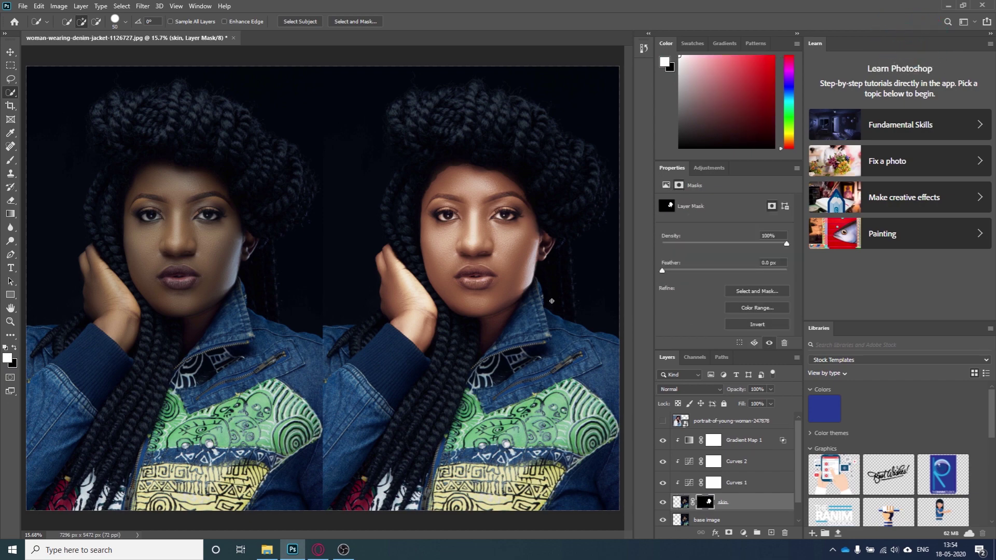
scroll(551, 306, up, 5)
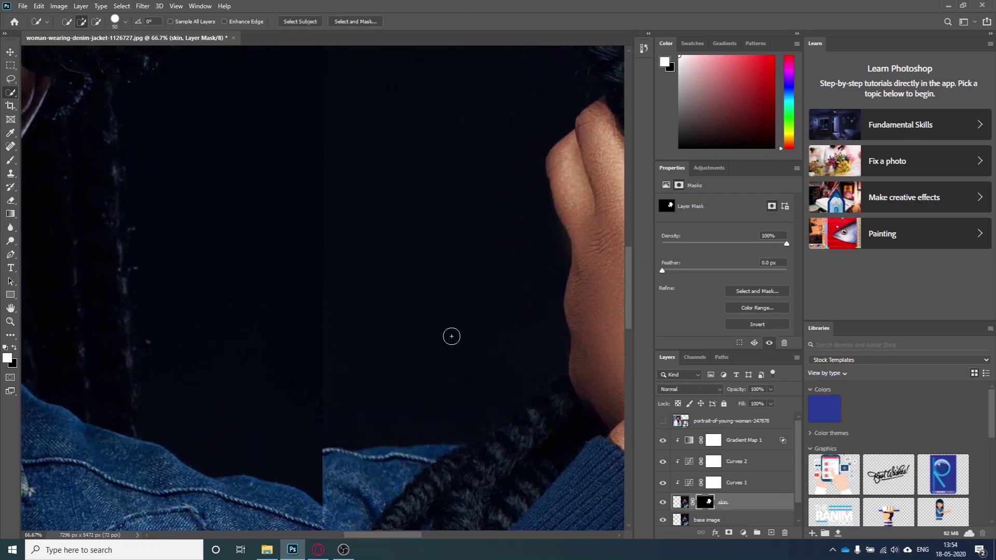
drag(390, 534, 457, 537)
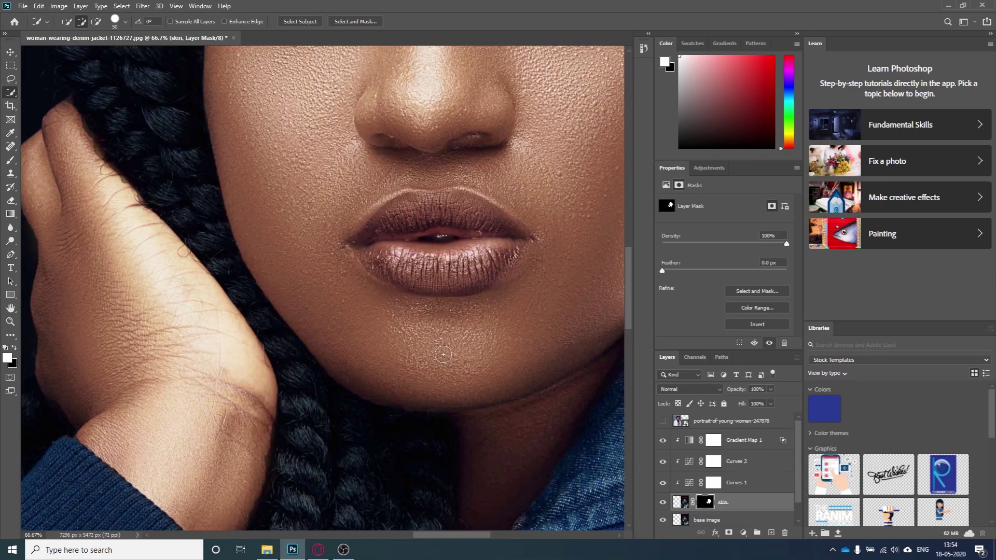
scroll(433, 347, up, 5)
scroll(433, 346, up, 3)
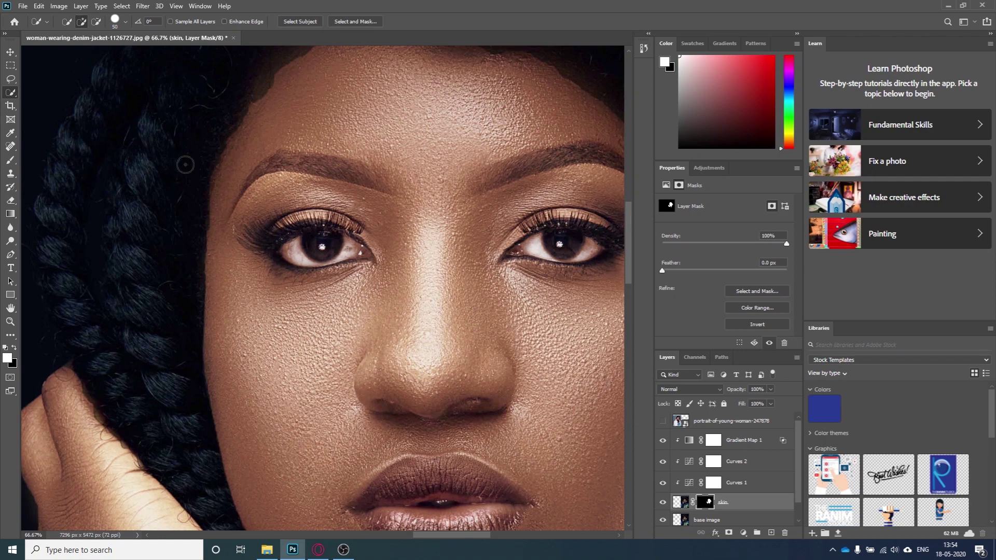
key(b)
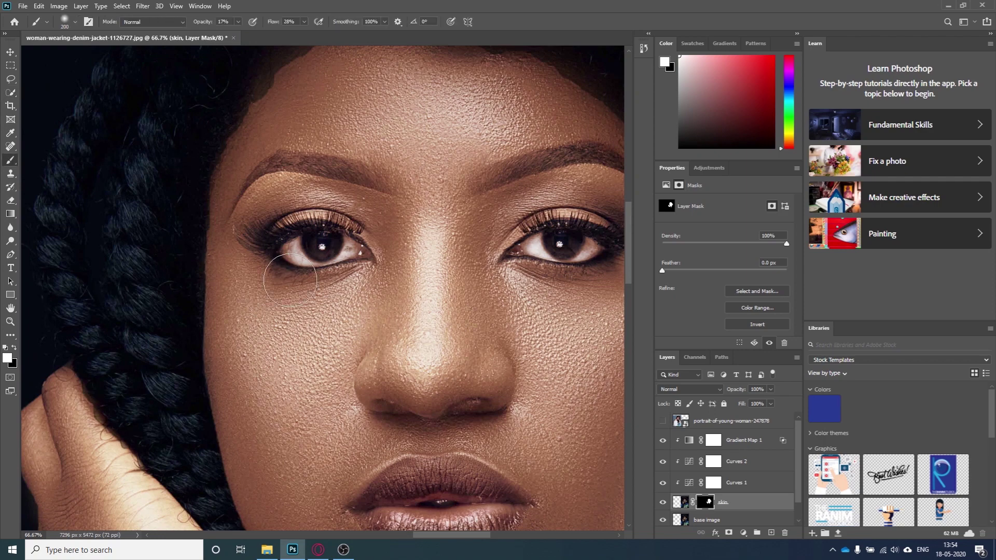
key(bracketleft)
key(bracketleft)
key(bracketleft)
key(bracketleft)
key(bracketleft)
key(bracketleft)
key(bracketleft)
key(bracketleft)
click(15, 351)
Set the brush's opacity and flow to 100% and its hardness to 0%
click(237, 23)
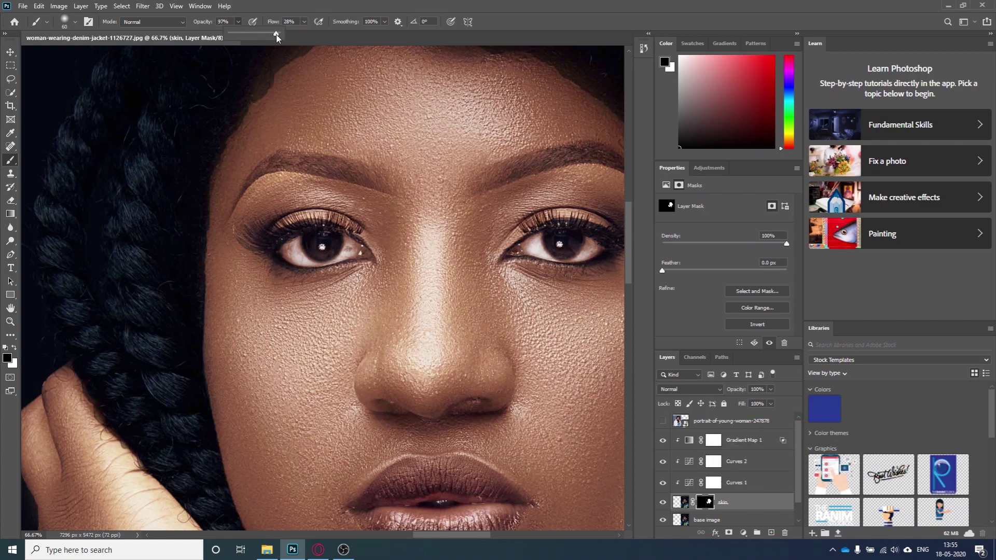
click(301, 28)
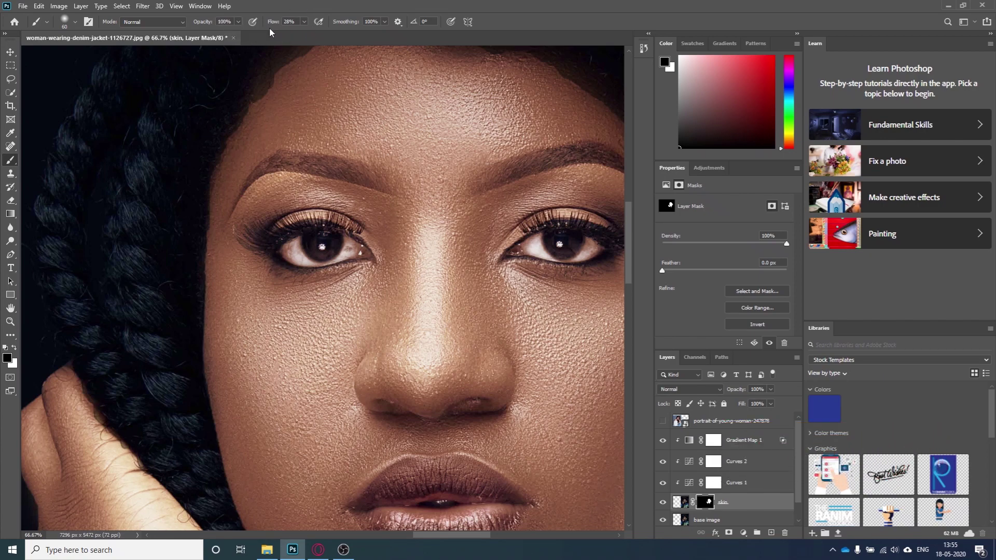
click(305, 21)
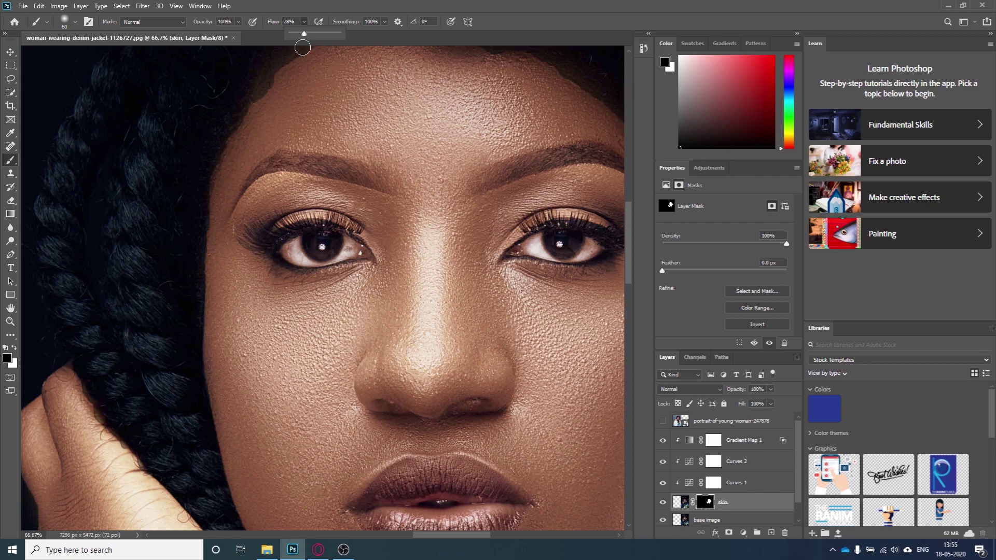
drag(304, 35, 362, 36)
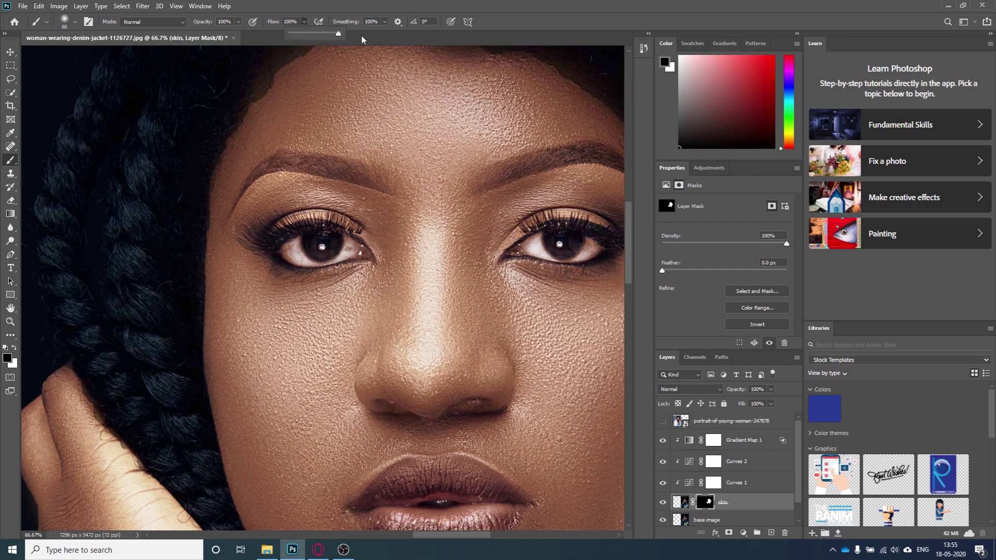
click(410, 5)
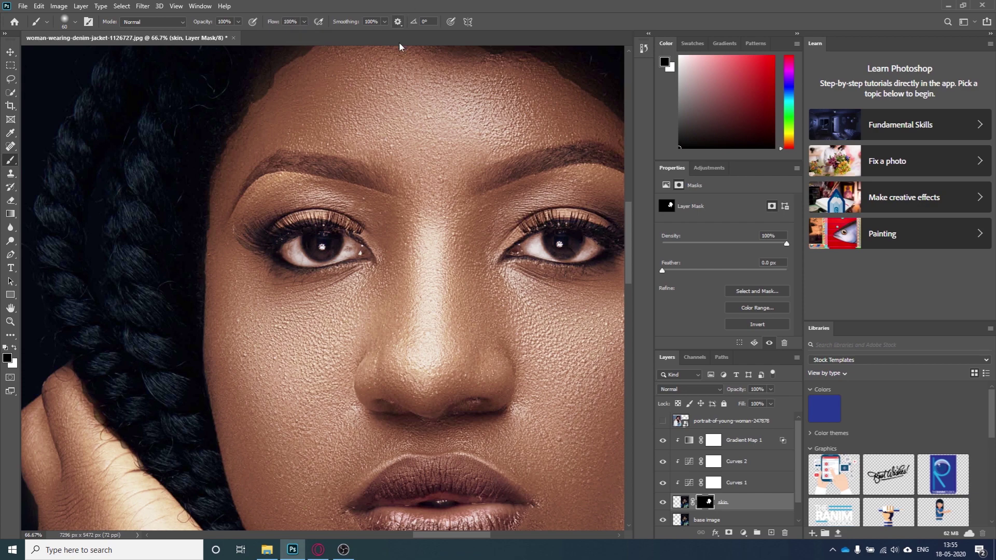
click(75, 24)
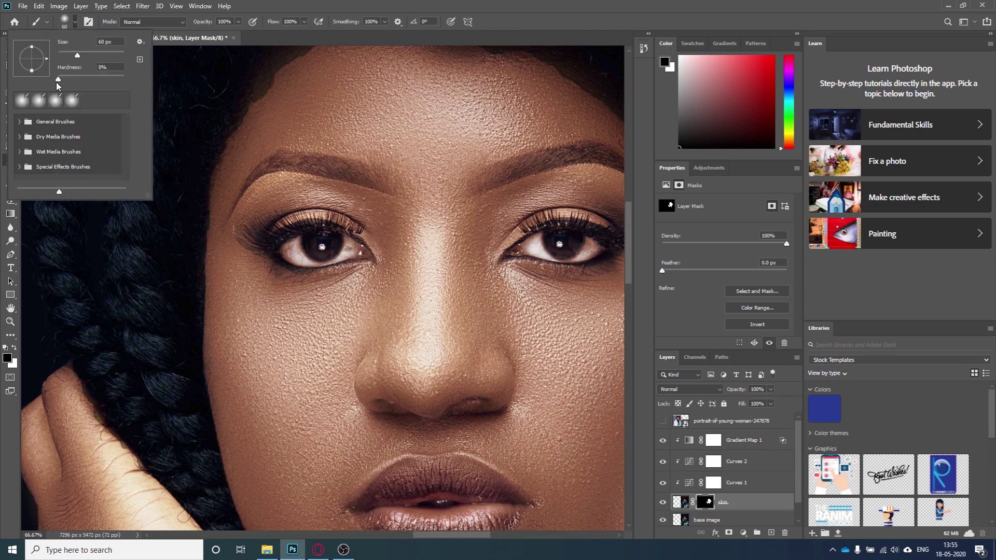
mouse_move(56, 79)
mouse_down()
mouse_move(136, 87)
mouse_move(52, 85)
mouse_up()
click(349, 5)
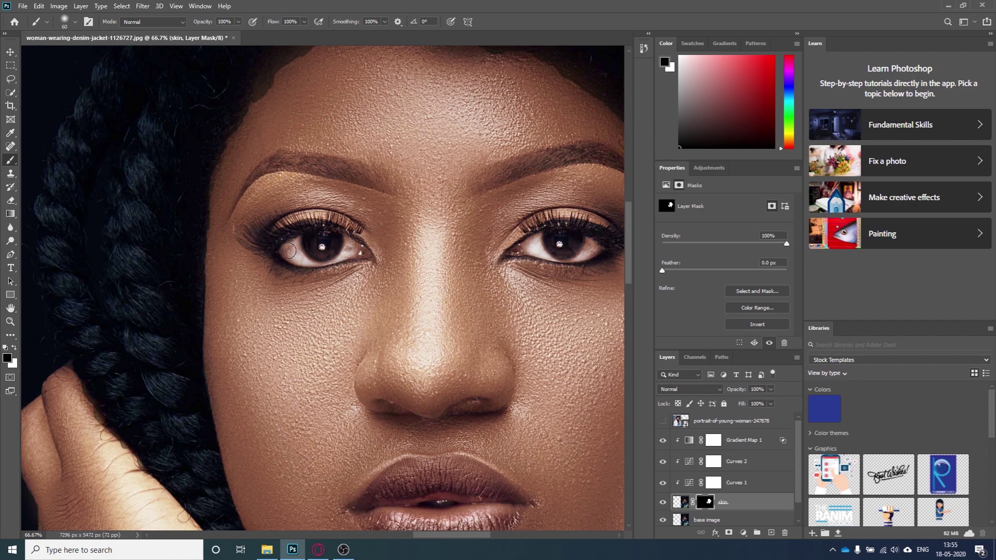
Paint black over both eyeballs on the skin layer's mask to exclude them from the skin tone change
mouse_move(288, 251)
mouse_down()
mouse_move(332, 254)
mouse_move(301, 249)
mouse_move(316, 242)
mouse_move(290, 246)
mouse_move(321, 233)
mouse_move(338, 236)
mouse_move(280, 243)
mouse_move(323, 239)
mouse_move(369, 257)
mouse_move(283, 250)
mouse_move(294, 263)
mouse_move(311, 261)
mouse_move(315, 231)
mouse_up()
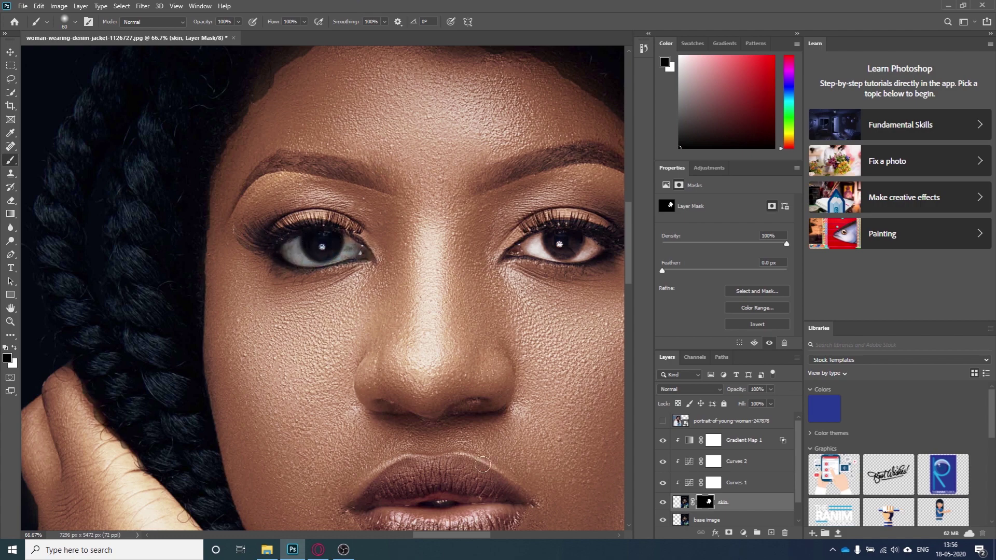
drag(443, 536, 456, 536)
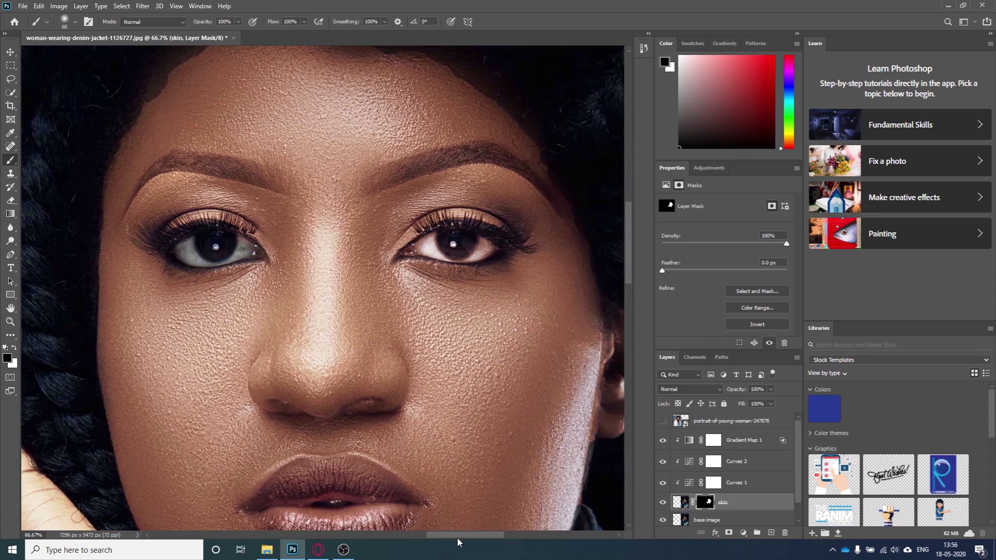
mouse_move(413, 262)
mouse_down()
mouse_move(469, 231)
mouse_move(496, 249)
mouse_move(429, 251)
mouse_move(475, 246)
mouse_move(440, 235)
mouse_move(494, 243)
mouse_move(476, 253)
mouse_move(405, 253)
mouse_move(472, 247)
mouse_up()
scroll(471, 246, down, 5)
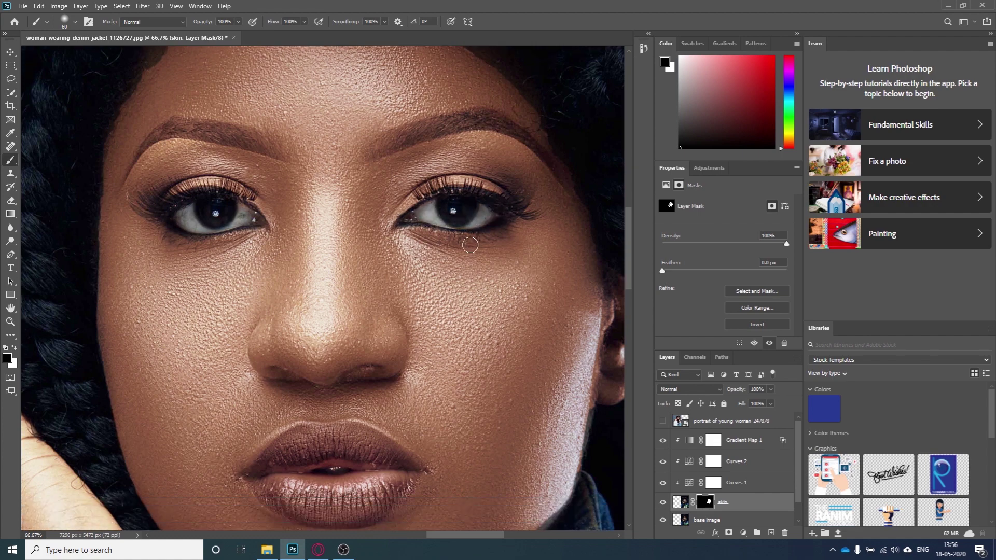
key(ctrl+0)
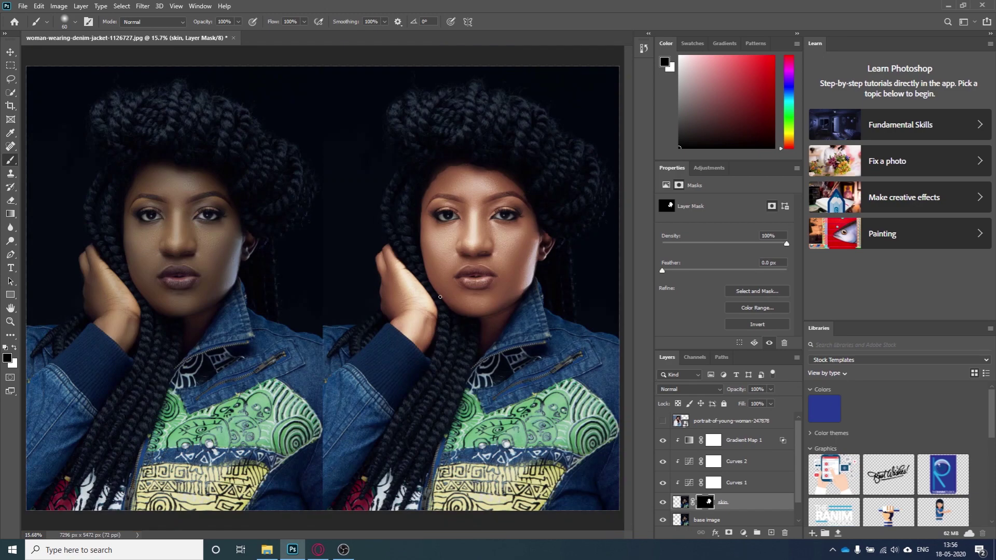
Add a new Gradient Map adjustment layer directly above Gradient Map 1
click(757, 444)
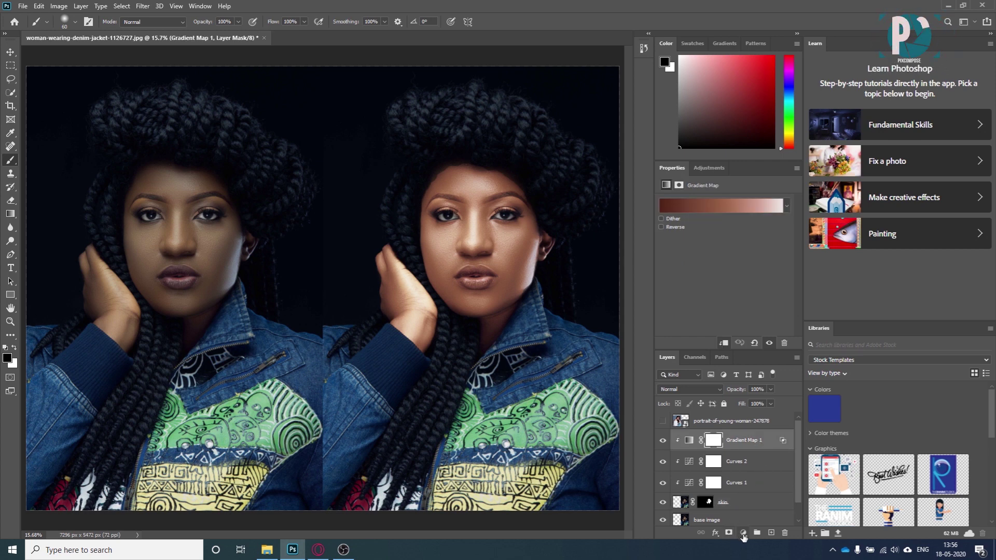
click(742, 533)
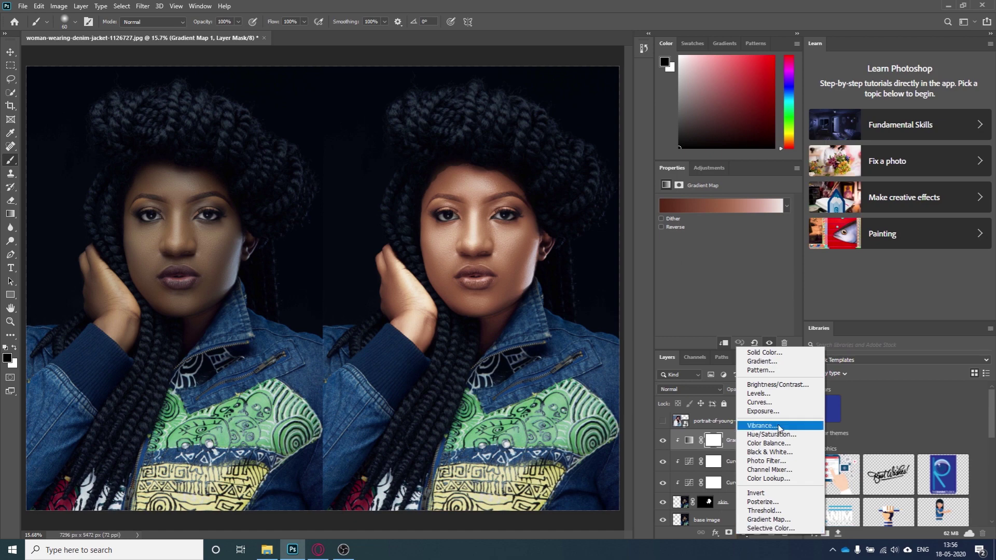
click(767, 519)
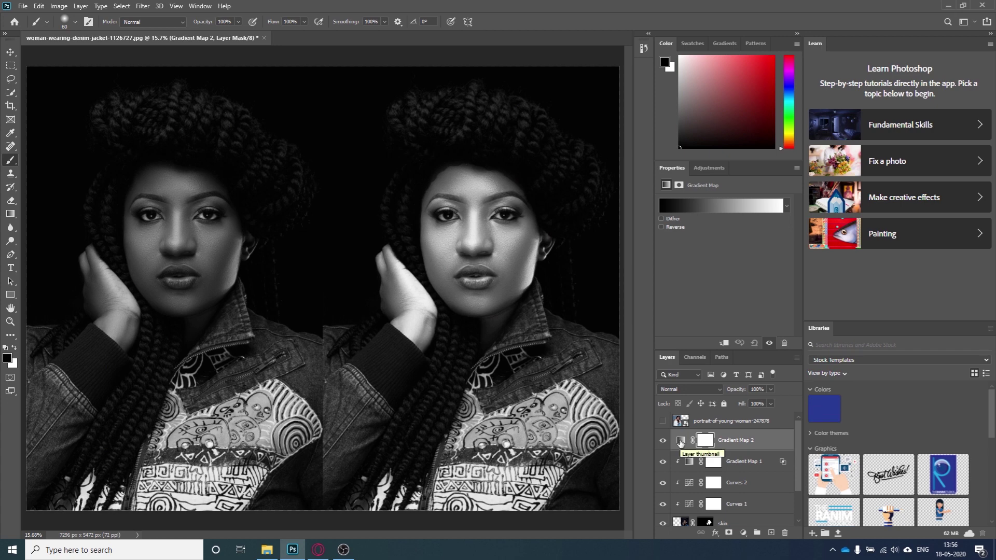
Edit the new gradient map and colour the black stop at 0% dark magenta 630a4d
click(680, 440)
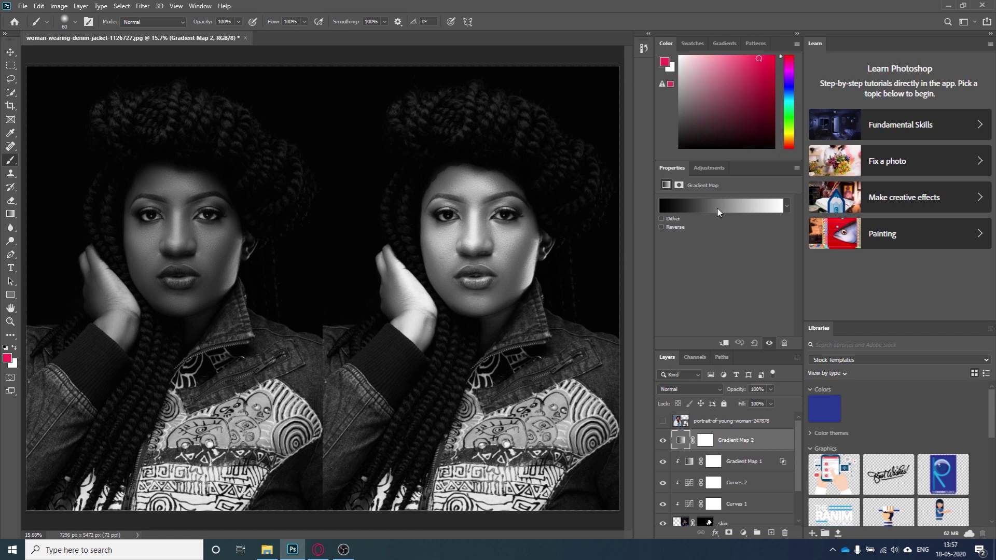
click(701, 203)
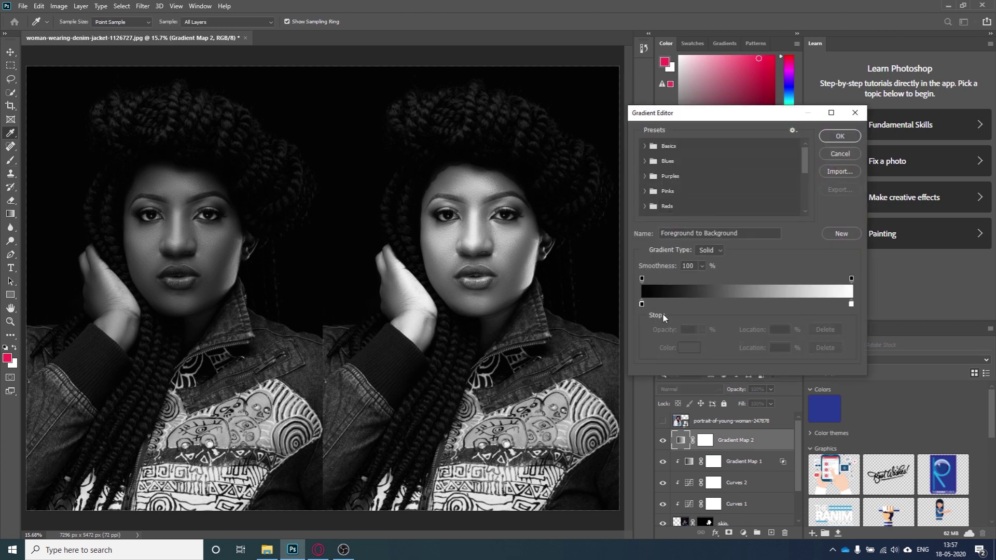
double_click(641, 304)
drag(813, 175, 813, 156)
drag(785, 213, 788, 221)
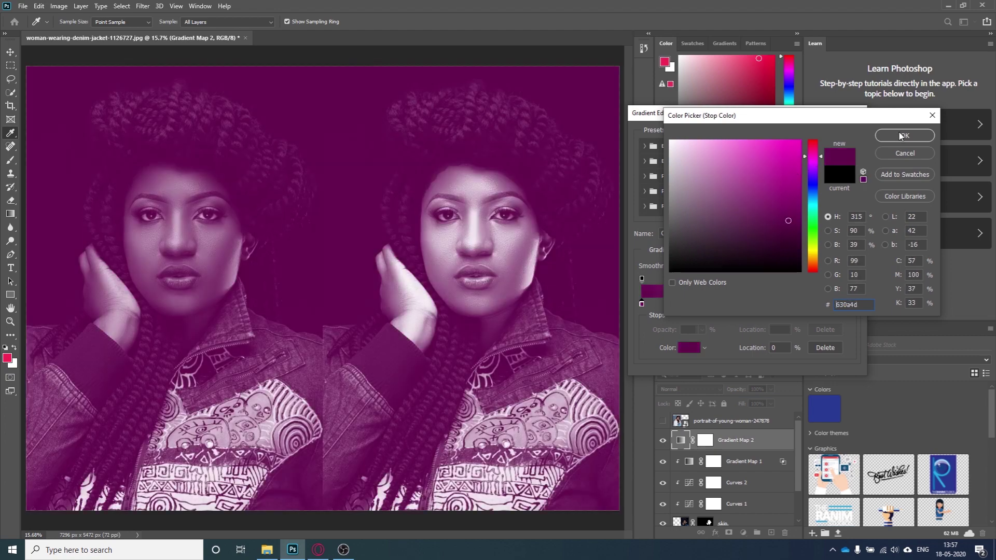
click(904, 136)
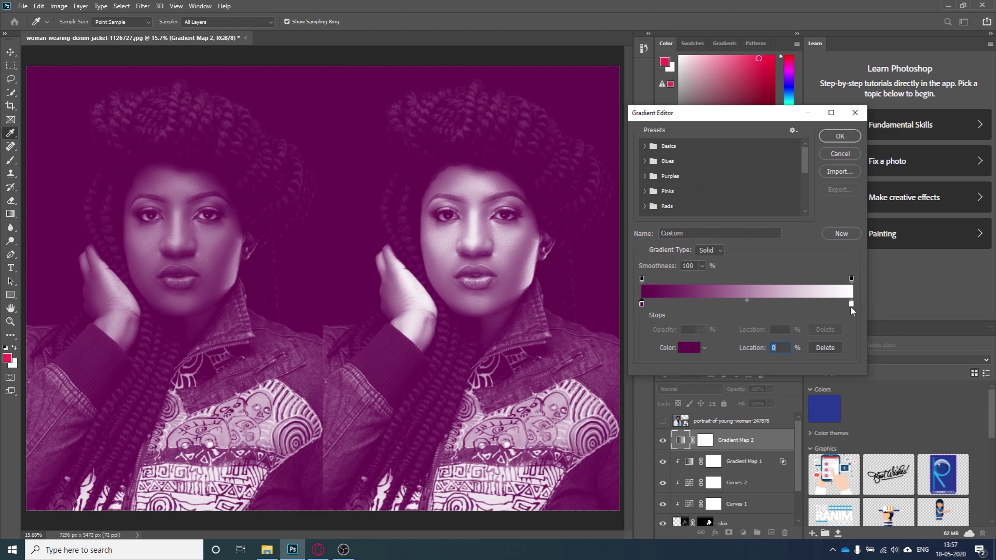
Add a gradient stop at 50% in a brighter magenta and accept the edited gradient
click(747, 305)
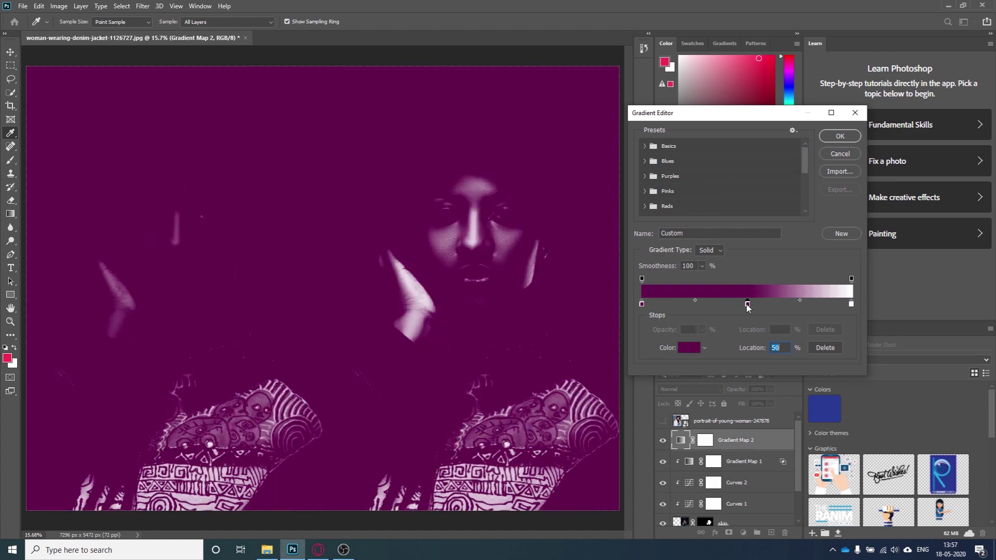
double_click(747, 305)
drag(765, 179, 785, 180)
click(902, 136)
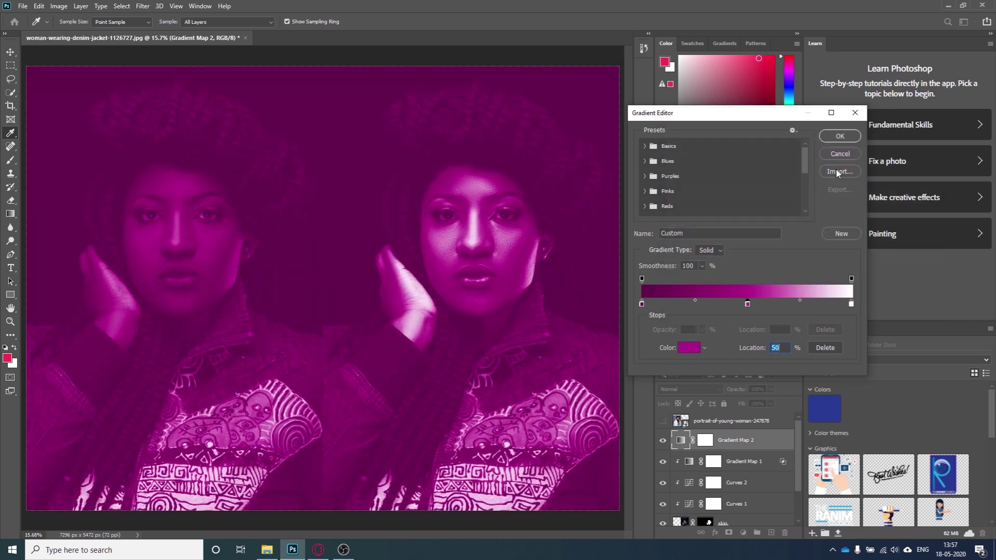
click(837, 136)
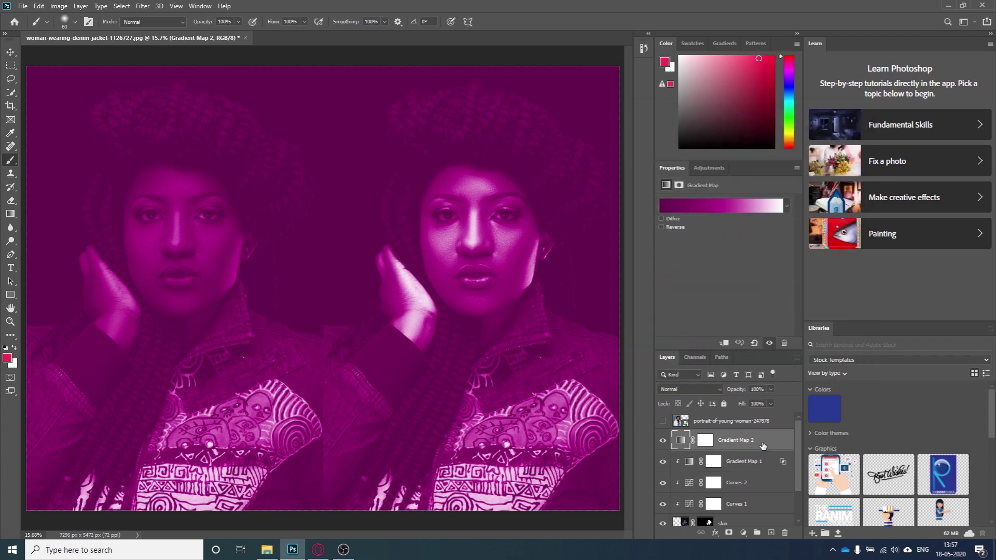
Invert the Gradient Map 2 mask to black, then paint the right-hand portrait's lips in white on it
click(703, 441)
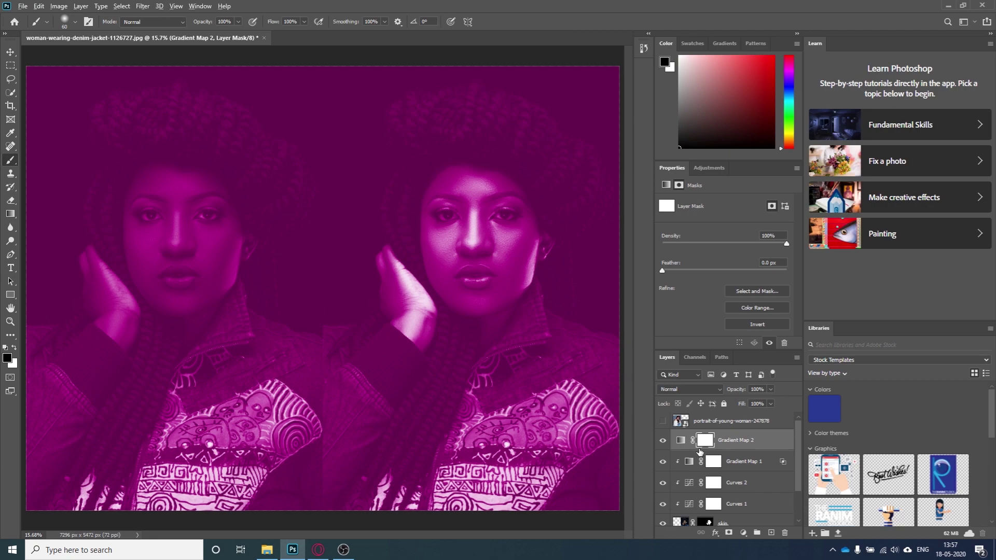
key(ctrl+i)
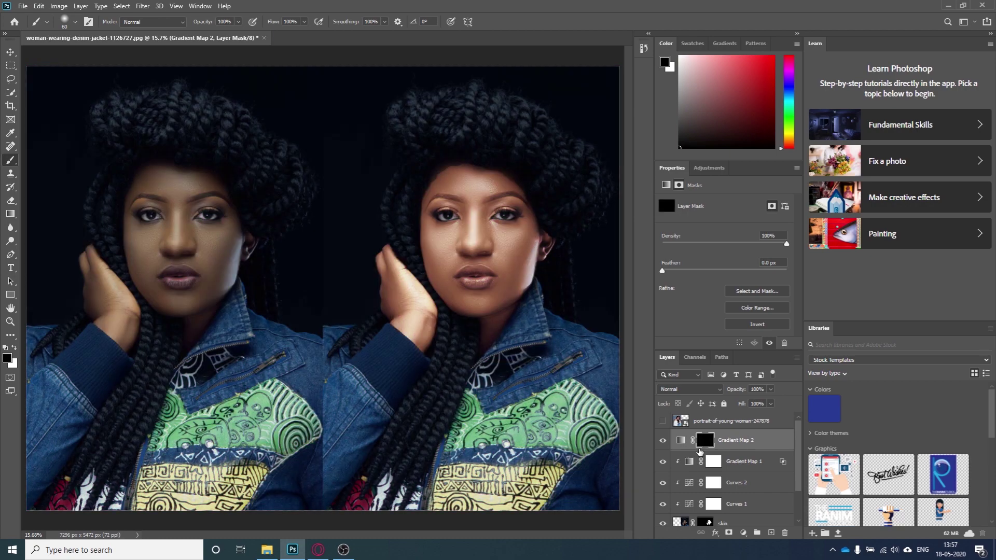
key(ctrl+plus)
key(ctrl+plus)
key(ctrl+plus)
key(ctrl+plus)
key(ctrl+plus)
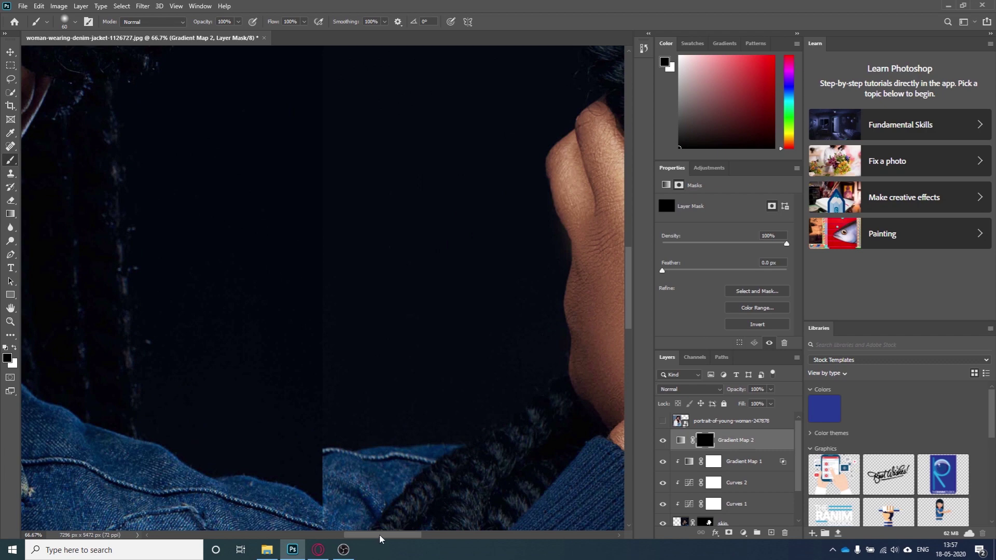
scroll(361, 235, right, 5)
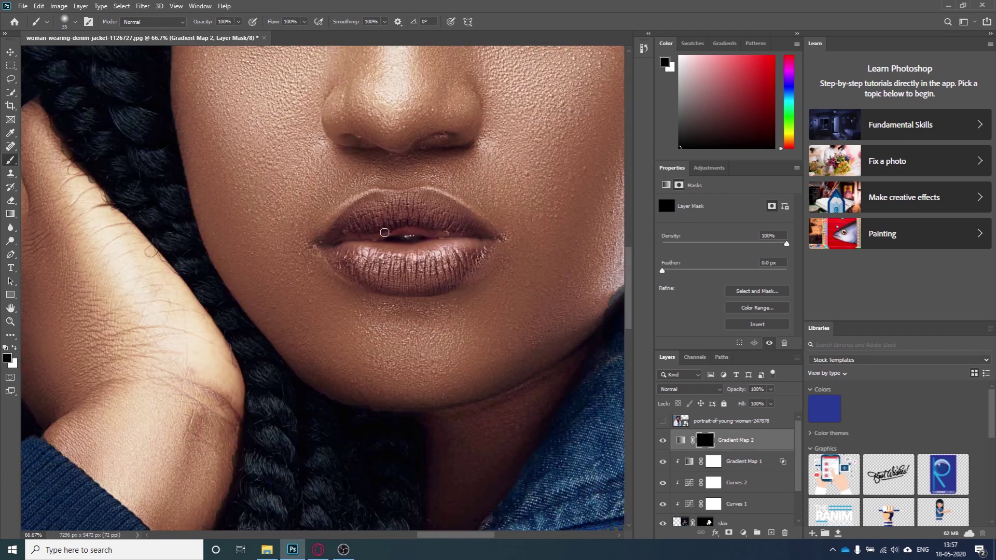
click(15, 351)
mouse_move(331, 240)
mouse_down()
mouse_move(368, 209)
mouse_move(351, 215)
mouse_move(339, 233)
mouse_move(404, 198)
mouse_move(436, 204)
mouse_move(492, 239)
mouse_move(399, 213)
mouse_move(342, 220)
mouse_move(326, 242)
mouse_move(400, 274)
mouse_move(343, 249)
mouse_move(402, 254)
mouse_move(444, 244)
mouse_move(399, 274)
mouse_move(460, 256)
mouse_move(398, 285)
mouse_move(340, 261)
mouse_move(392, 286)
mouse_move(454, 275)
mouse_move(327, 247)
mouse_move(369, 273)
mouse_move(467, 259)
mouse_move(450, 276)
mouse_move(462, 263)
mouse_move(356, 232)
mouse_move(485, 236)
mouse_move(442, 280)
mouse_move(421, 285)
mouse_move(389, 283)
mouse_move(451, 275)
mouse_move(491, 238)
mouse_move(480, 262)
mouse_move(491, 238)
mouse_move(445, 227)
mouse_up()
key(bracketright)
key(bracketright)
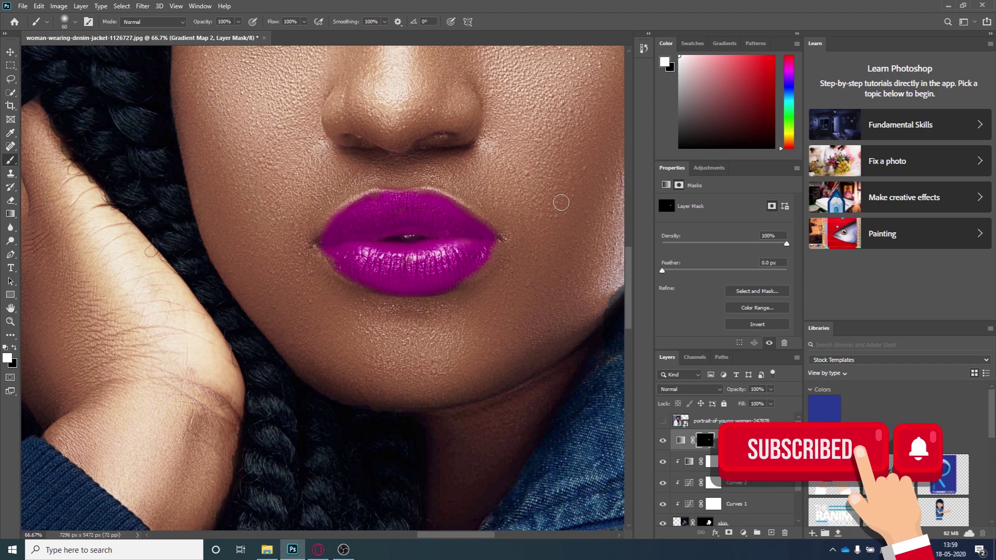
key(ctrl+0)
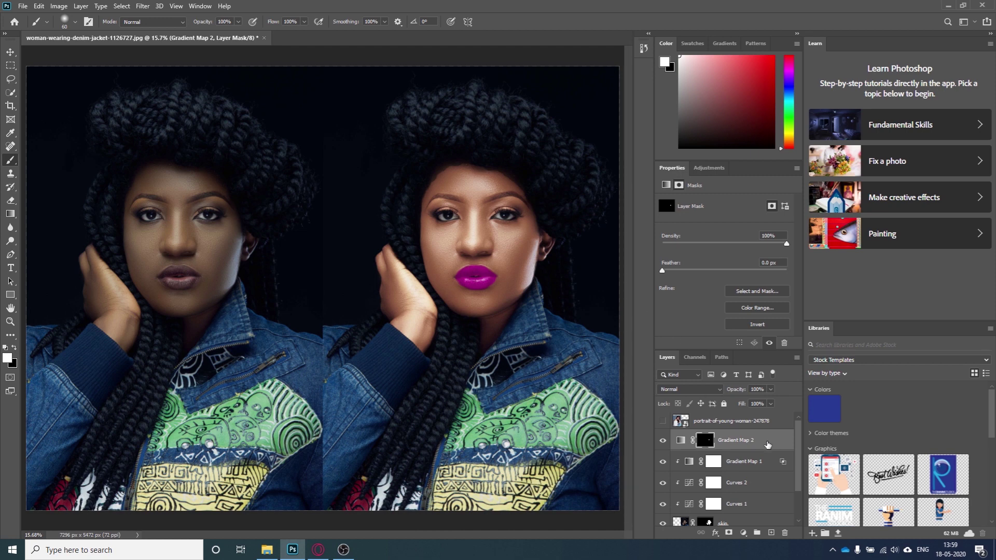
In Gradient Map 2's blending options, split the underlying layer's Blend If black slider to 0/144 and split its white slider towards the midtones
key(ctrl+2)
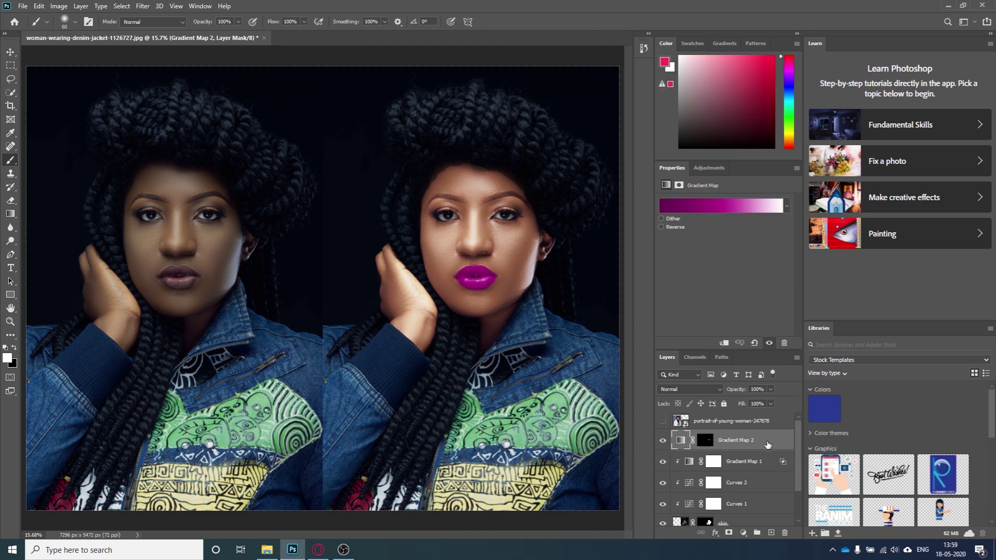
double_click(767, 445)
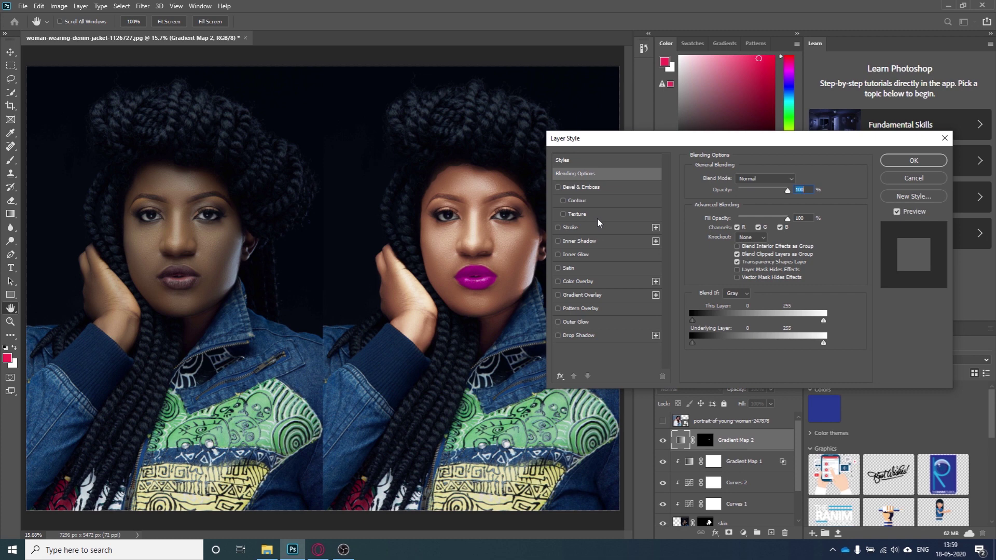
key(alt)
drag(694, 343, 763, 347)
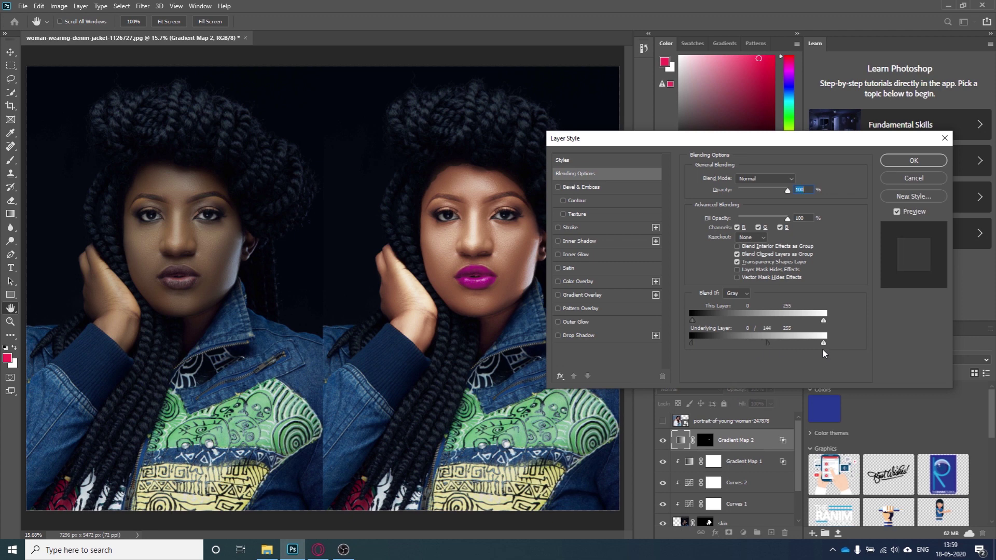
key(alt)
key(alt)
drag(824, 346, 778, 344)
click(913, 160)
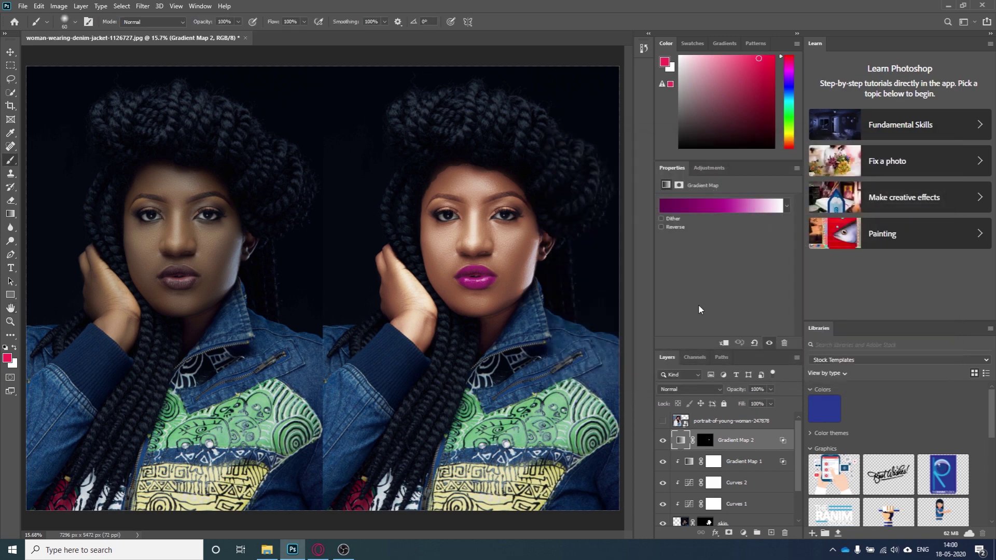
Slightly lower the opacity of the Gradient Map 2 layer
click(770, 389)
mouse_move(770, 403)
mouse_down()
mouse_move(751, 403)
mouse_move(762, 396)
mouse_up()
click(788, 370)
Add a new layer above Gradient Map 1 and set the brush to 300 px with 17% opacity and 17% flow
click(765, 463)
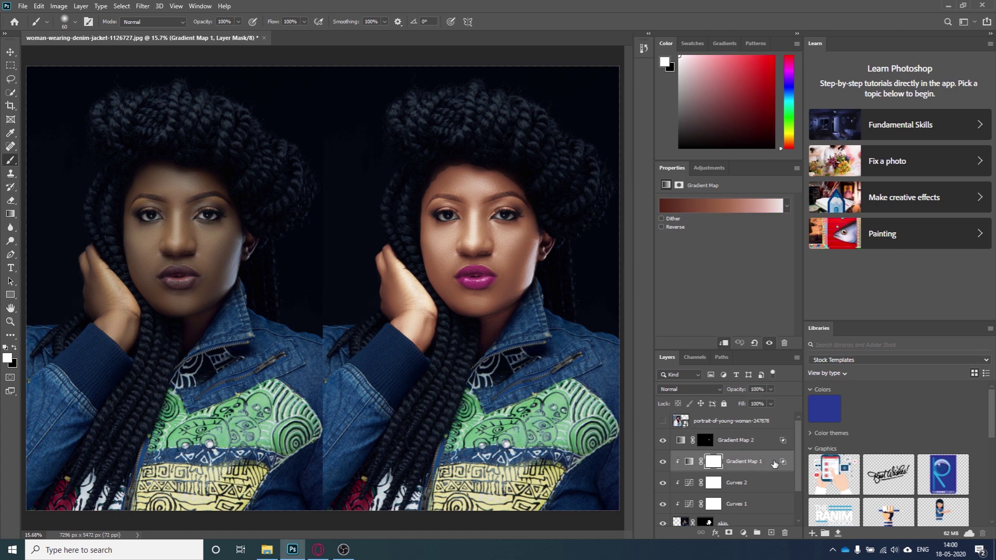
click(771, 534)
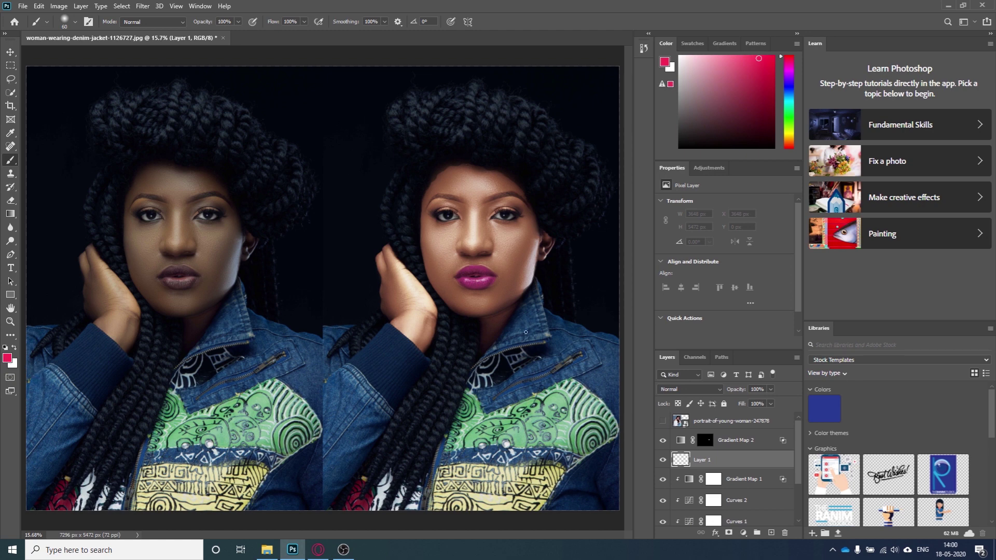
key(bracketright)
key(bracketright)
key(bracketright)
key(bracketright)
key(bracketright)
key(bracketright)
key(bracketright)
key(bracketright)
key(bracketright)
key(bracketright)
key(bracketright)
key(bracketright)
key(bracketright)
key(bracketleft)
key(bracketleft)
key(bracketleft)
click(238, 22)
click(303, 22)
click(366, 5)
Paint soft pink blush over the right-hand portrait's cheeks, chin and hand on Layer 1
drag(435, 246, 438, 276)
mouse_move(514, 274)
mouse_down()
mouse_move(518, 246)
mouse_move(521, 256)
mouse_up()
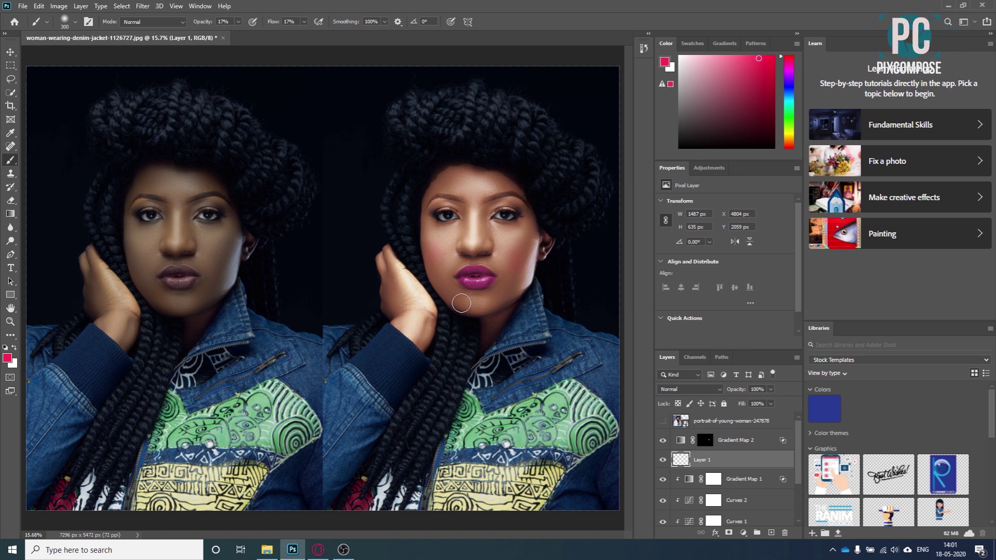
drag(464, 305, 495, 306)
mouse_move(398, 277)
mouse_down()
mouse_move(418, 323)
mouse_move(411, 289)
mouse_move(415, 332)
mouse_move(413, 311)
mouse_up()
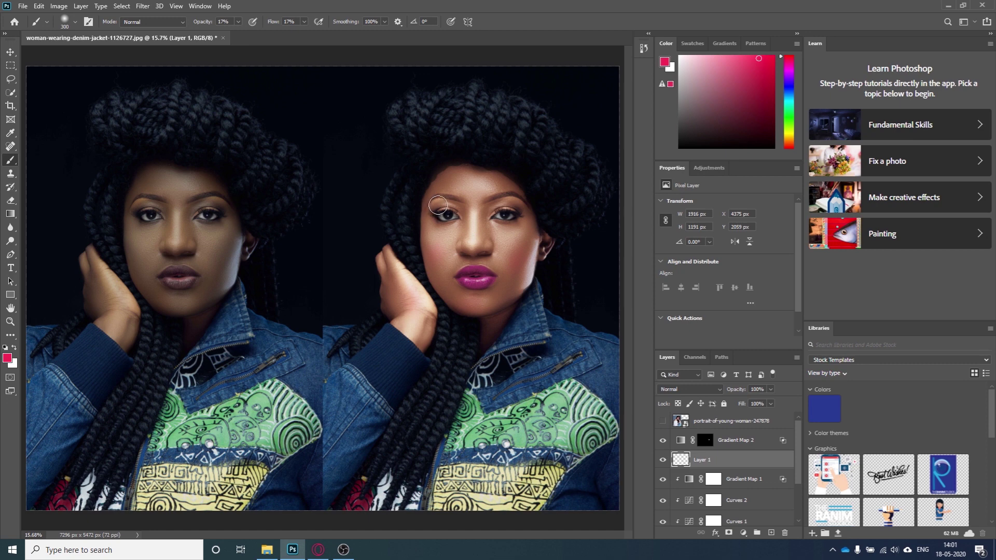
Reduce the brush to 175 px and paint pink around the right-hand portrait's eyes, lower forehead and neck
key(bracketleft)
key(bracketleft)
key(bracketleft)
key(bracketleft)
drag(437, 205, 437, 205)
mouse_move(497, 212)
mouse_down()
mouse_move(525, 207)
mouse_move(465, 191)
mouse_up()
drag(502, 319, 492, 338)
Set Layer 1's blend mode to Soft Light and toggle its visibility to compare the blush effect
click(720, 387)
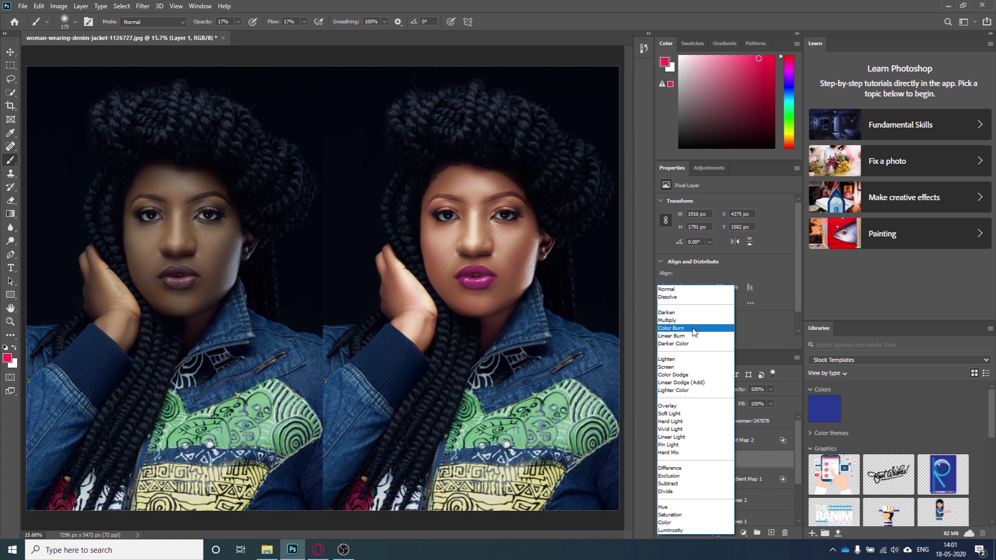
click(693, 419)
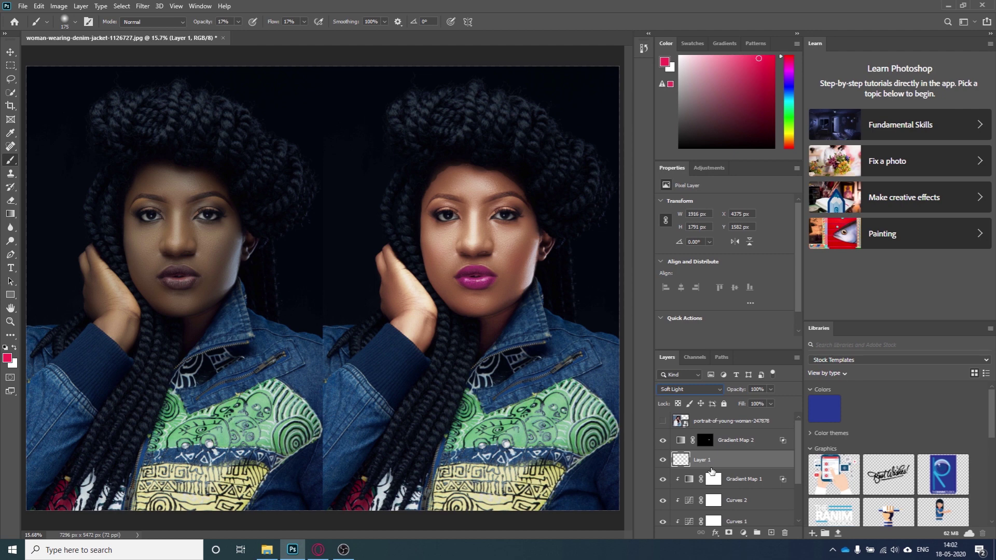
click(662, 461)
click(662, 460)
click(663, 461)
click(663, 461)
click(663, 461)
Add a clipped Vibrance adjustment above Gradient Map 1 with vibrance +41 and saturation -17
click(754, 480)
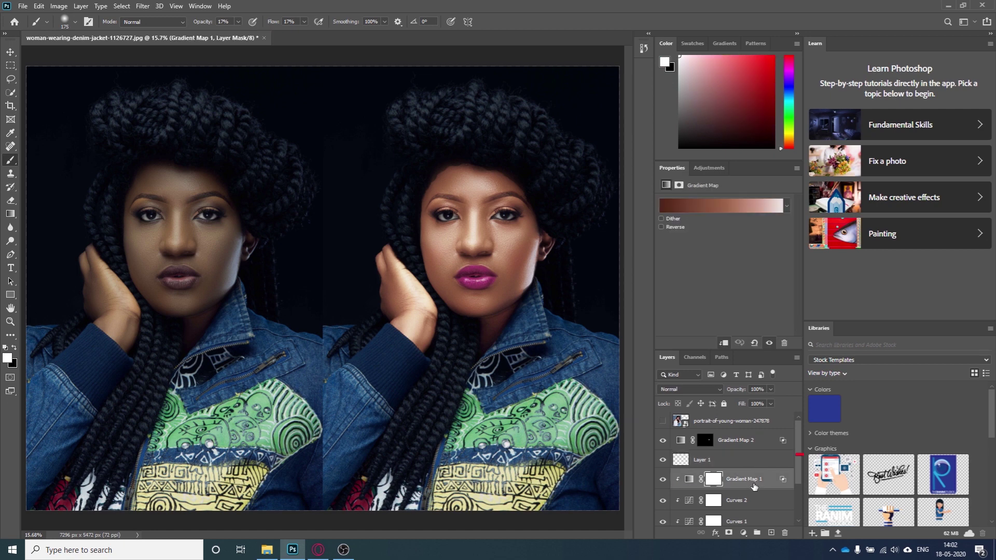
click(744, 533)
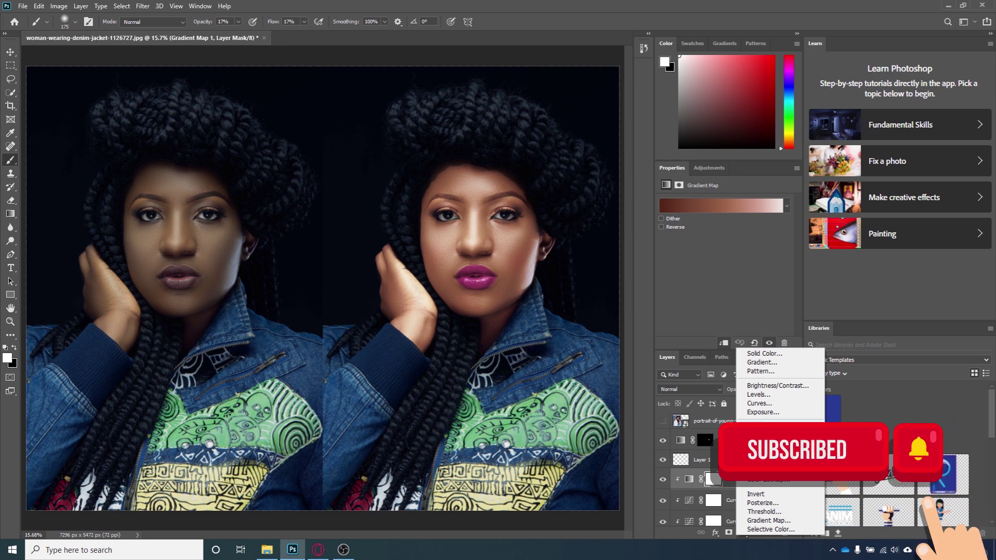
click(761, 421)
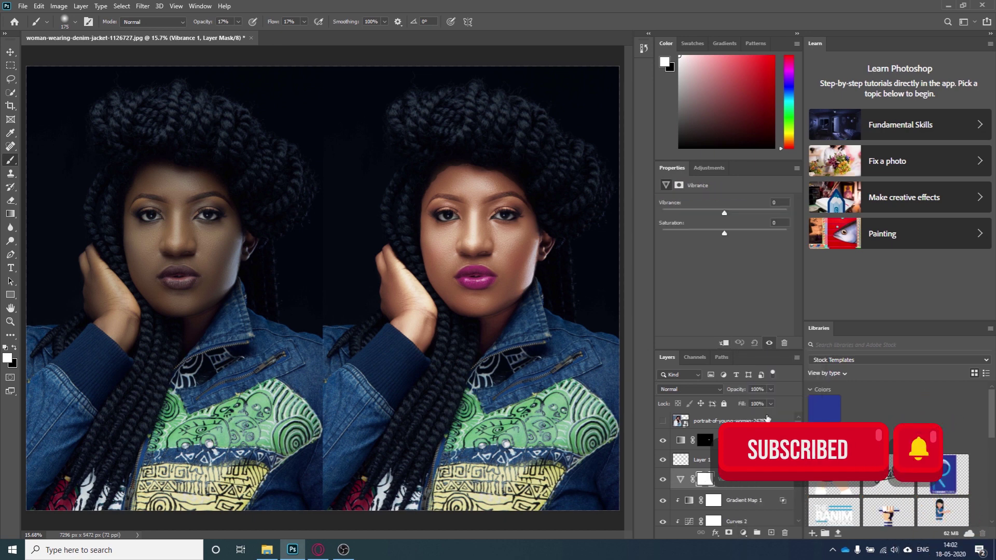
click(725, 343)
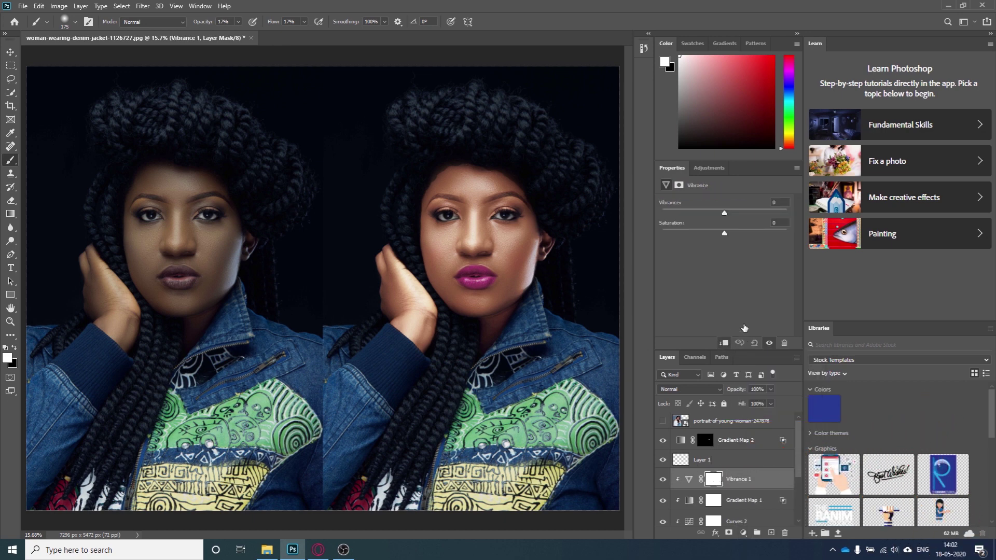
drag(725, 235, 726, 213)
drag(743, 217, 713, 237)
Add a clipped Curves adjustment above Vibrance 1 and shape a subtle S-curve with darker shadows and brighter highlights
click(742, 533)
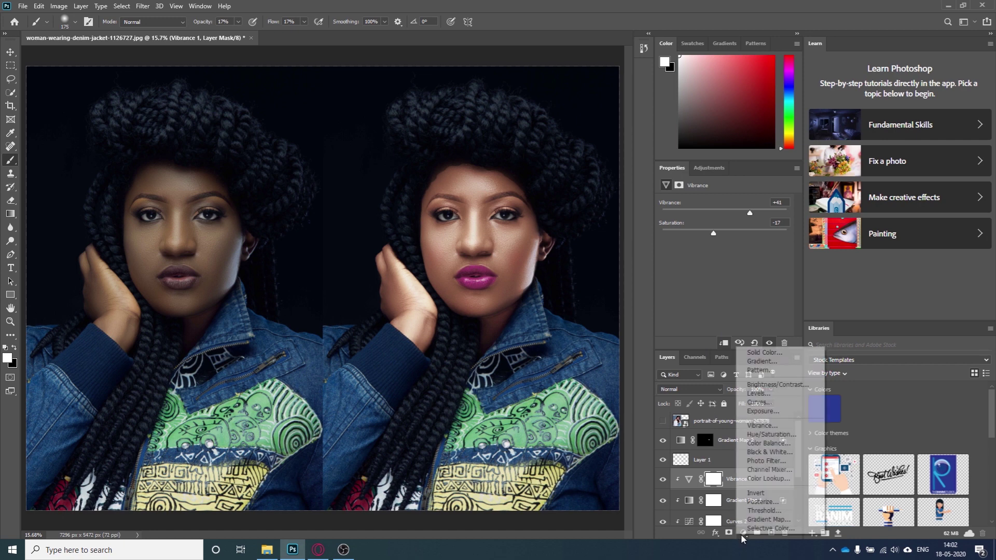
click(760, 402)
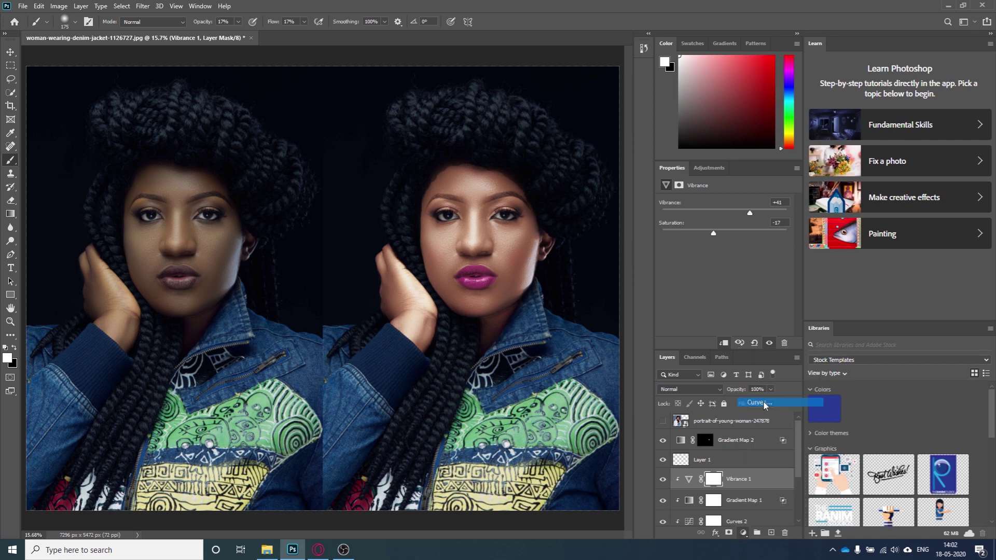
click(724, 343)
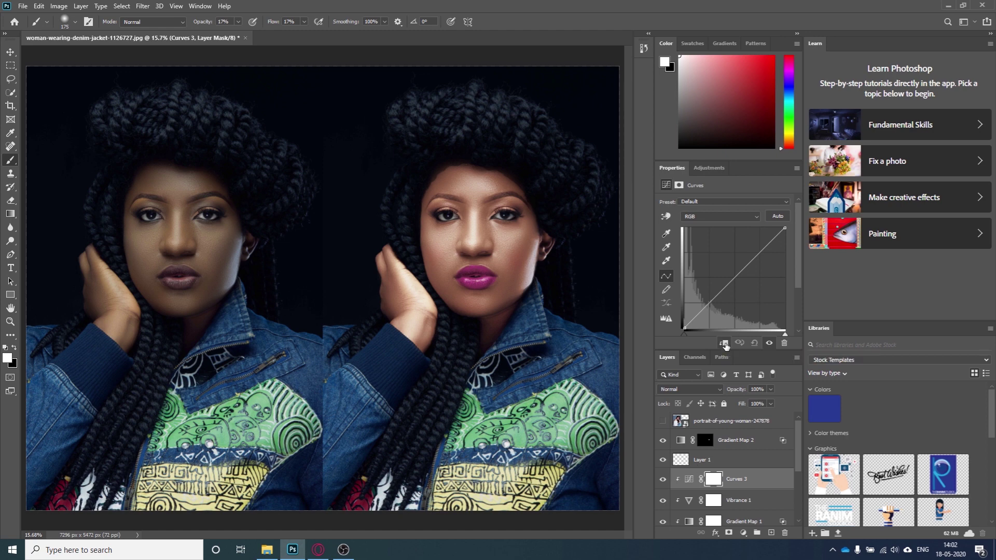
drag(717, 296, 716, 298)
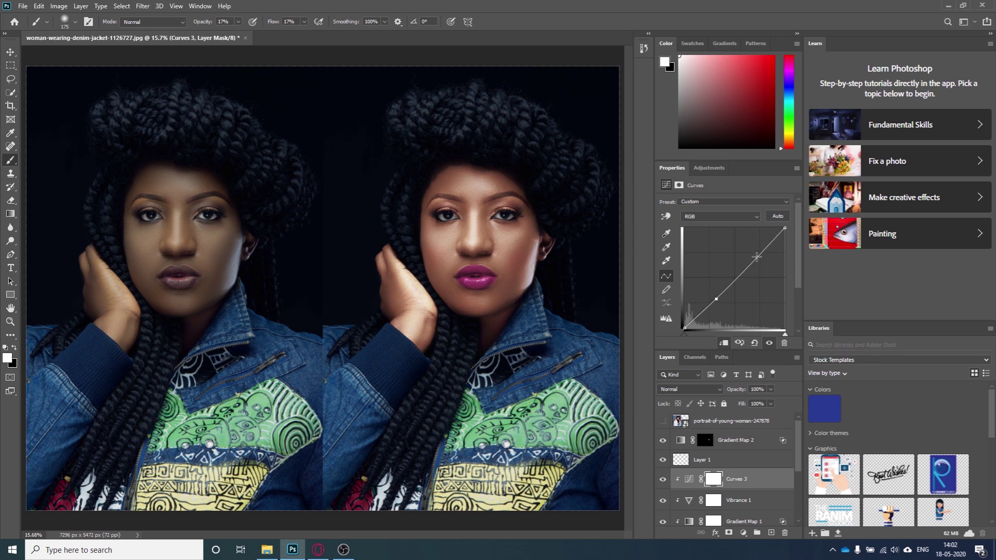
drag(757, 256, 756, 254)
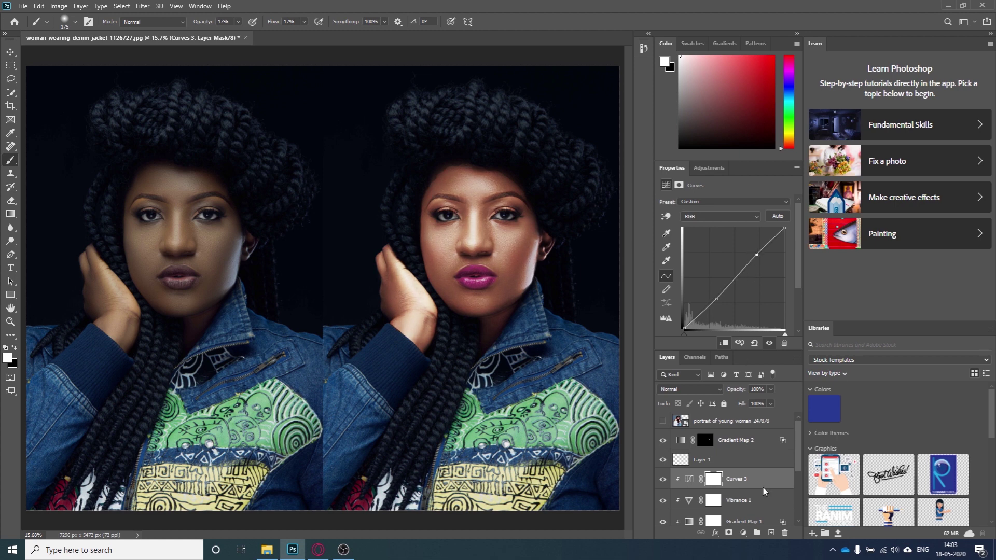
Set the opacity of the Curves 3 layer to 66%
click(771, 389)
mouse_move(773, 403)
mouse_down()
mouse_move(736, 400)
mouse_move(754, 400)
mouse_up()
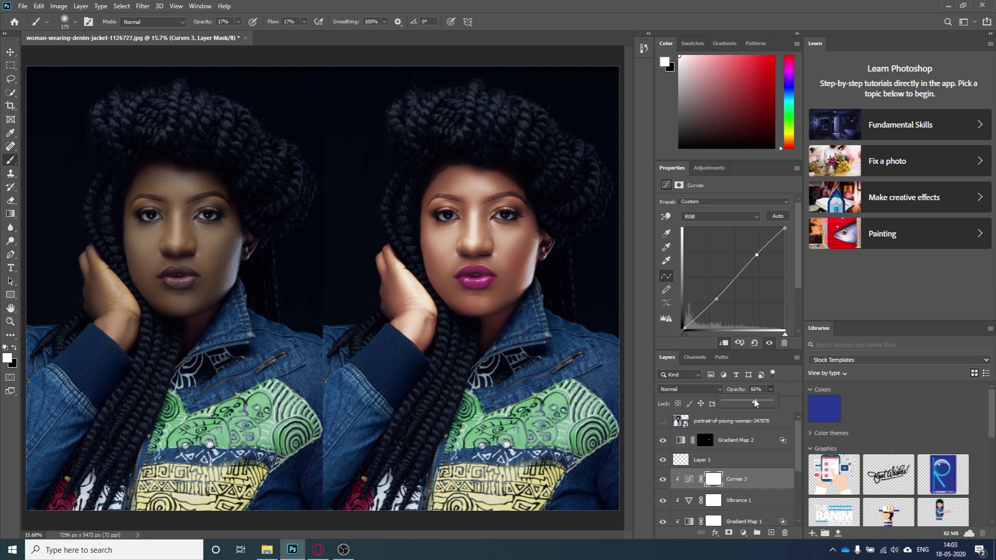
click(789, 385)
Add a clipped Exposure adjustment above Curves 3 with exposure +0.67, offset -0.0042 and gamma correction 1.14
scroll(763, 489, down, 1)
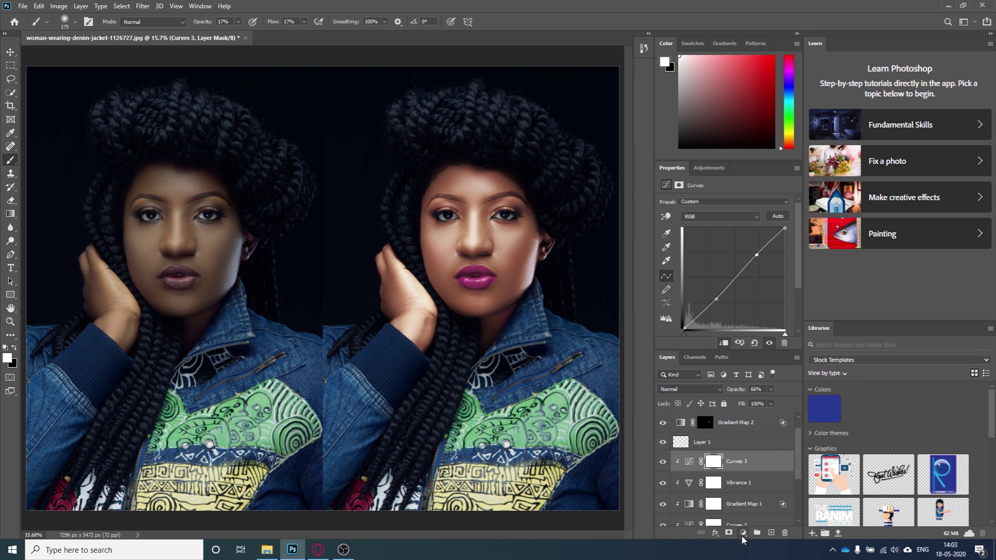
click(742, 534)
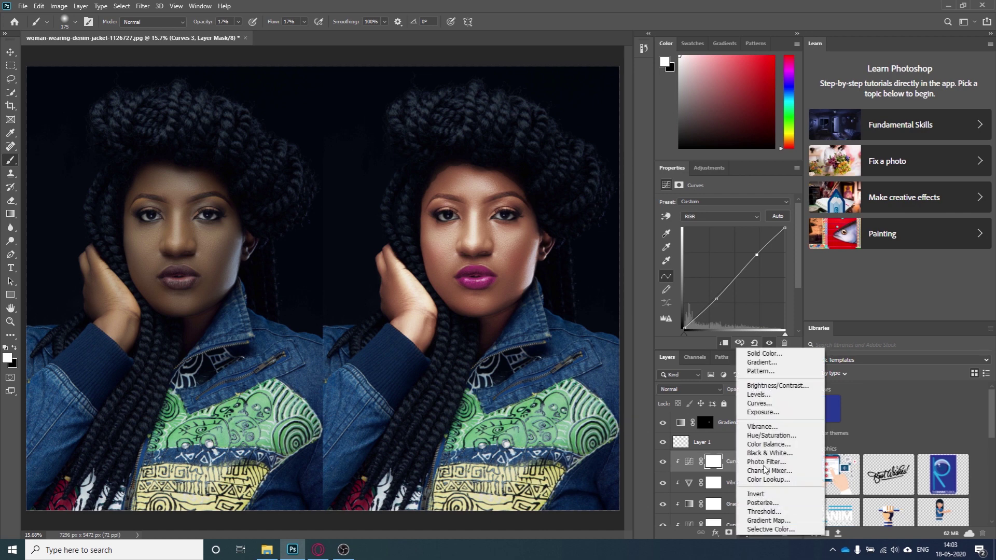
click(772, 411)
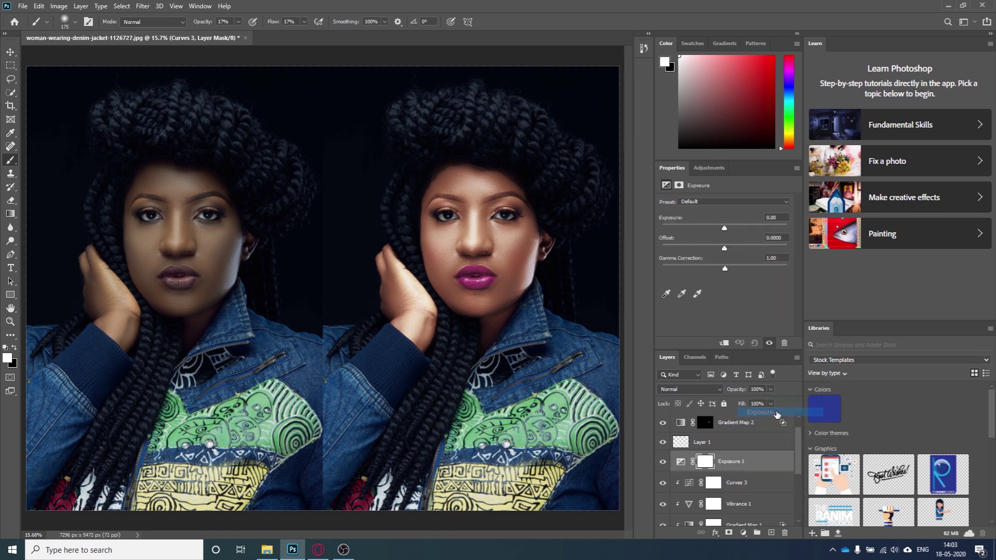
click(724, 342)
drag(725, 229, 729, 229)
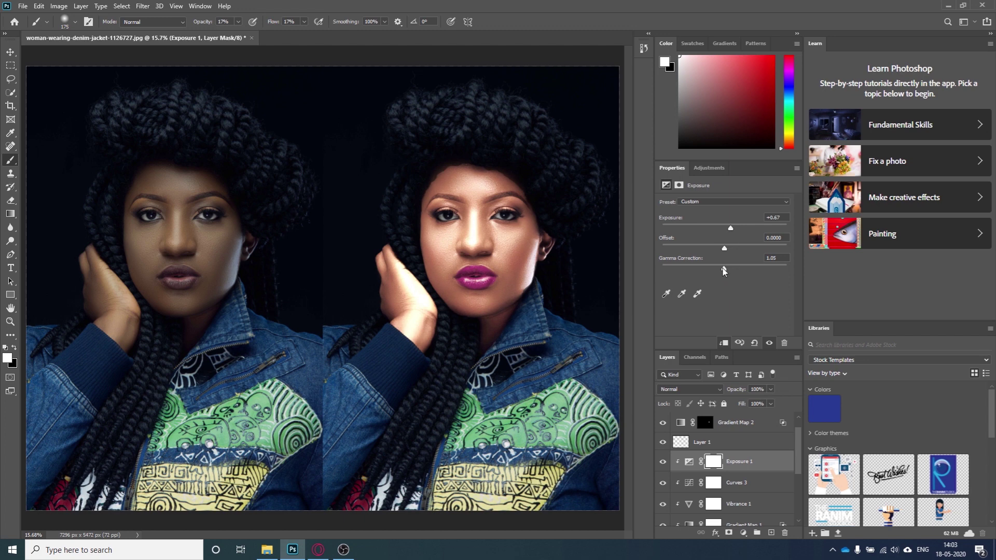
drag(725, 270, 720, 268)
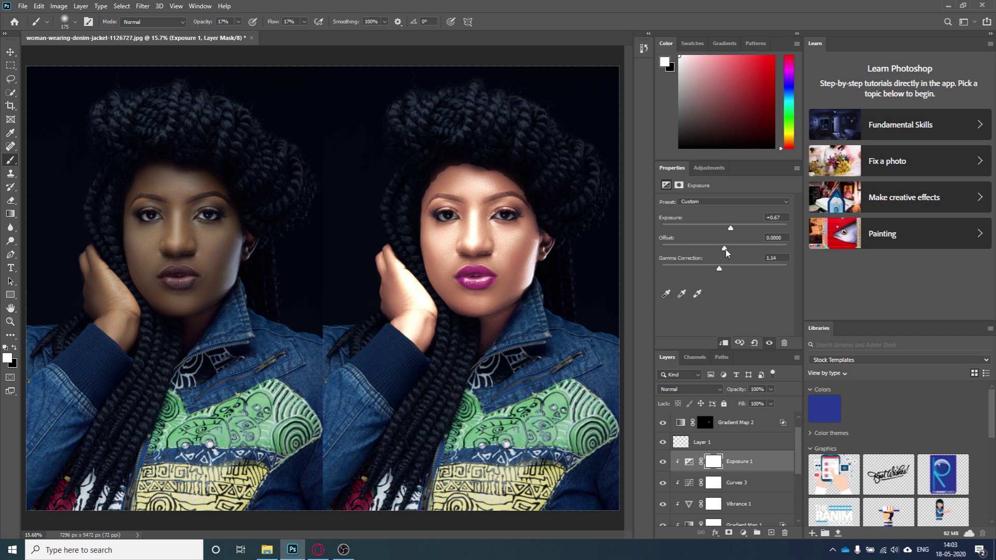
drag(726, 253, 724, 251)
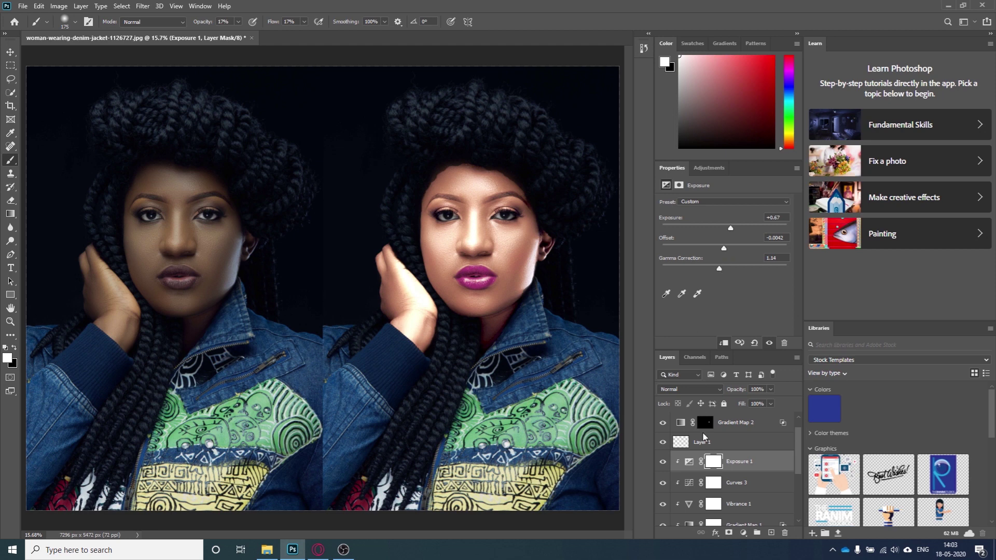
Set the opacity of the Exposure 1 layer to 55%
click(770, 389)
drag(772, 403, 756, 402)
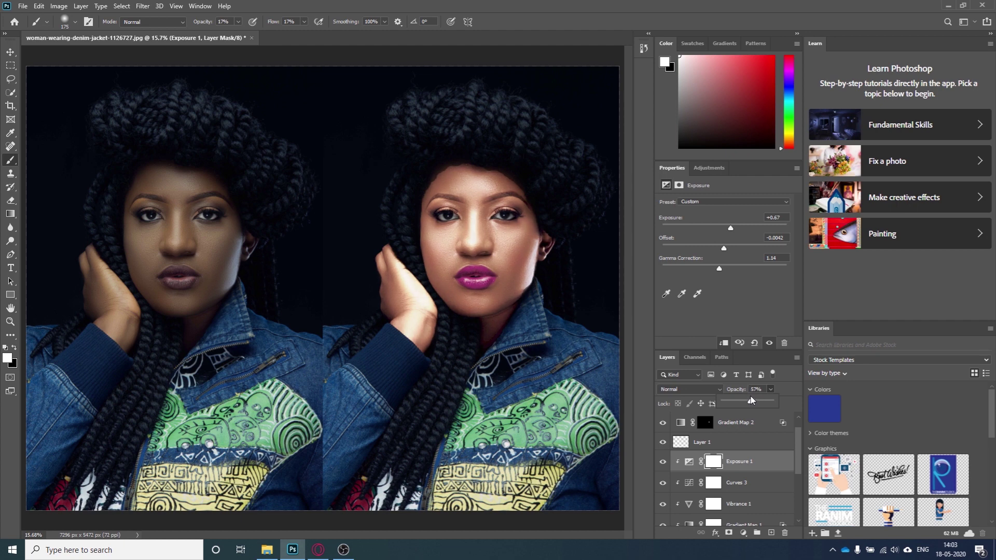
click(771, 420)
In Exposure 1's blending options, split the underlying layer's Blend If sliders to 0/43 for black and 118/255 for white
double_click(773, 468)
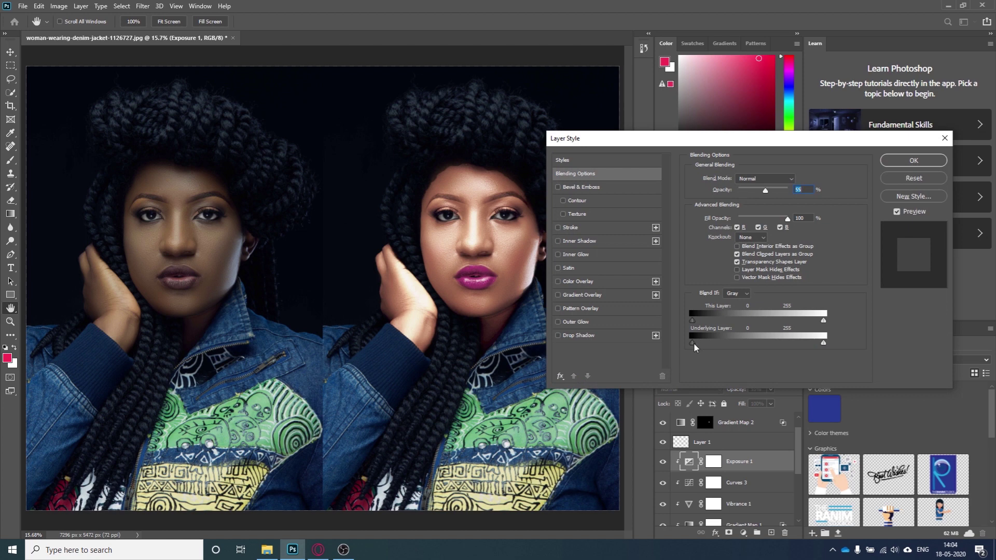
drag(693, 343, 716, 347)
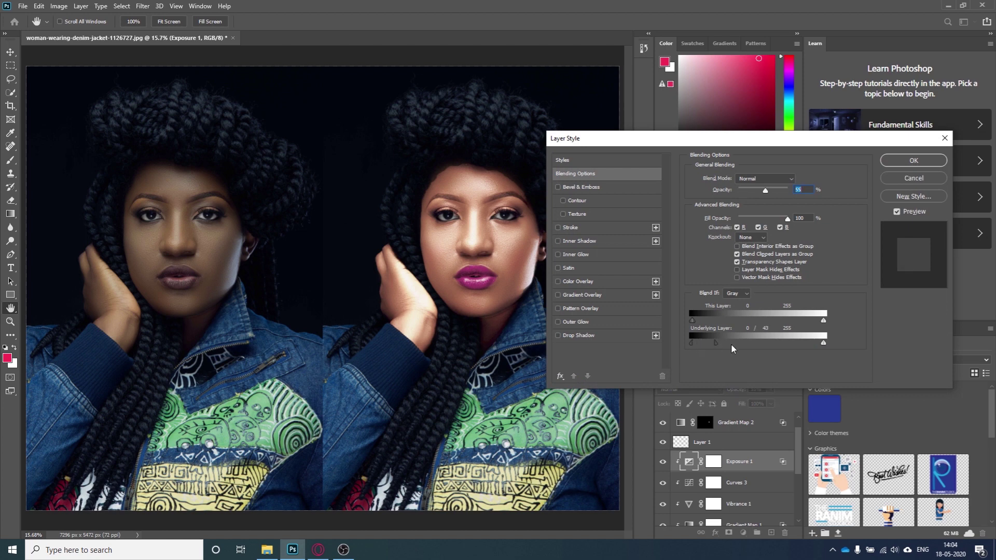
drag(823, 344, 761, 346)
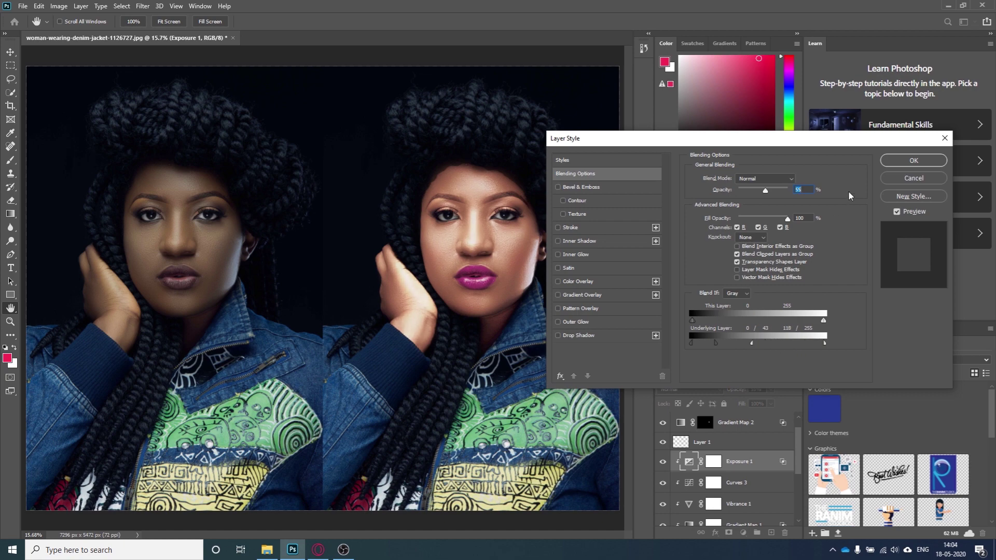
click(913, 161)
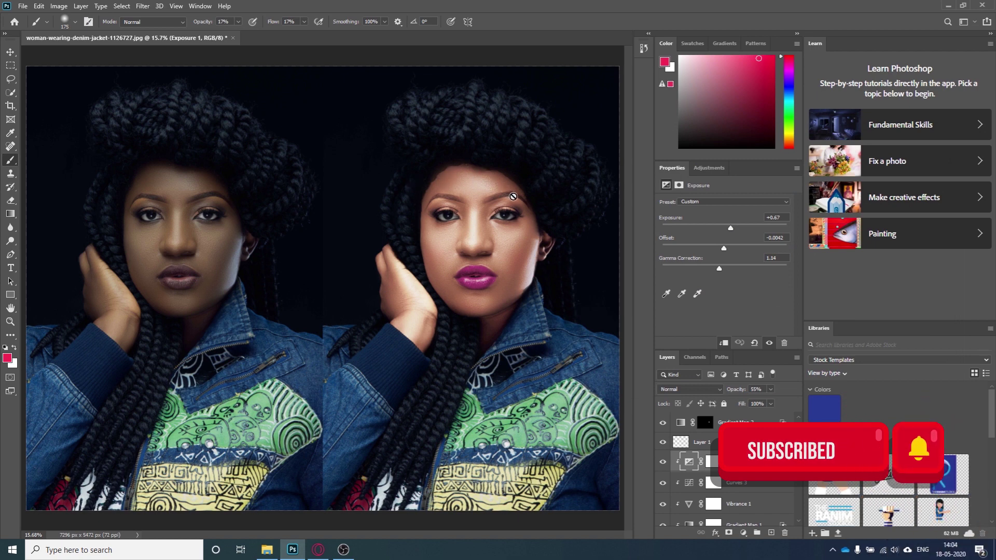
Make the skin layer's mask active for editing in the recoloured portrait
scroll(742, 482, down, 3)
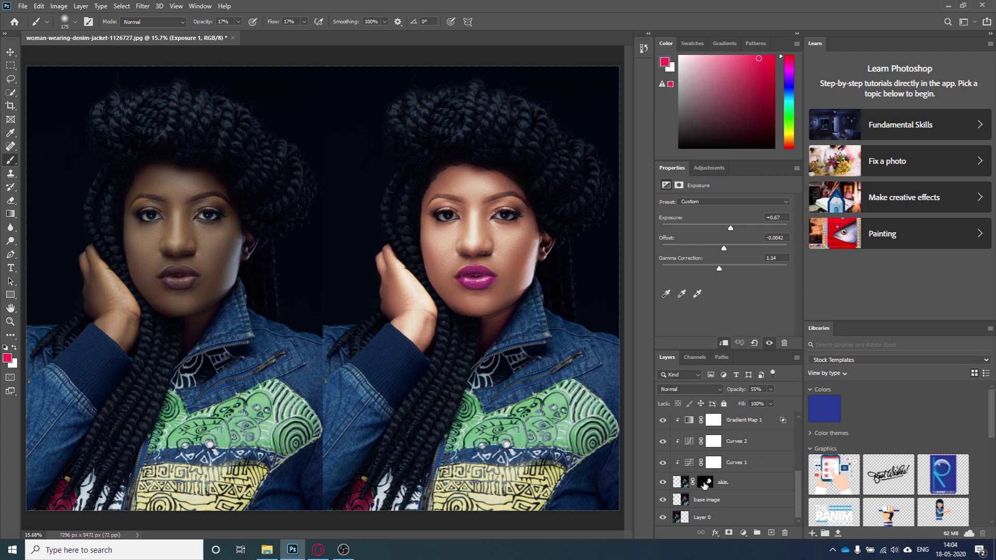
click(702, 487)
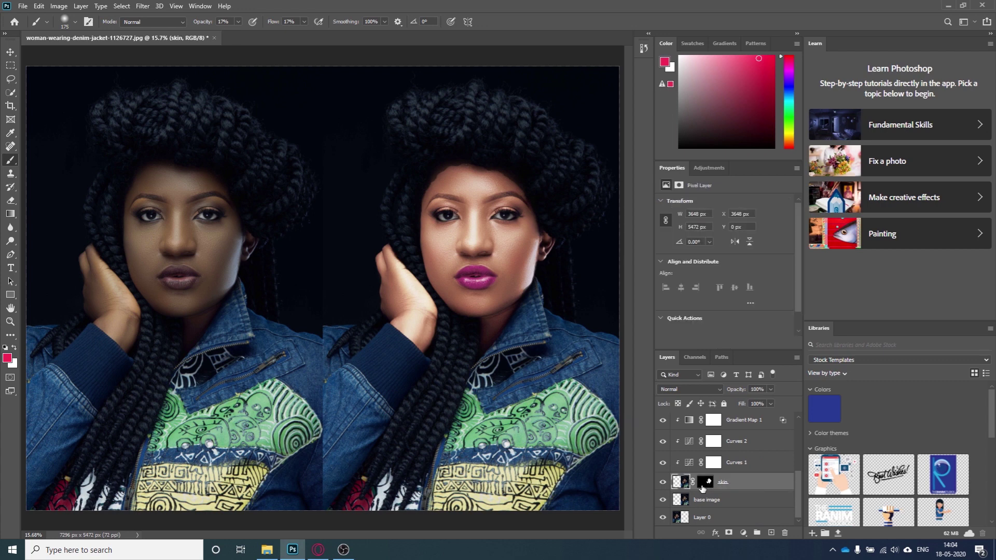
click(705, 483)
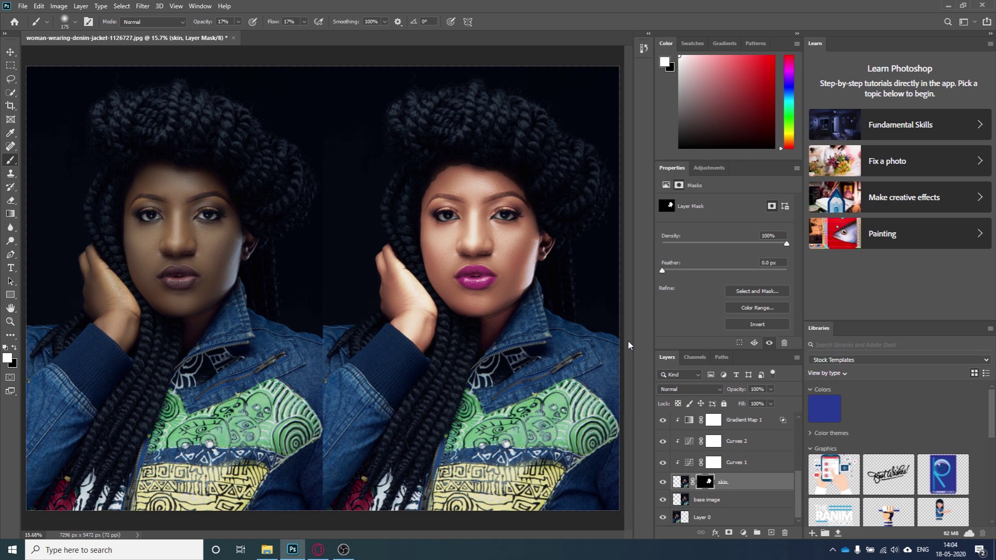
key(ctrl+plus)
key(ctrl+plus)
key(ctrl+plus)
key(ctrl+plus)
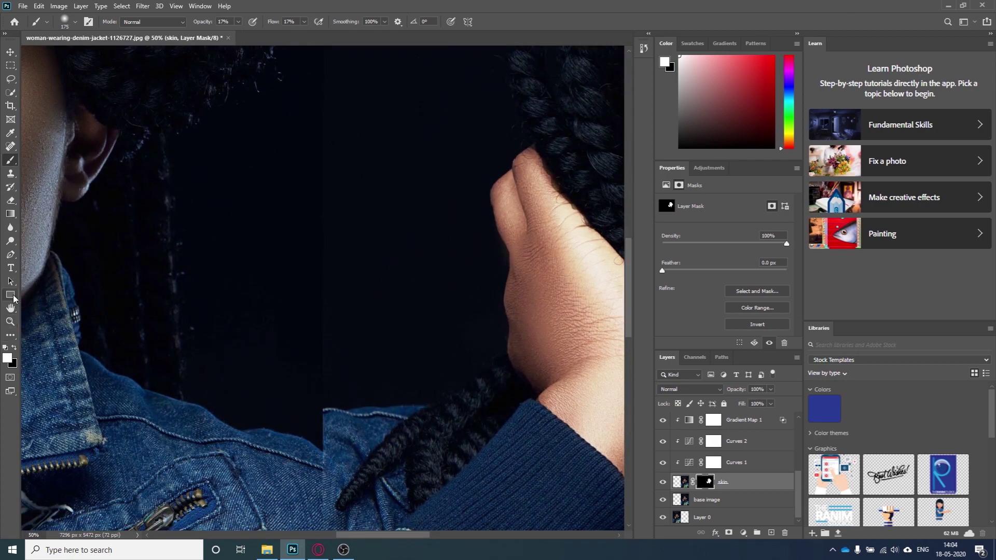
drag(351, 536, 388, 535)
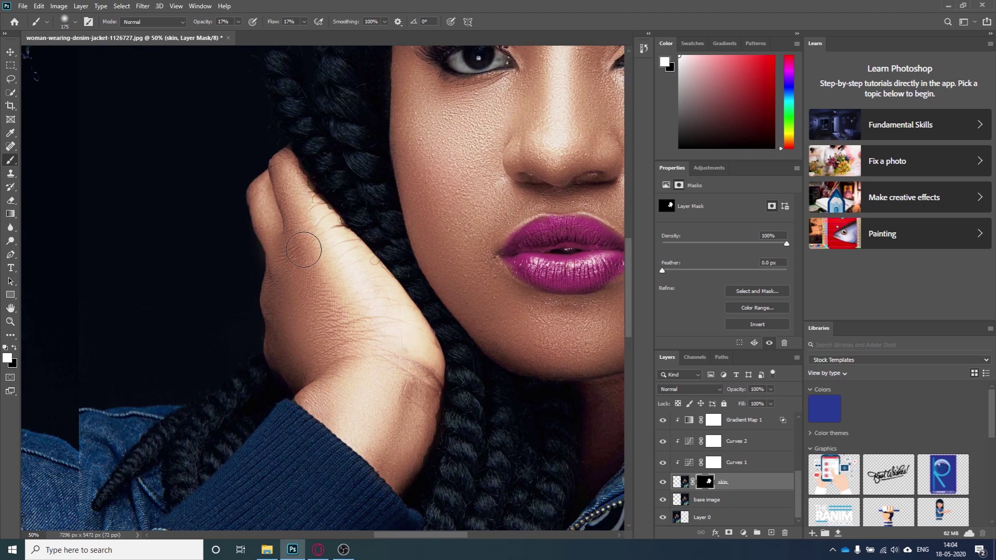
Set the mask brush to 70 px with opacity and flow at 100%
key(bracketleft)
key(bracketleft)
key(bracketleft)
key(bracketleft)
key(bracketleft)
key(bracketleft)
key(bracketleft)
key(bracketright)
click(238, 22)
drag(241, 36, 418, 33)
click(305, 22)
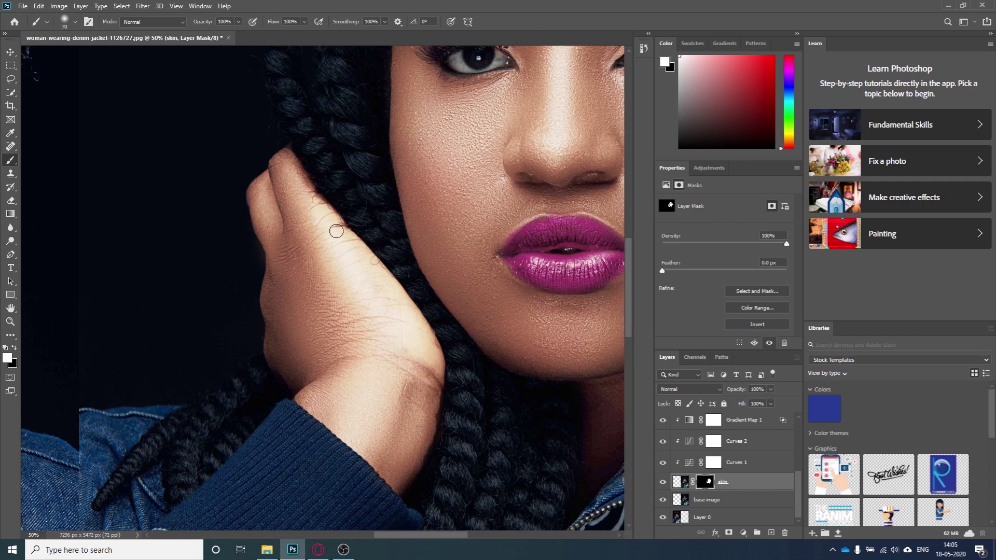
Paint white on the skin layer's mask along the hairline, from one temple across the forehead to the other, covering the unblended skin edges
scroll(494, 344, up, 3)
scroll(490, 329, up, 8)
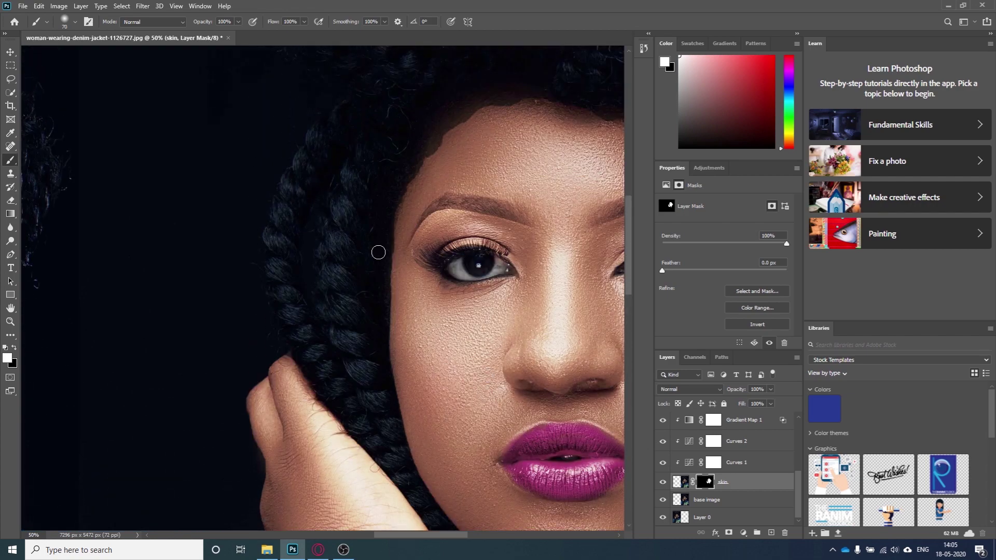
mouse_move(398, 253)
mouse_down()
mouse_move(390, 287)
mouse_move(399, 209)
mouse_move(445, 123)
mouse_move(499, 101)
mouse_move(481, 106)
mouse_move(540, 102)
mouse_up()
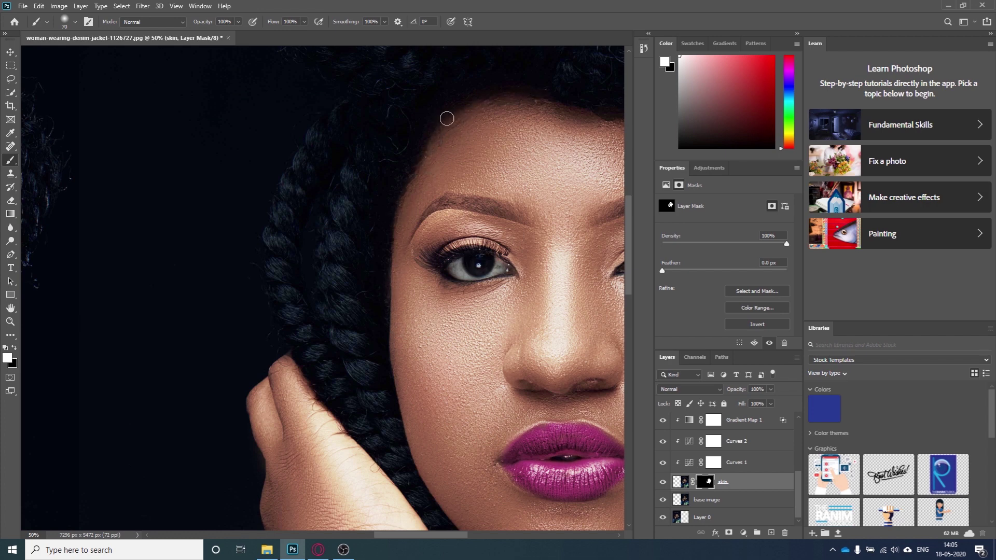
scroll(409, 378, right, 5)
scroll(431, 238, up, 2)
scroll(430, 233, up, 1)
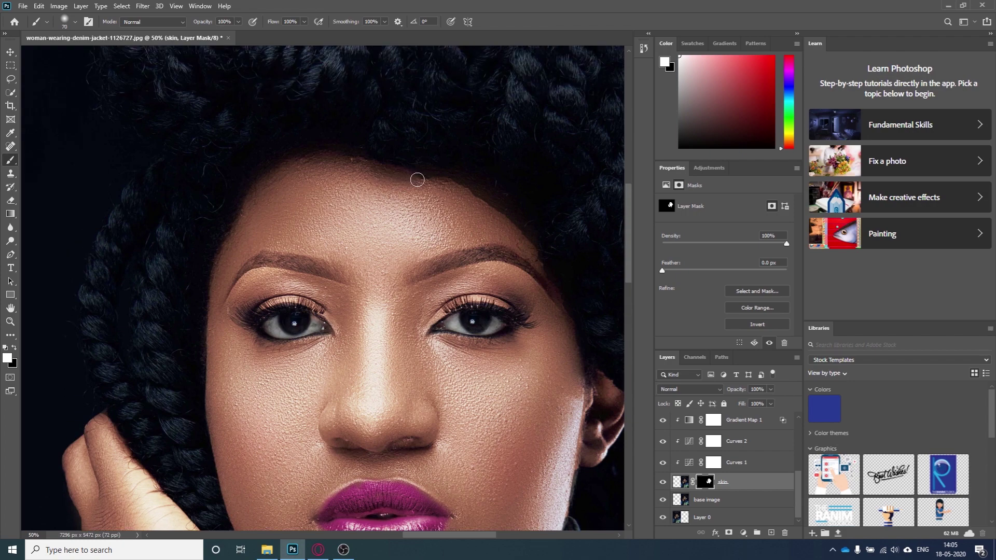
mouse_move(376, 166)
mouse_down()
mouse_move(473, 183)
mouse_move(543, 243)
mouse_move(562, 295)
mouse_up()
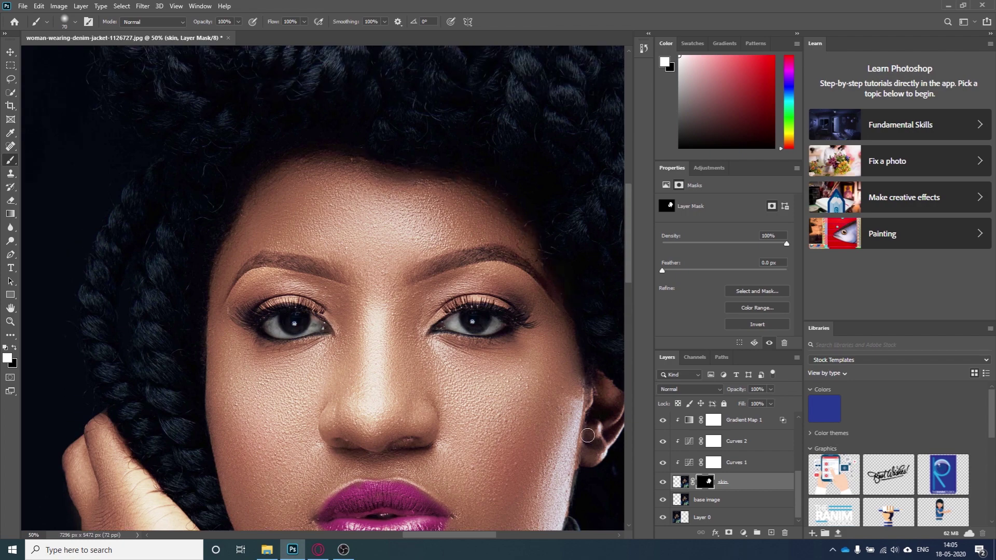
Check the lower face and hand edges, and feather the skin layer's mask by 0.9 px
scroll(630, 296, down, 4)
scroll(631, 297, down, 5)
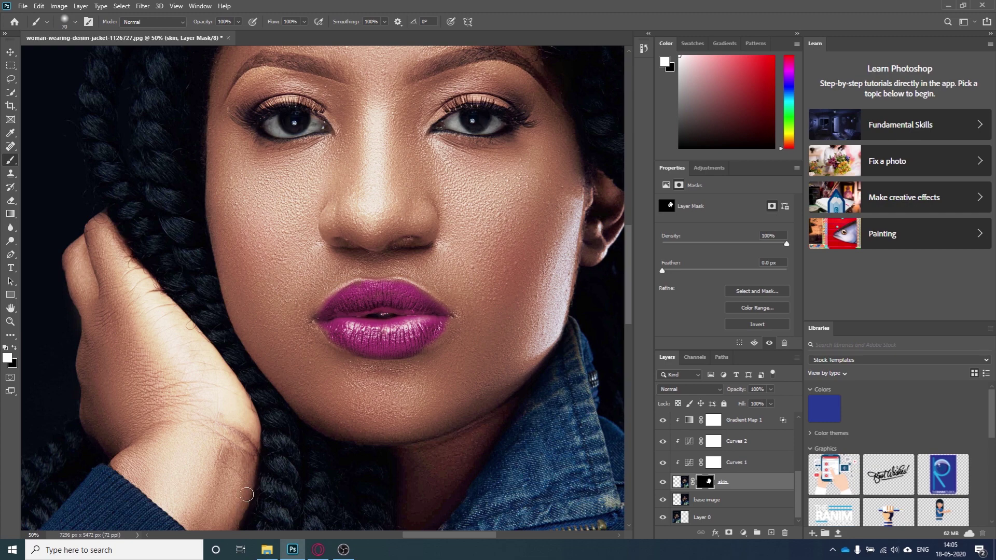
scroll(243, 465, down, 1)
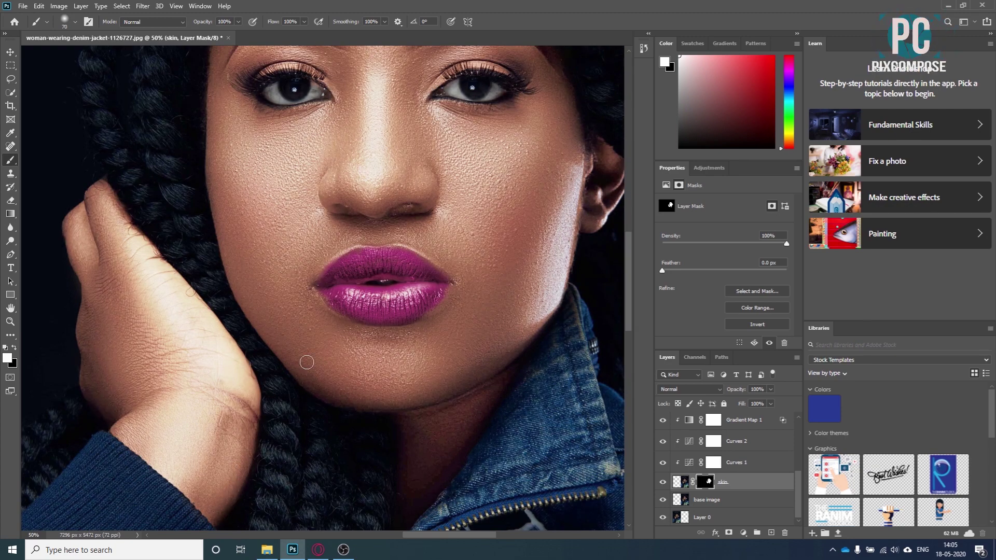
key(ctrl+0)
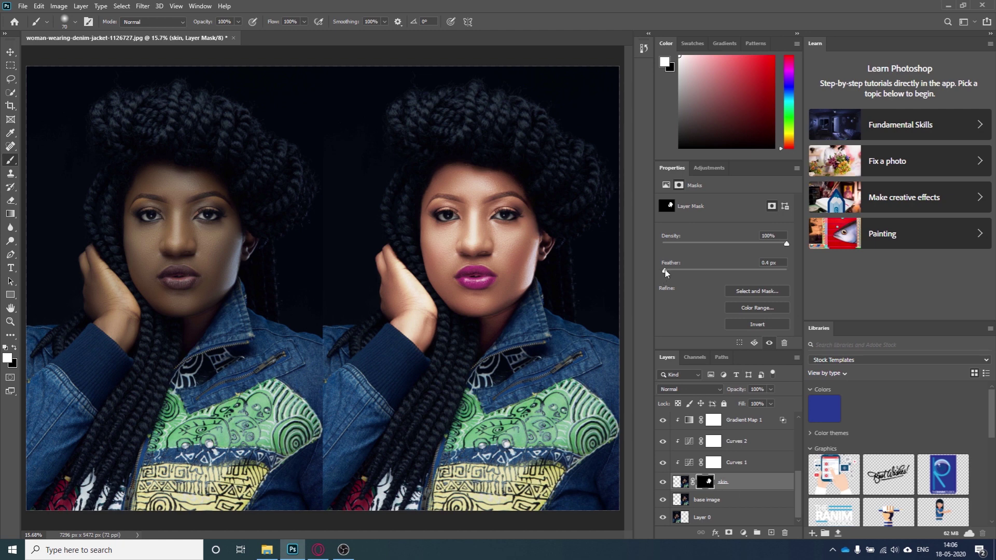
drag(668, 270, 664, 273)
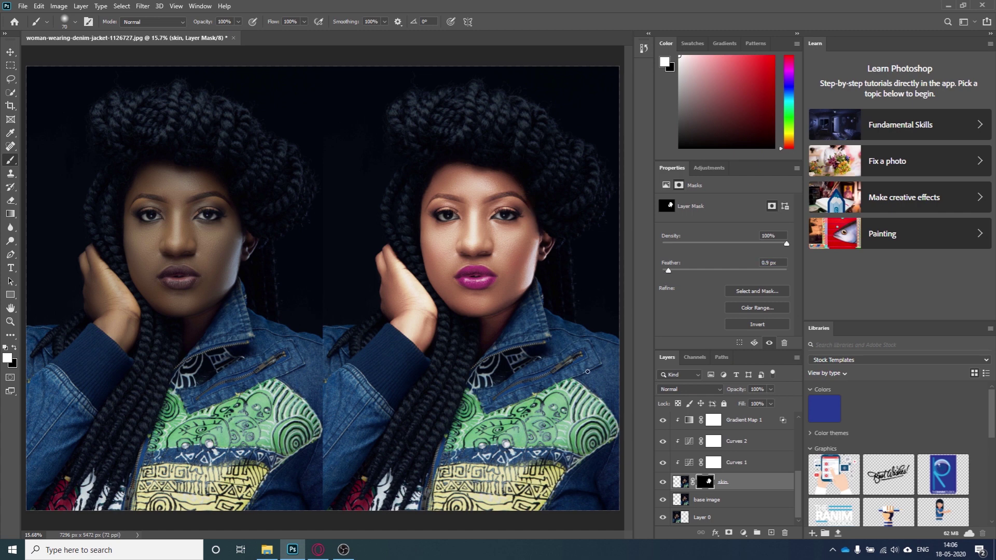